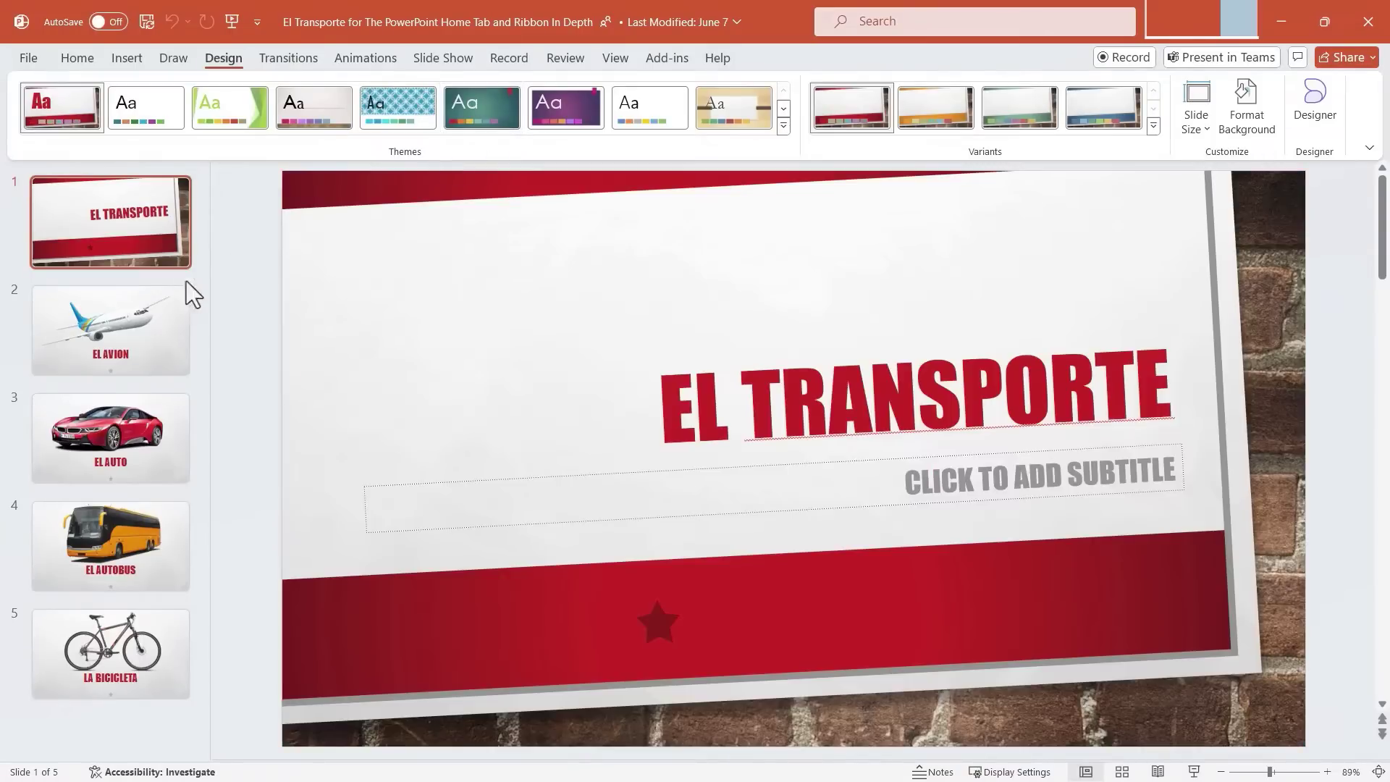
Apply the green Facet theme and review the airplane, car and bicycle slides
click(119, 314)
click(134, 224)
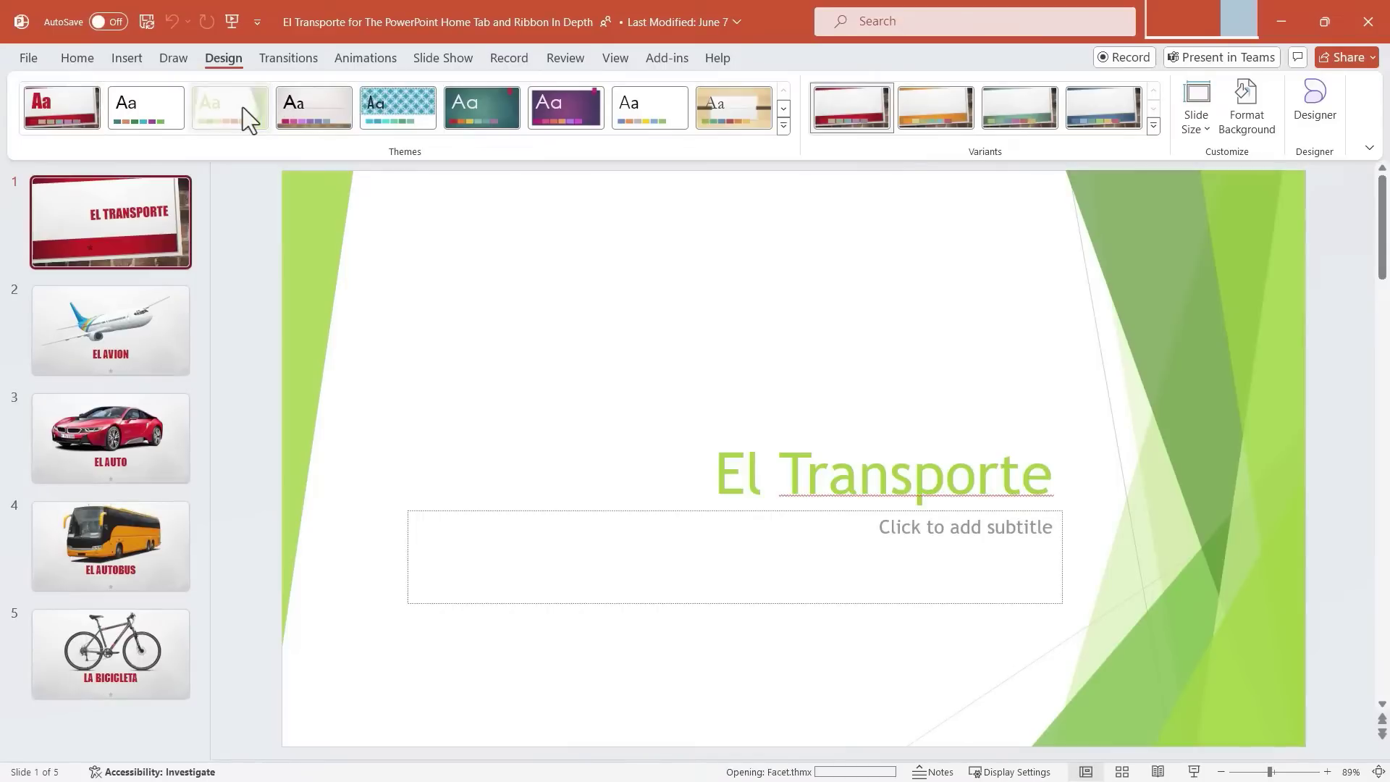
click(243, 107)
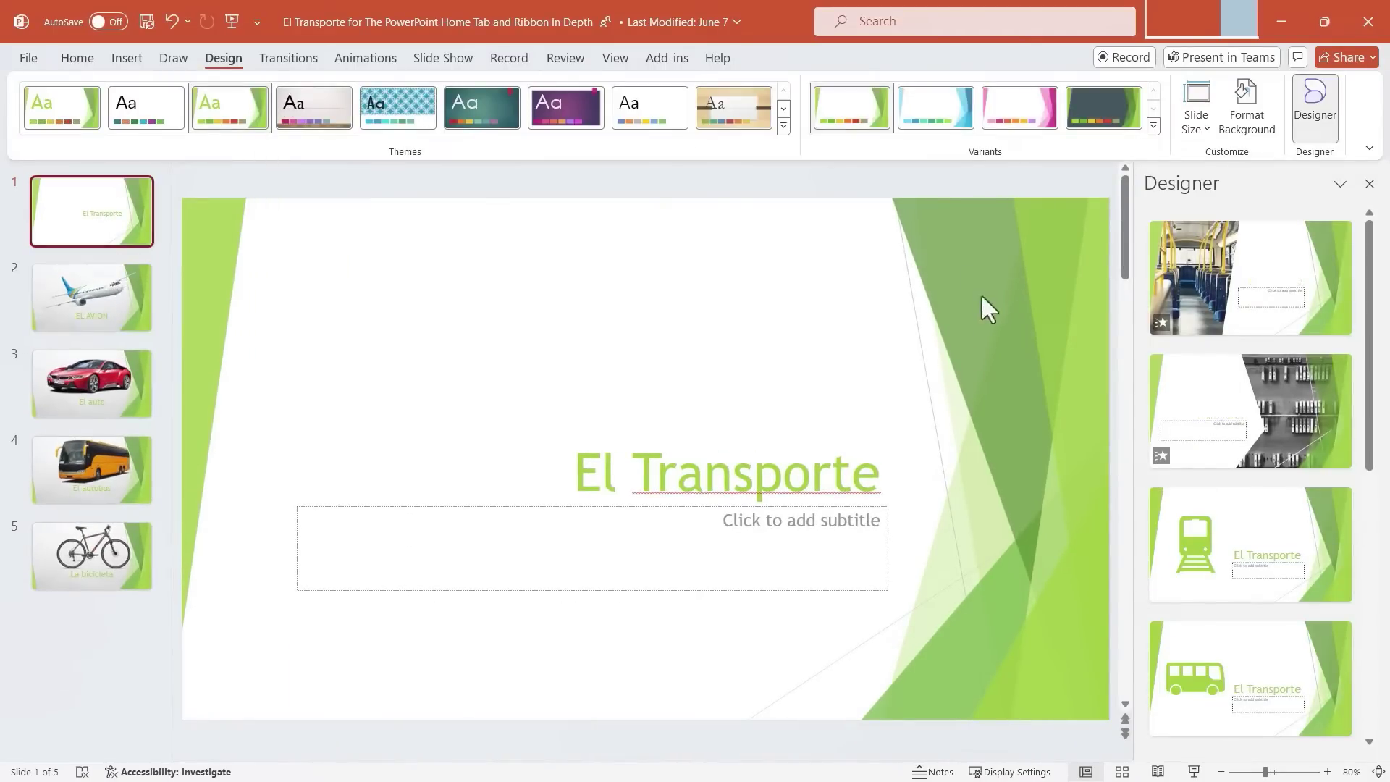
click(120, 322)
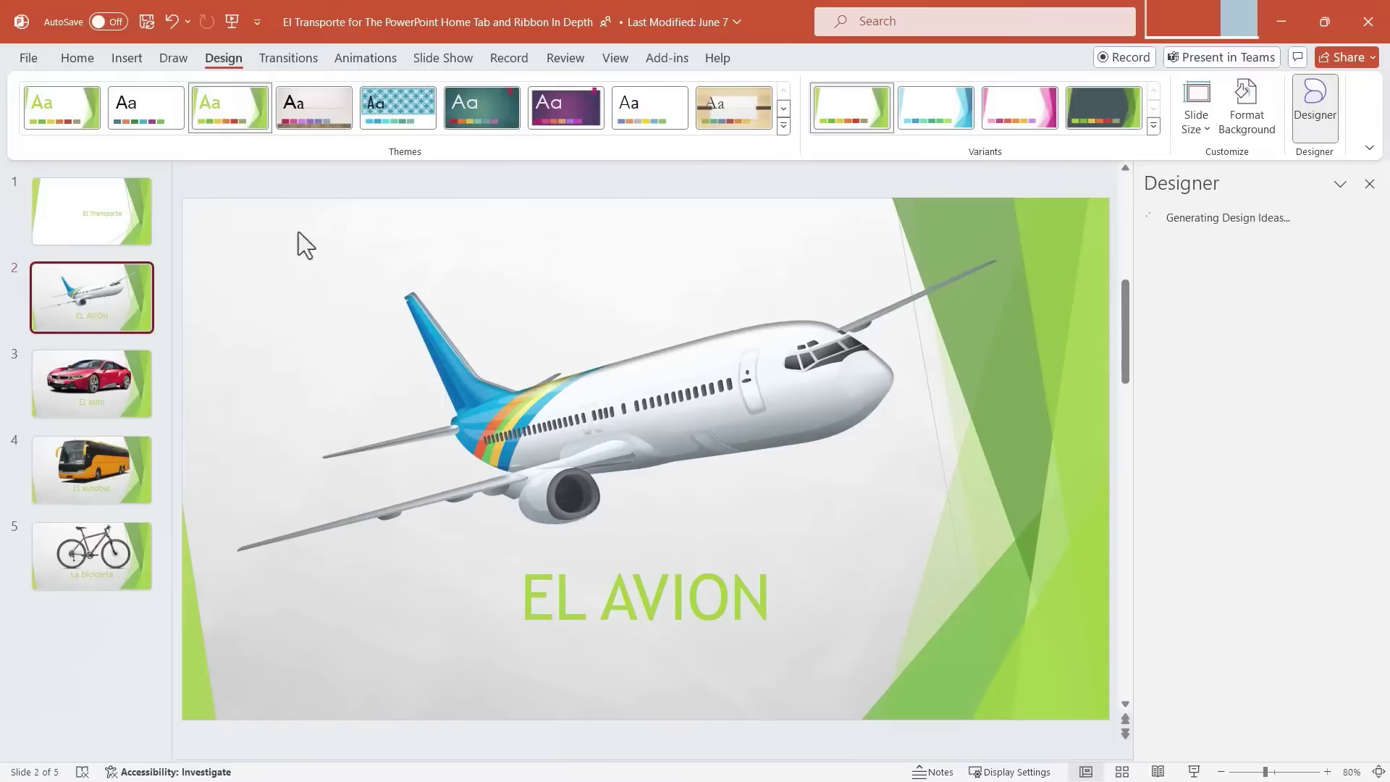
click(129, 399)
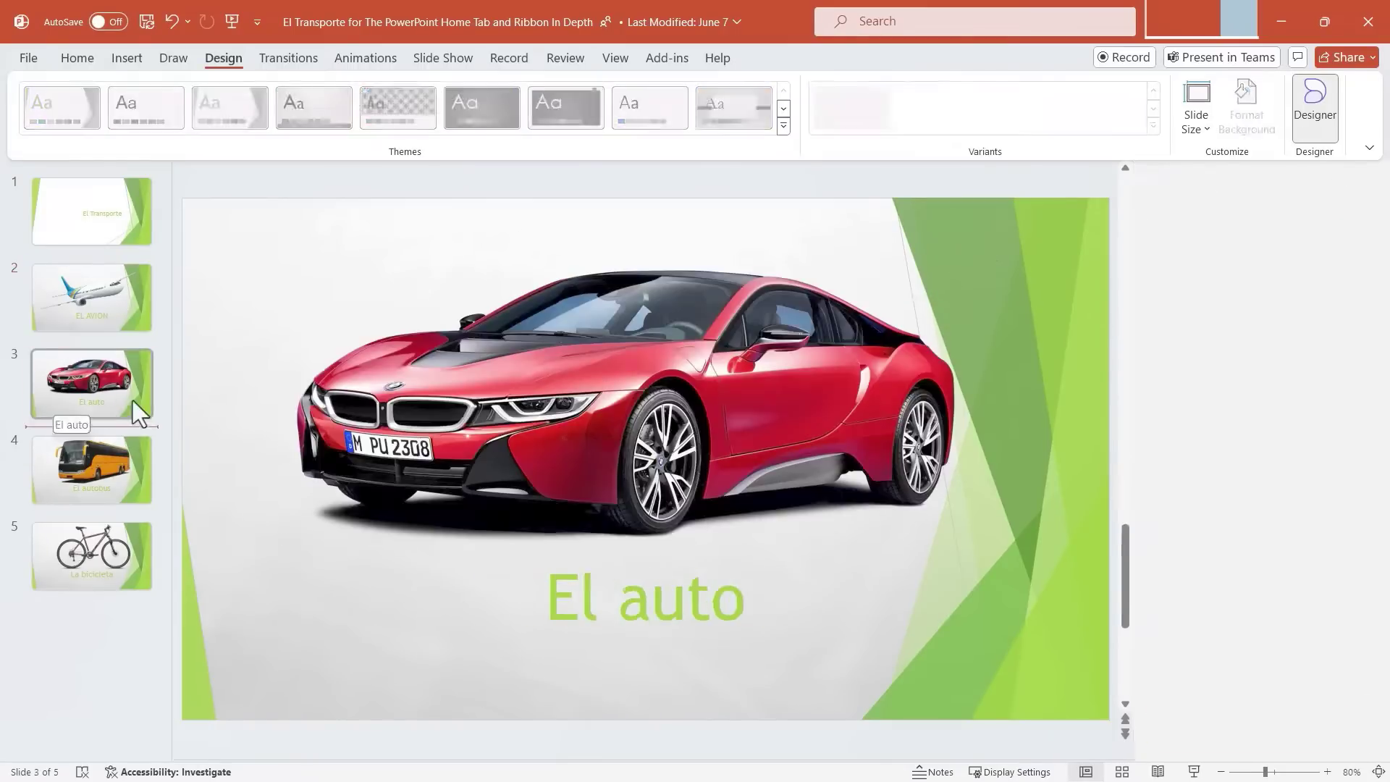
click(99, 622)
Try the purple theme on the airplane and bicycle slides, then apply the wood-framed theme
click(94, 346)
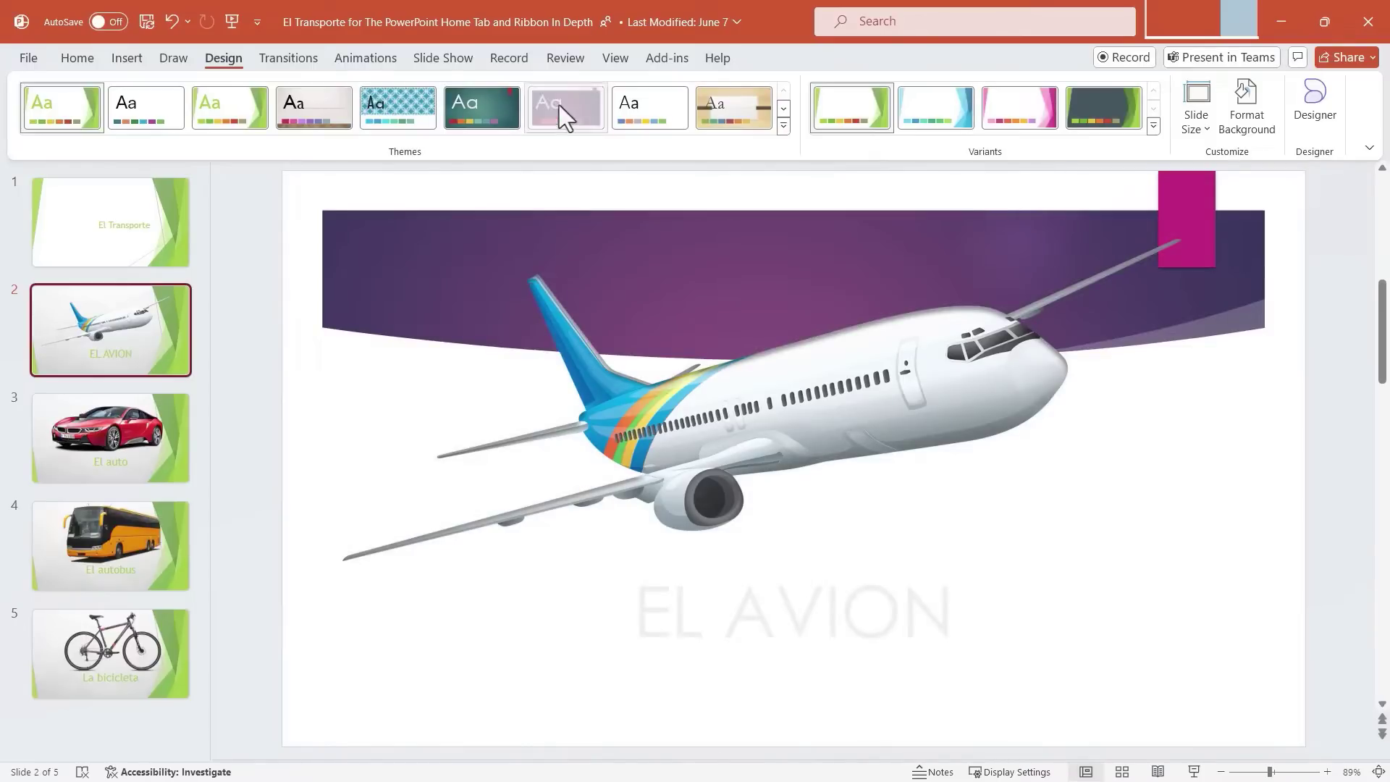
click(561, 109)
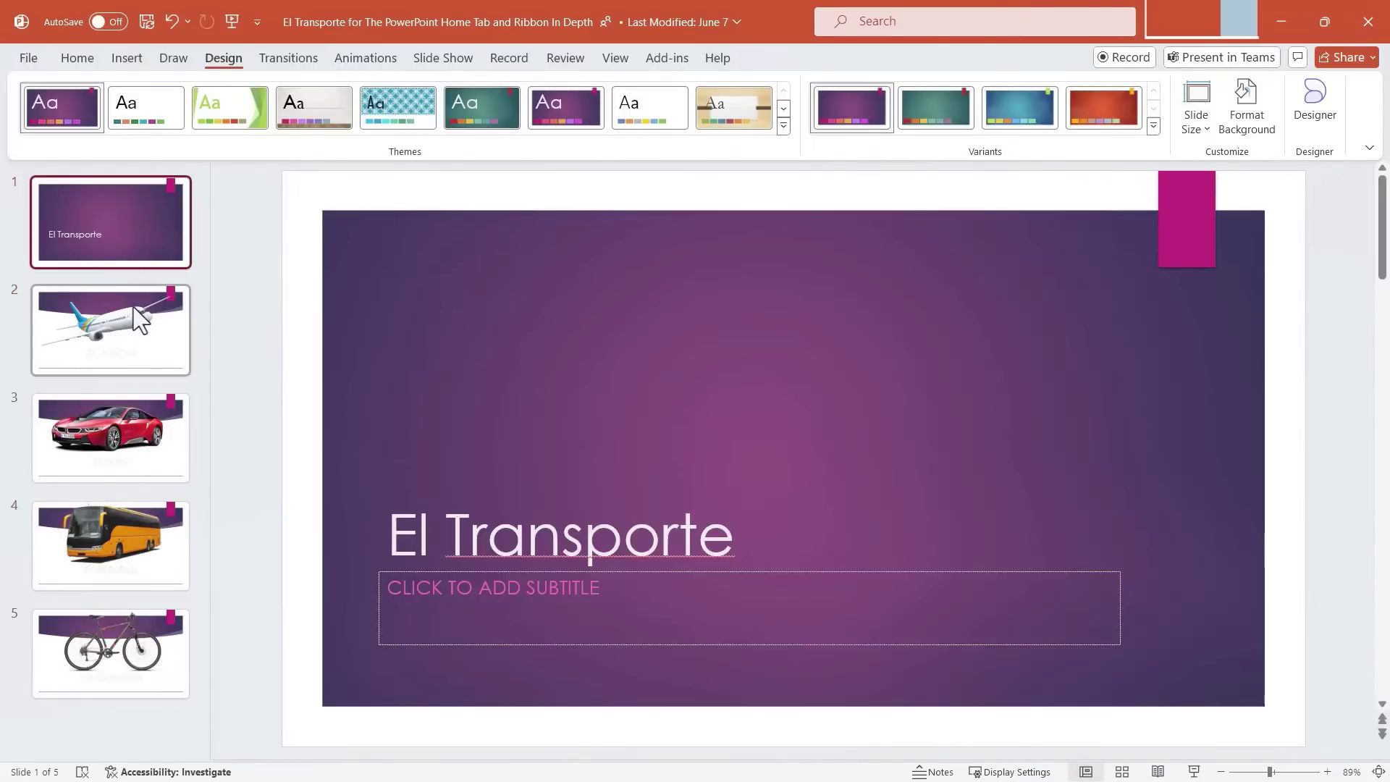
click(138, 319)
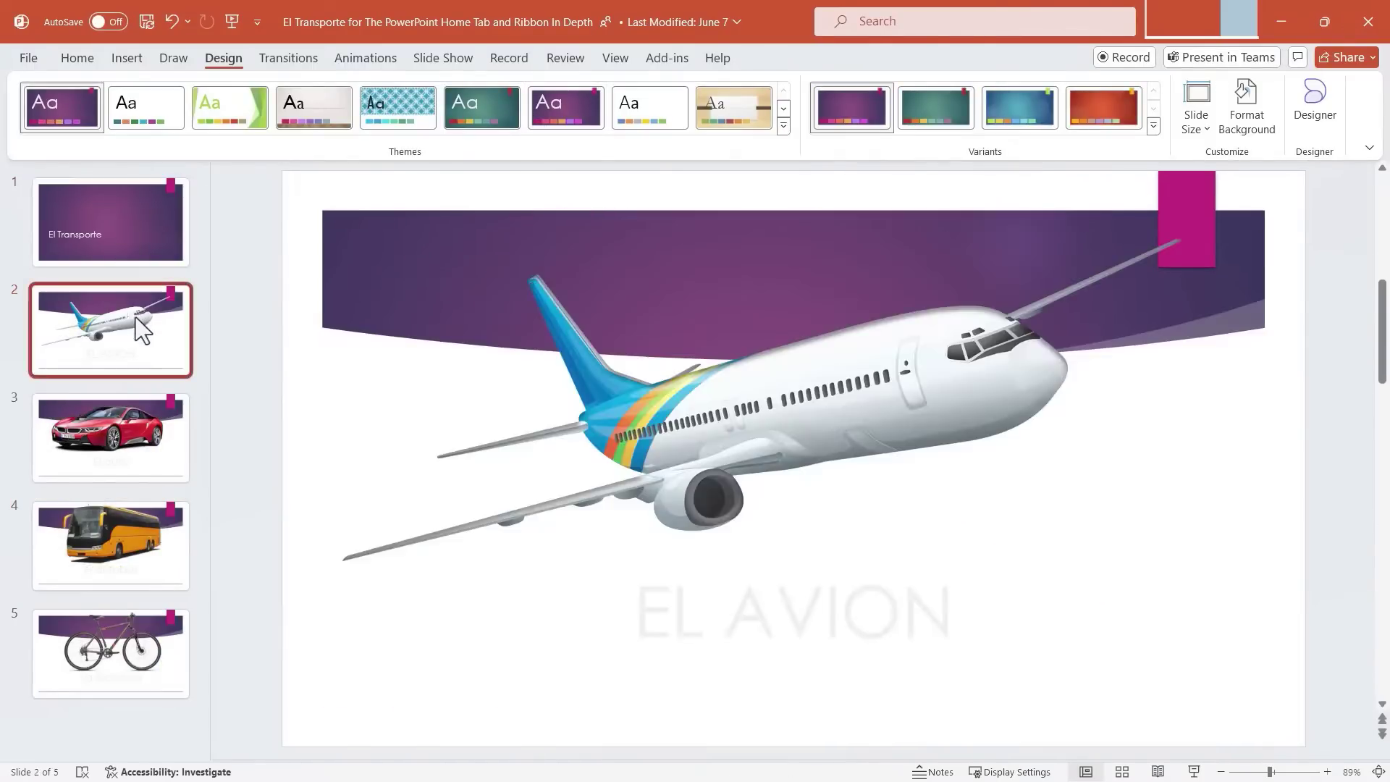
click(110, 648)
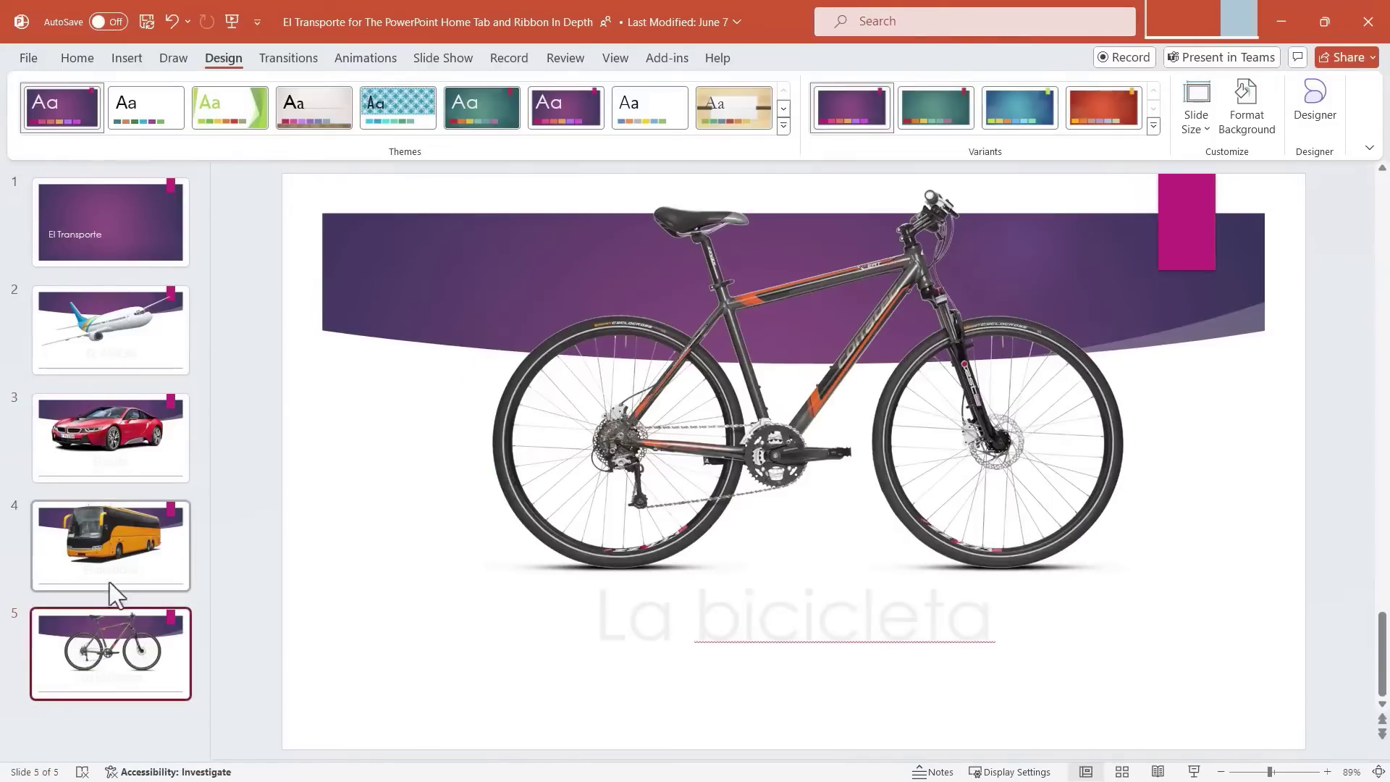
click(719, 117)
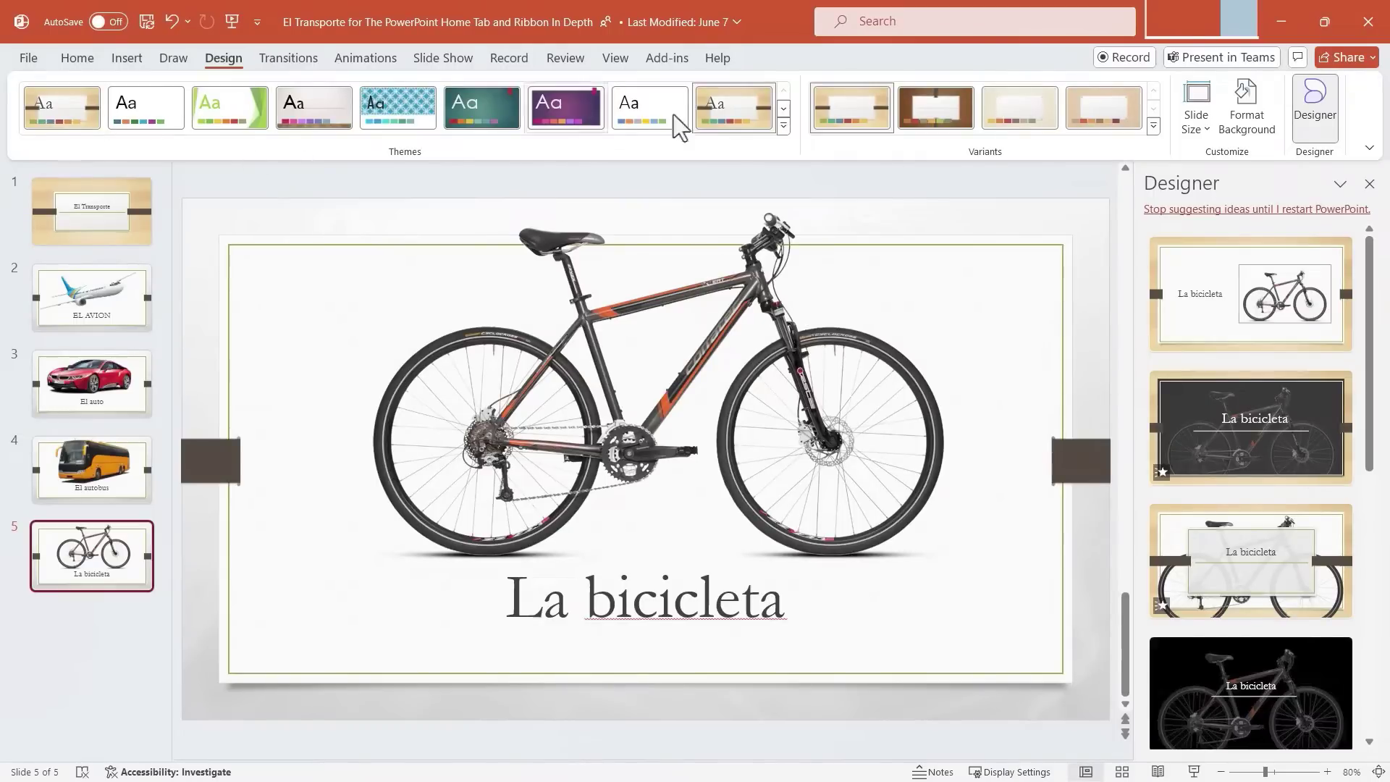
click(784, 128)
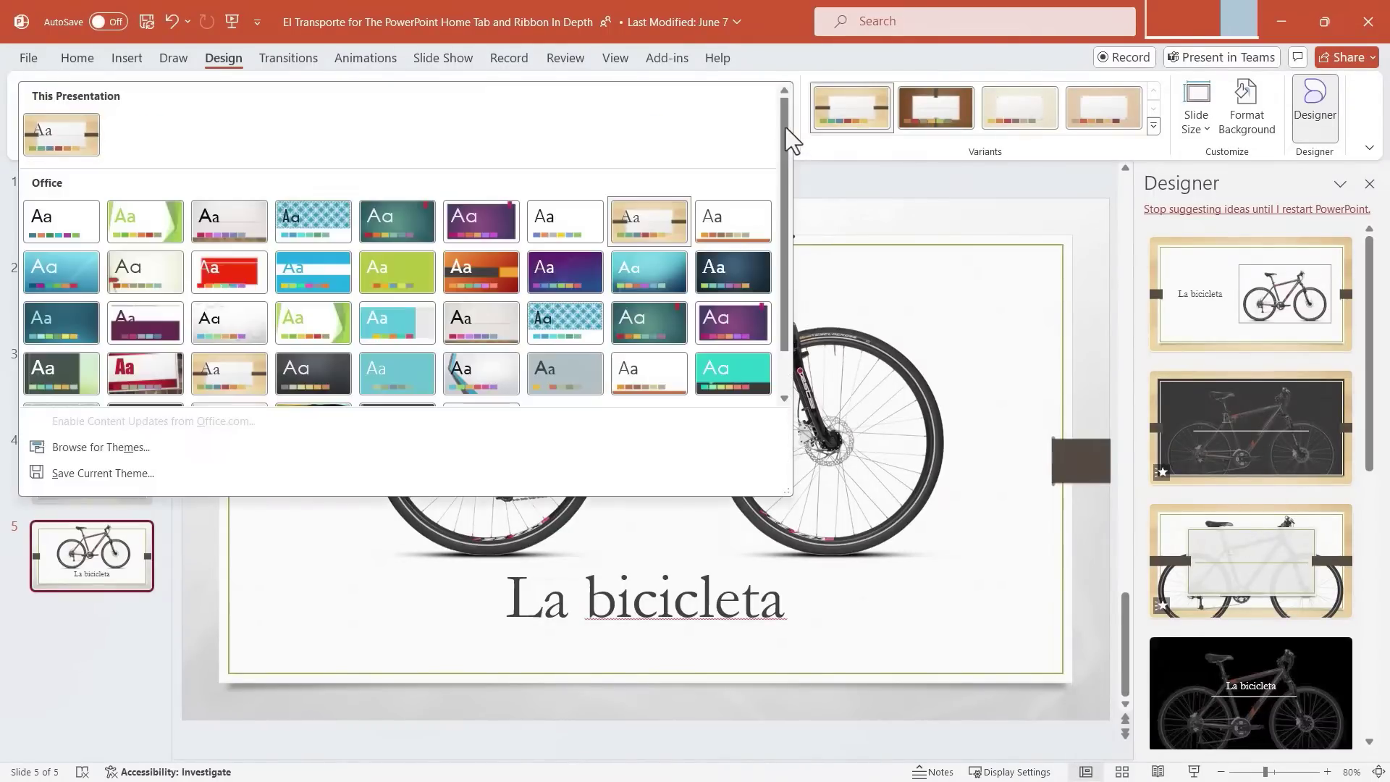
mouse_move(783, 147)
mouse_down()
mouse_move(793, 199)
mouse_move(775, 131)
mouse_up()
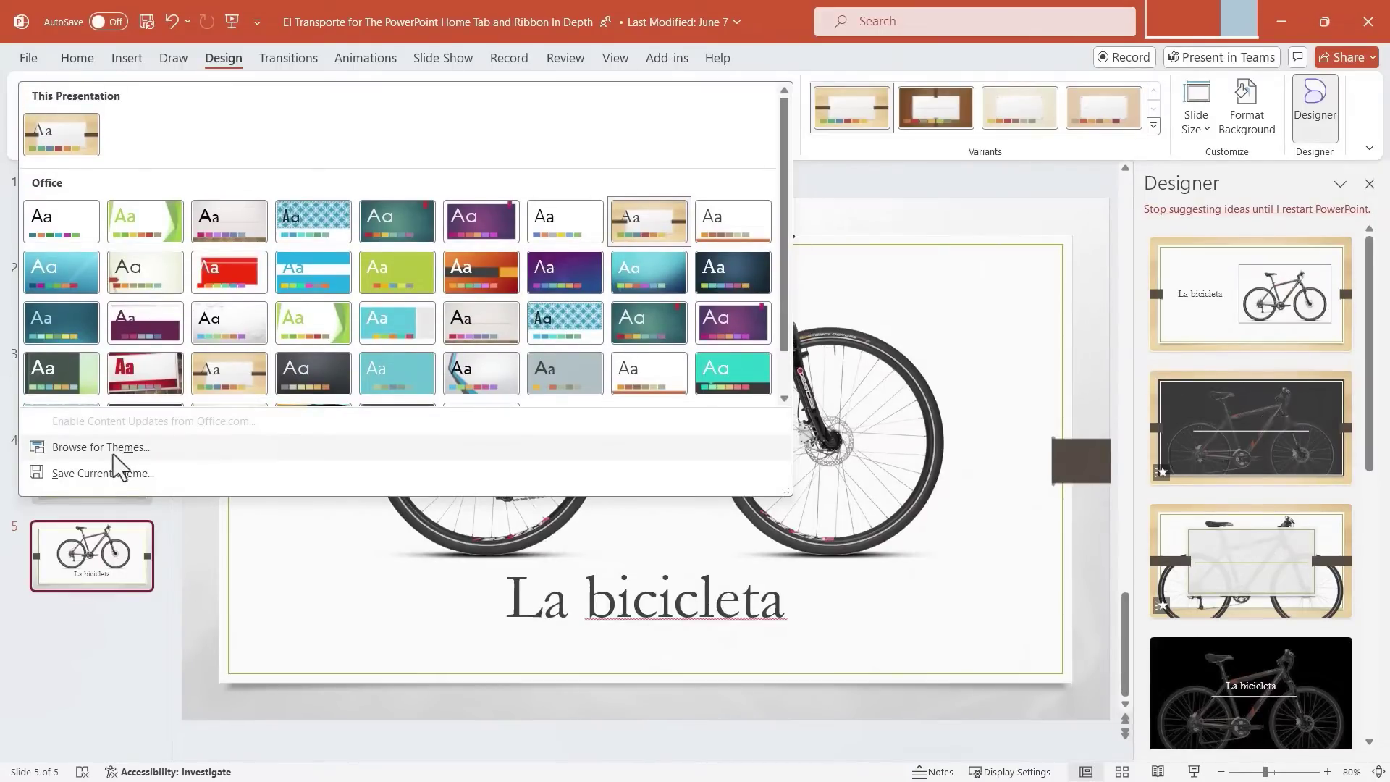
click(113, 447)
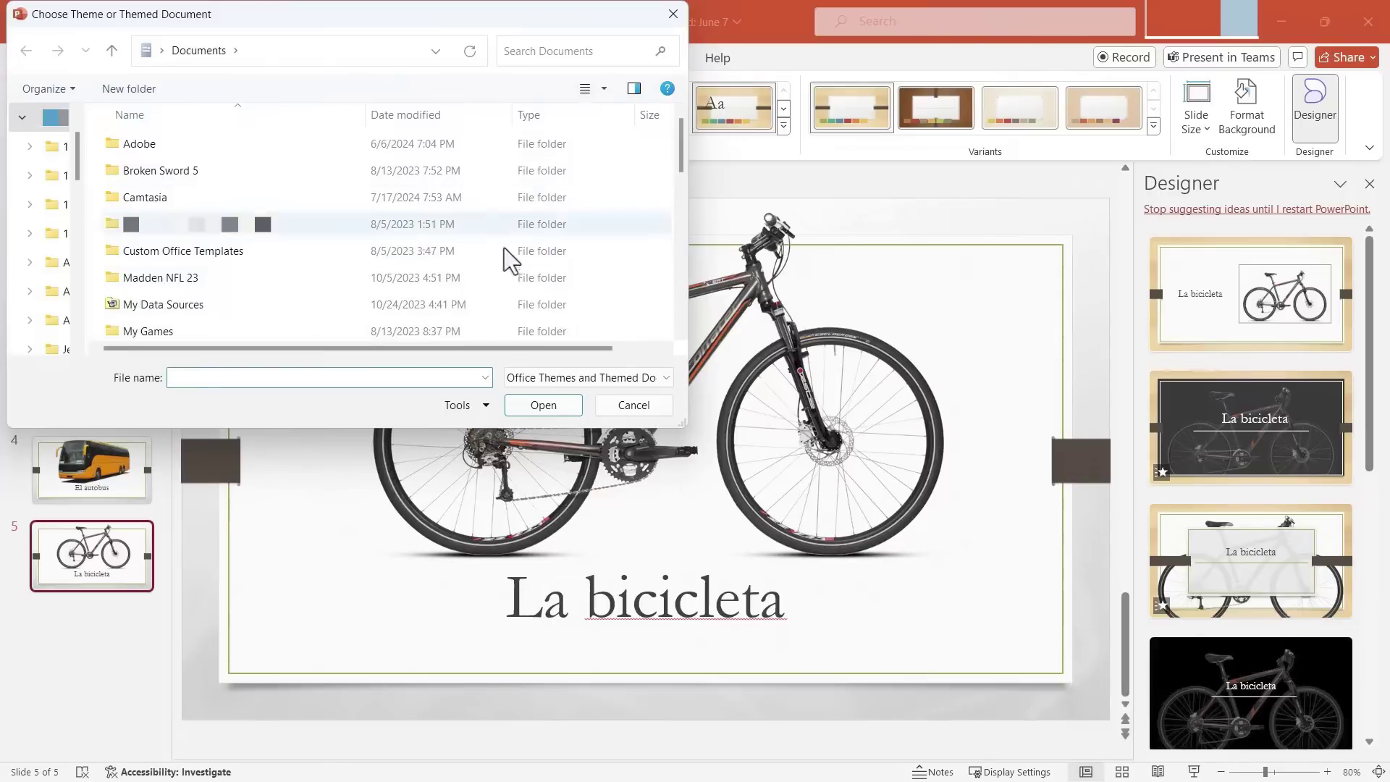
click(634, 407)
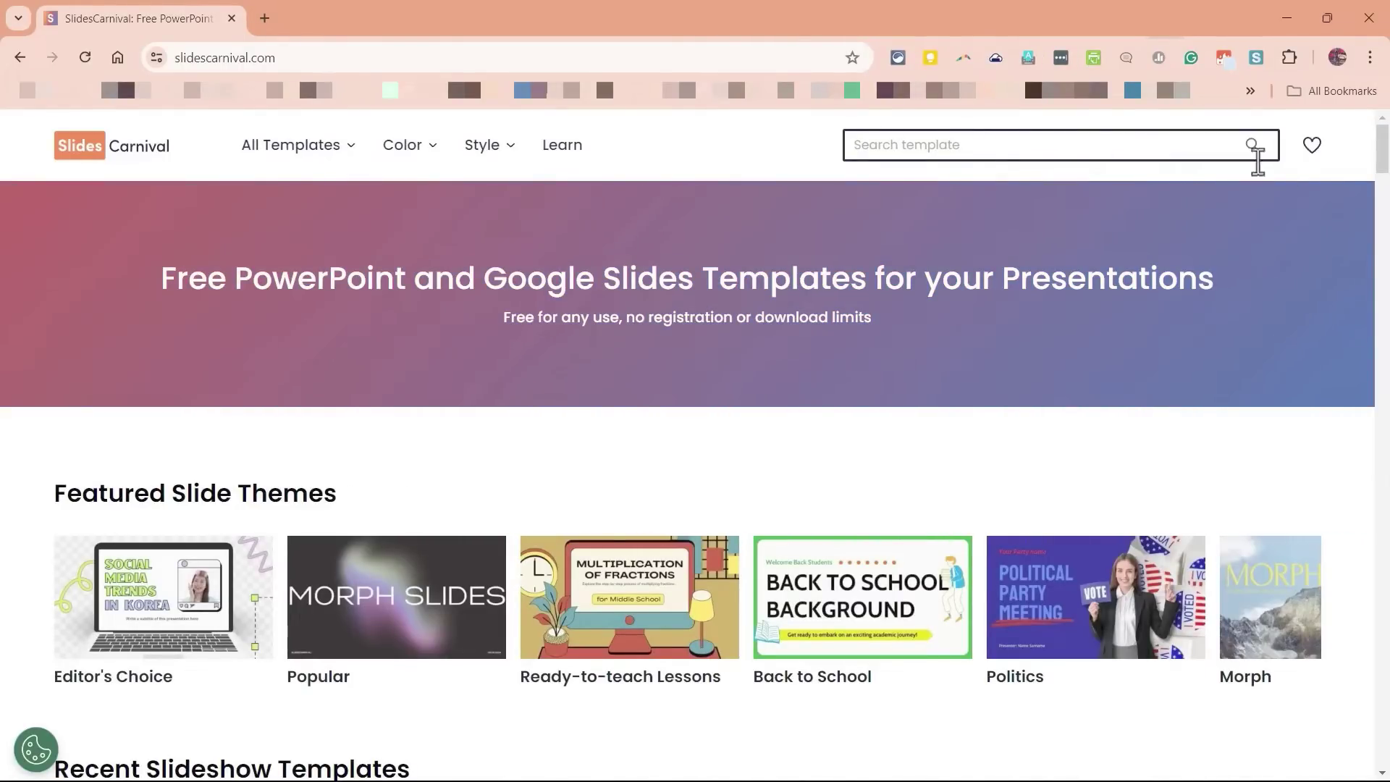
scroll(1003, 548, down, 5)
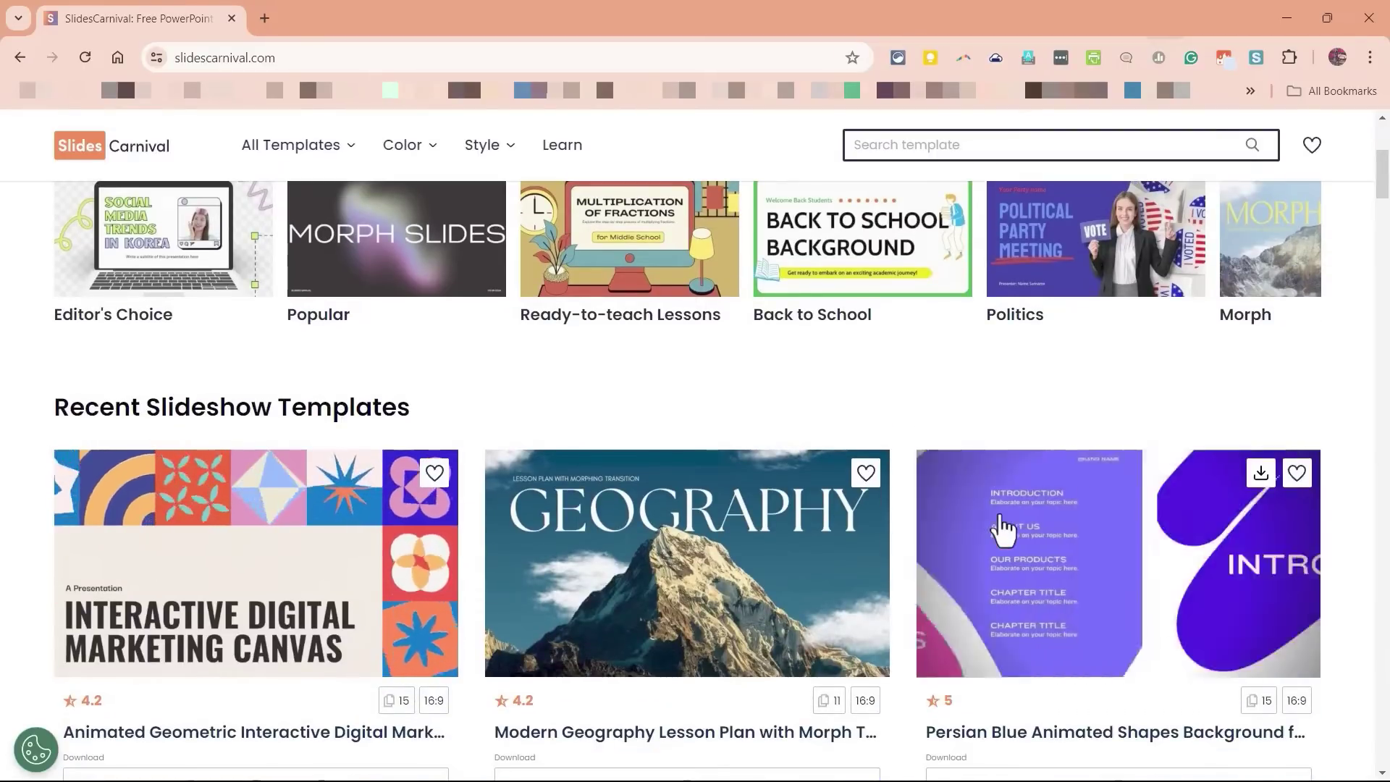
scroll(1003, 532, up, 5)
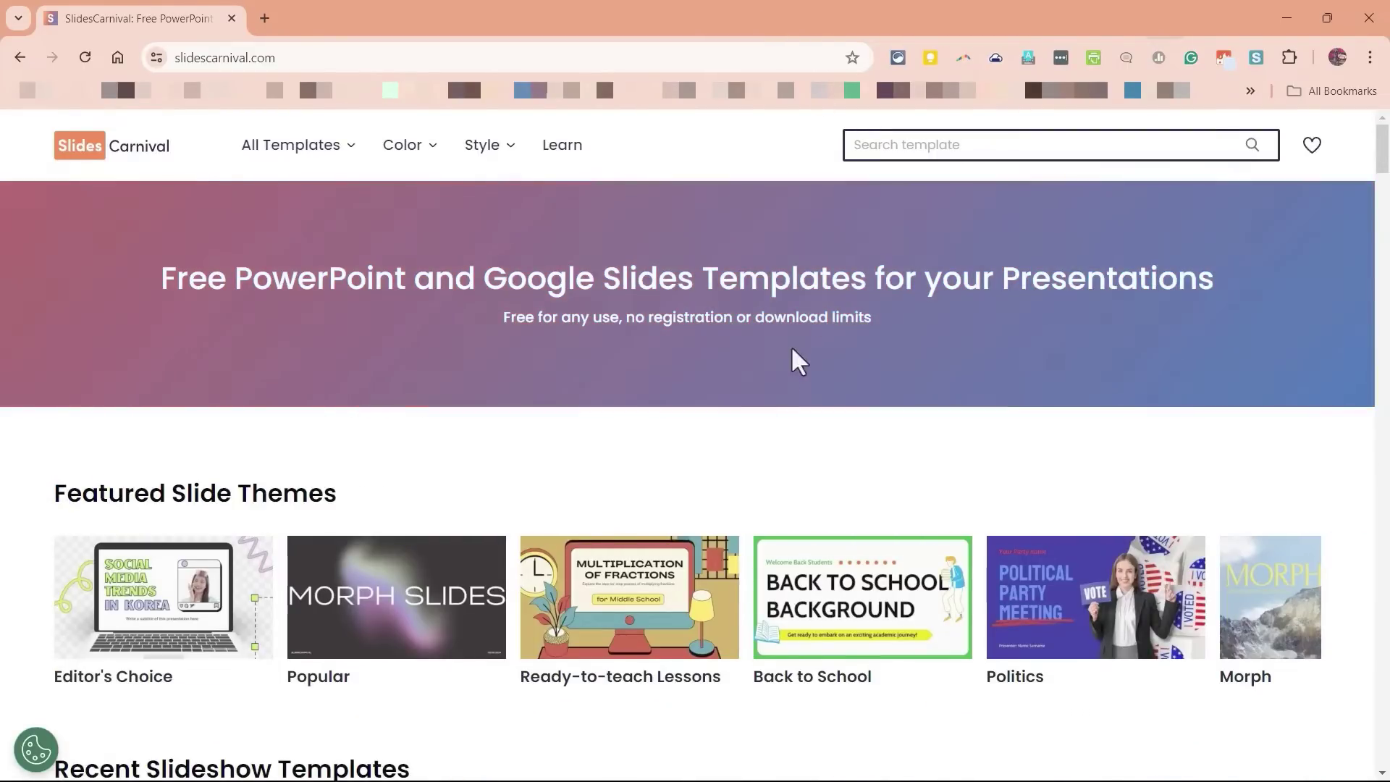
scroll(1158, 376, down, 7)
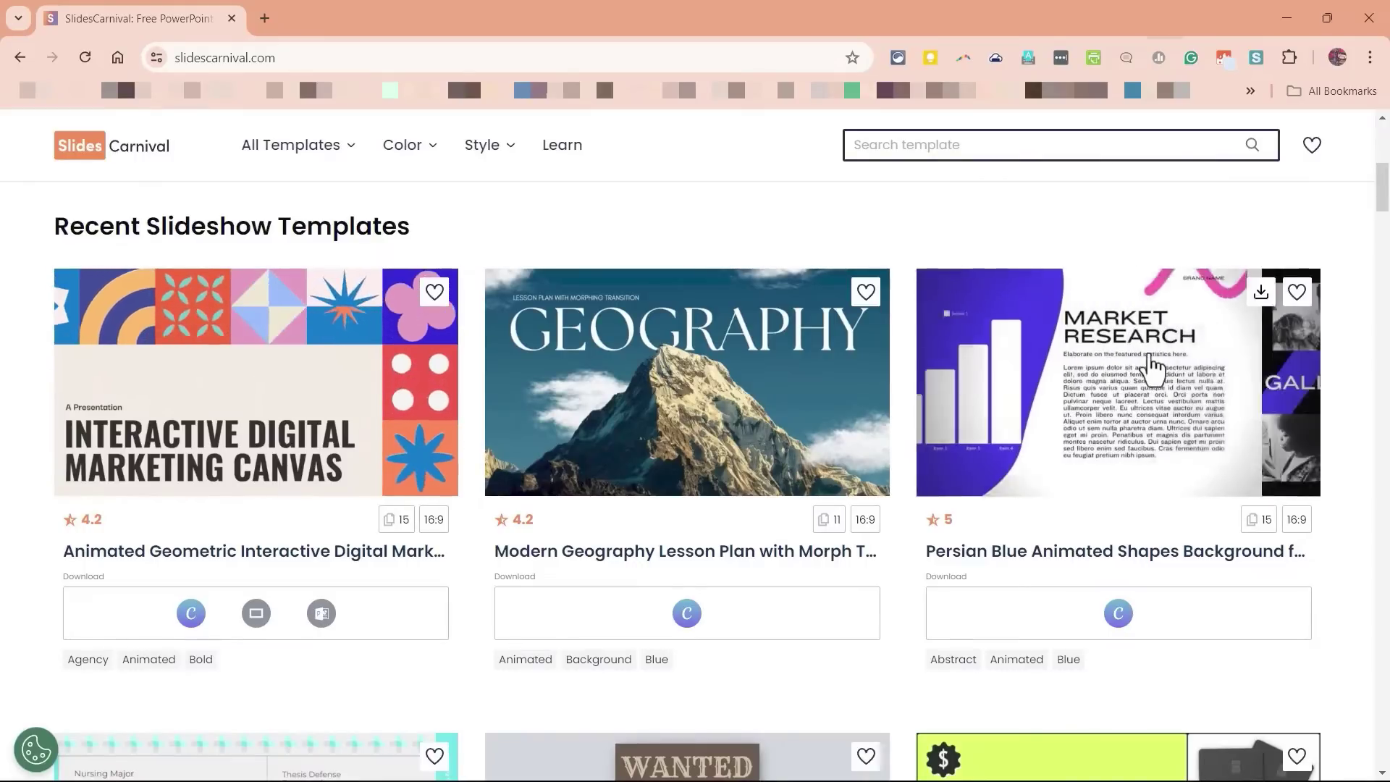
click(1260, 293)
click(1250, 318)
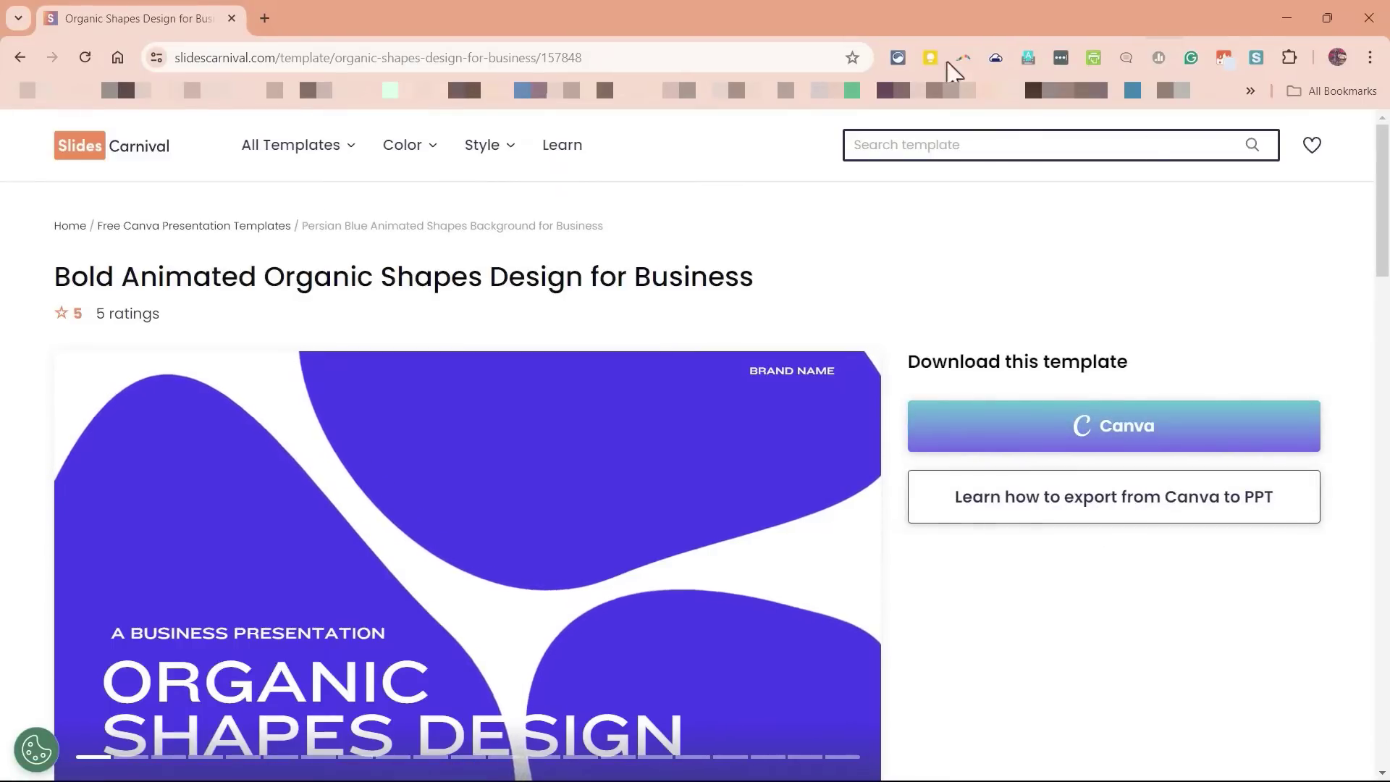
click(20, 58)
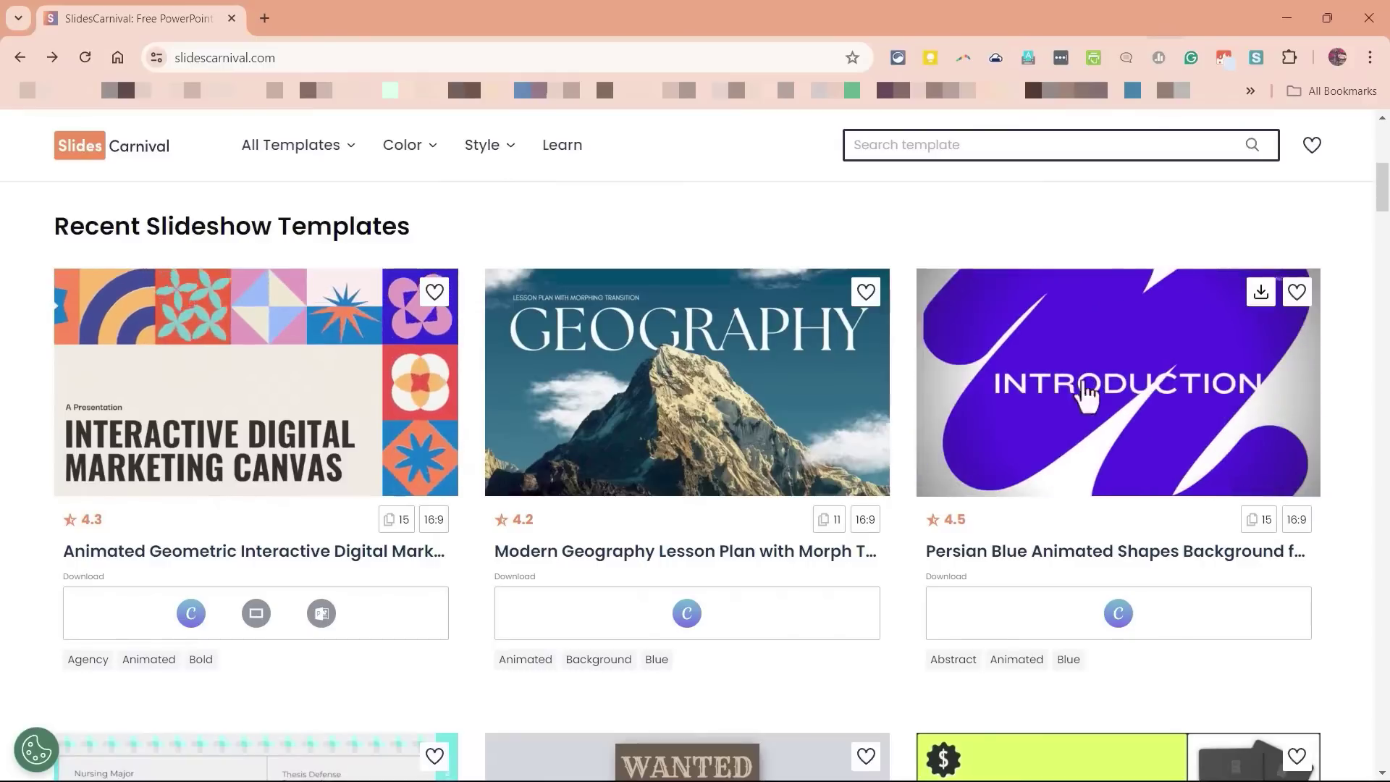
scroll(1093, 433, down, 3)
scroll(1090, 442, down, 10)
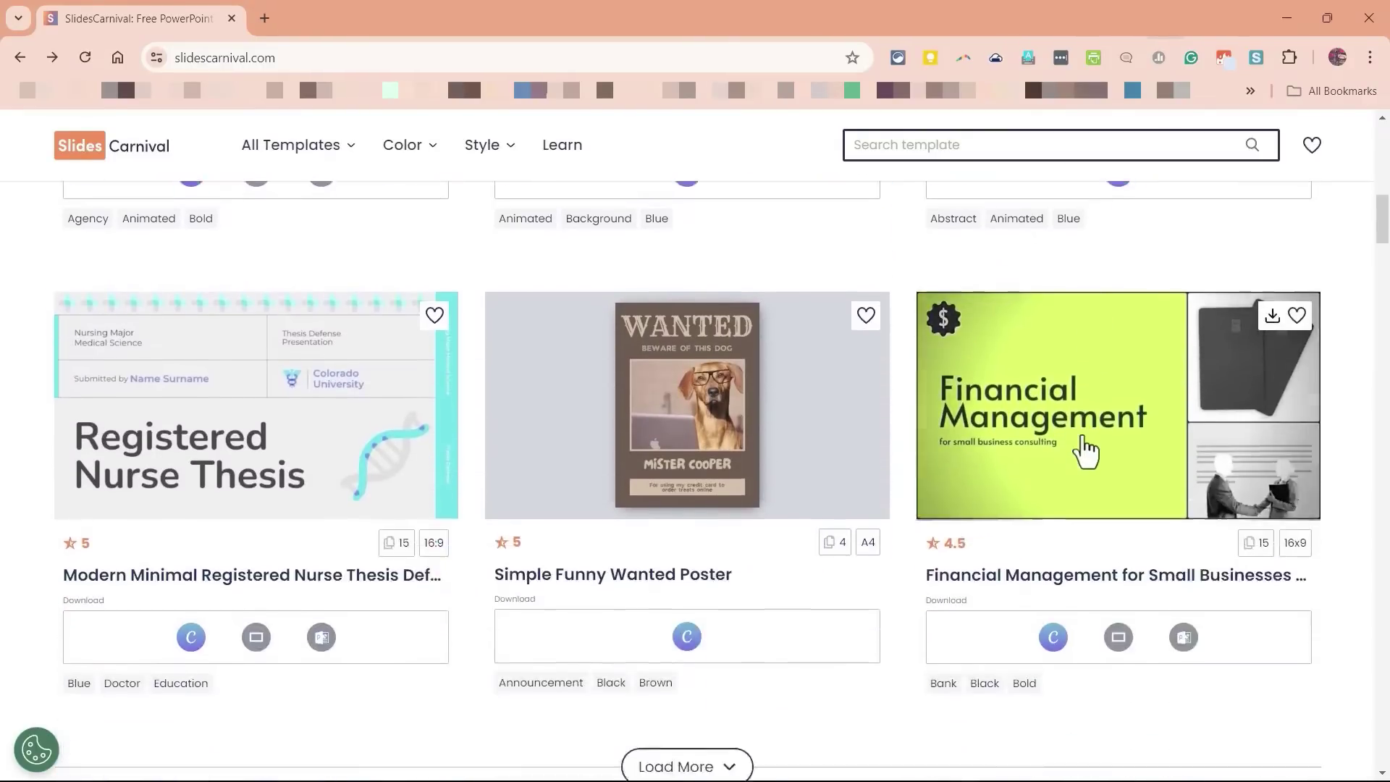
Apply the purple theme to all slides and move the bicycle and bus pictures lower
key(super+Down)
key(super+Down)
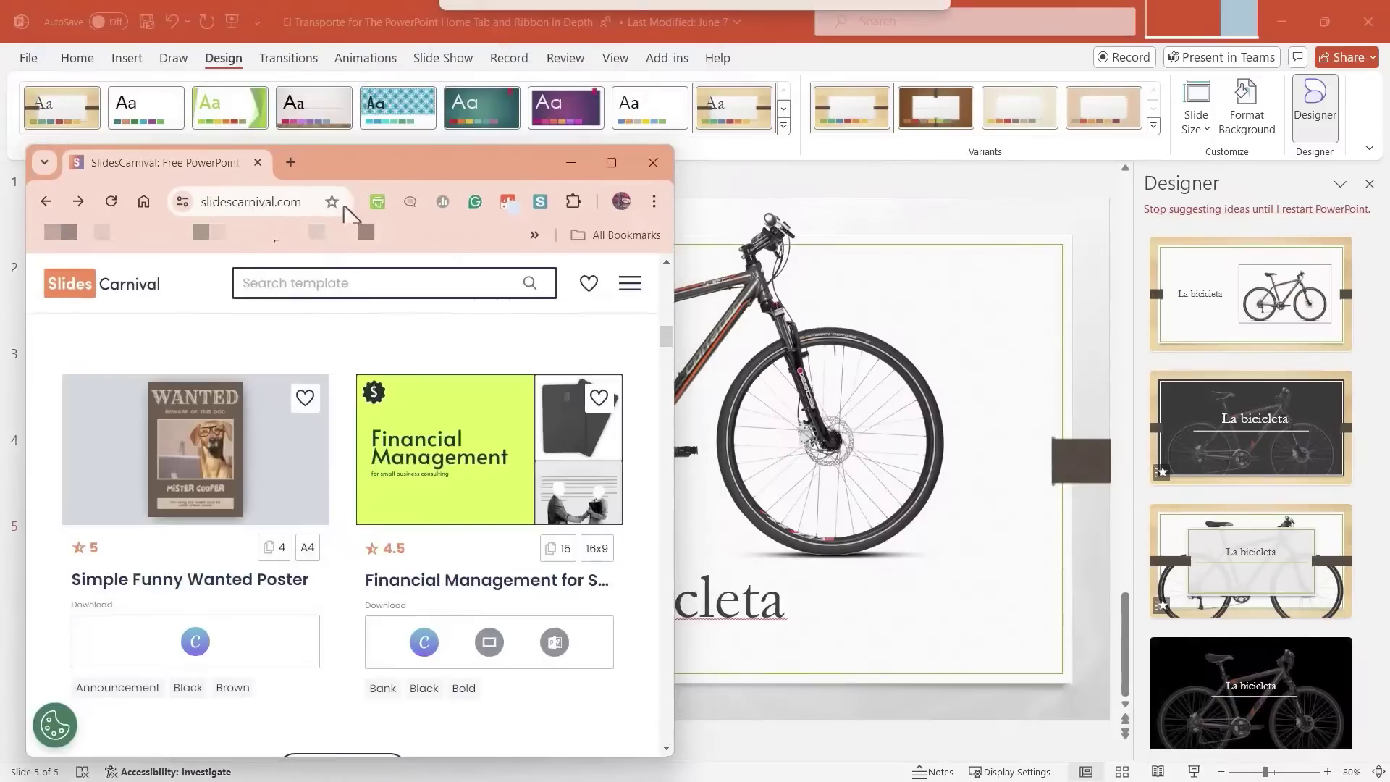
click(577, 123)
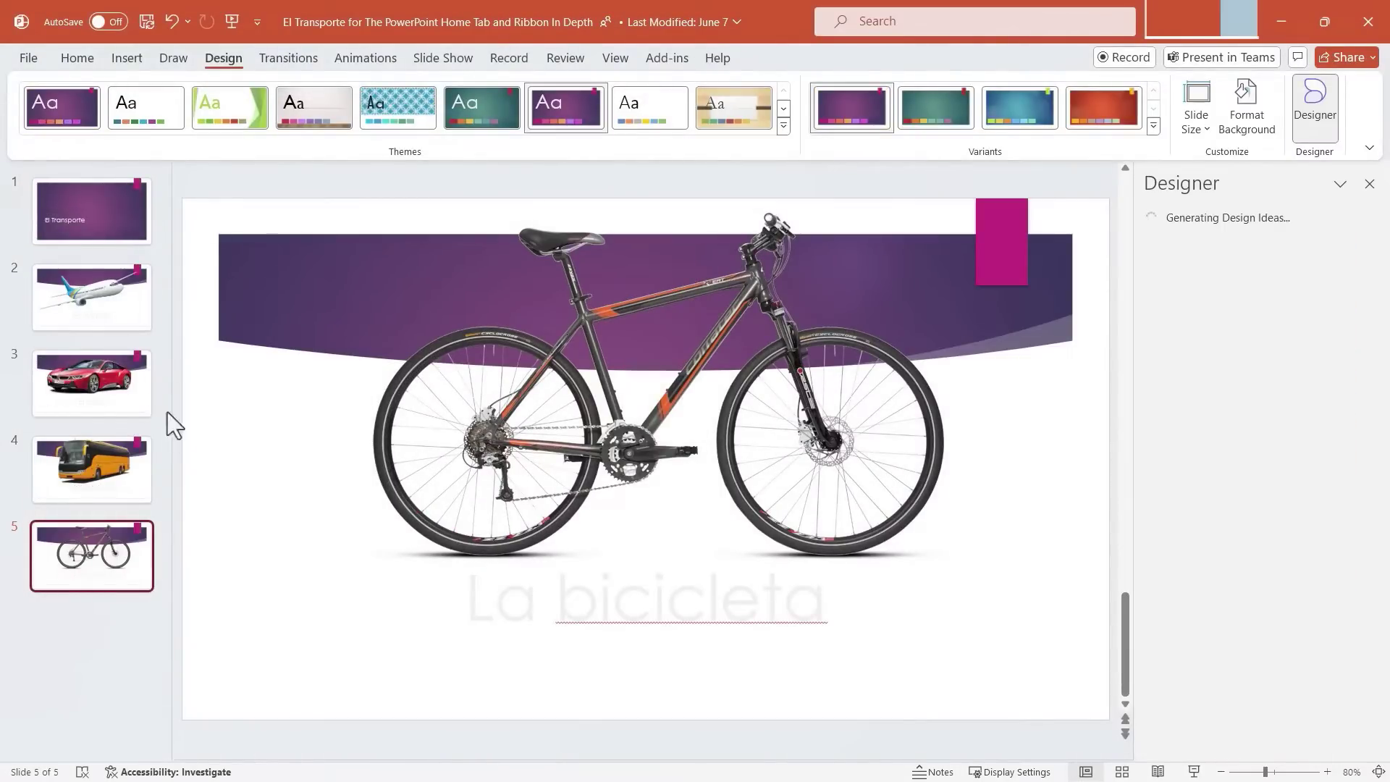
drag(609, 438, 615, 602)
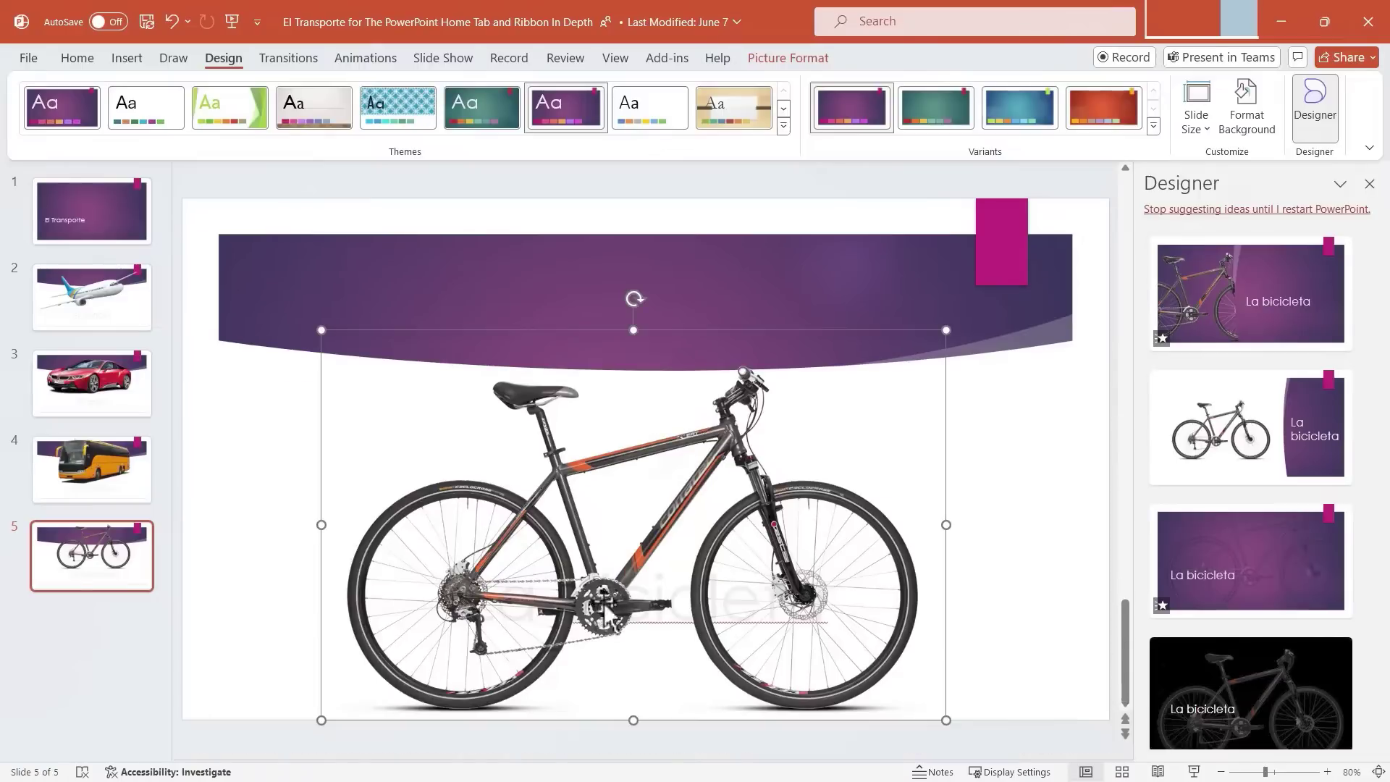
click(108, 485)
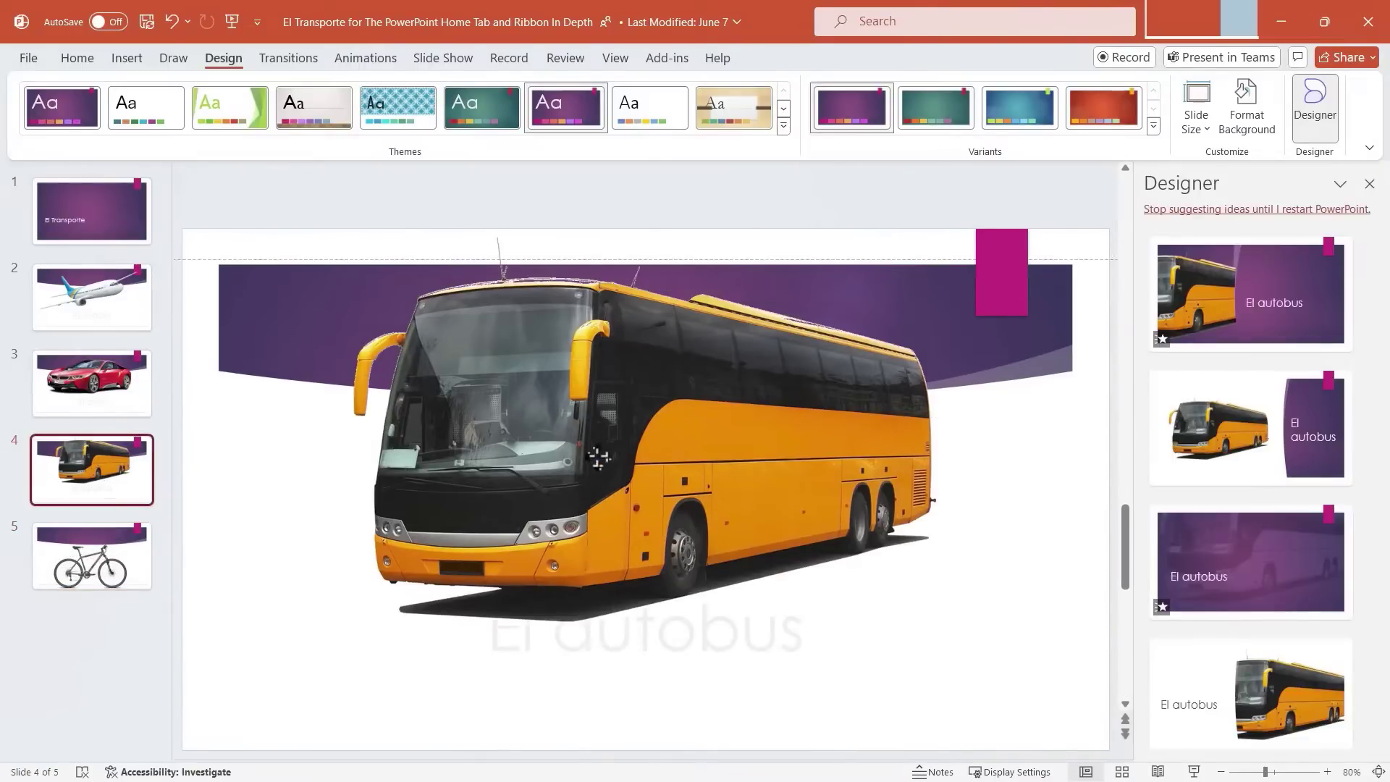
drag(579, 427, 595, 440)
click(999, 560)
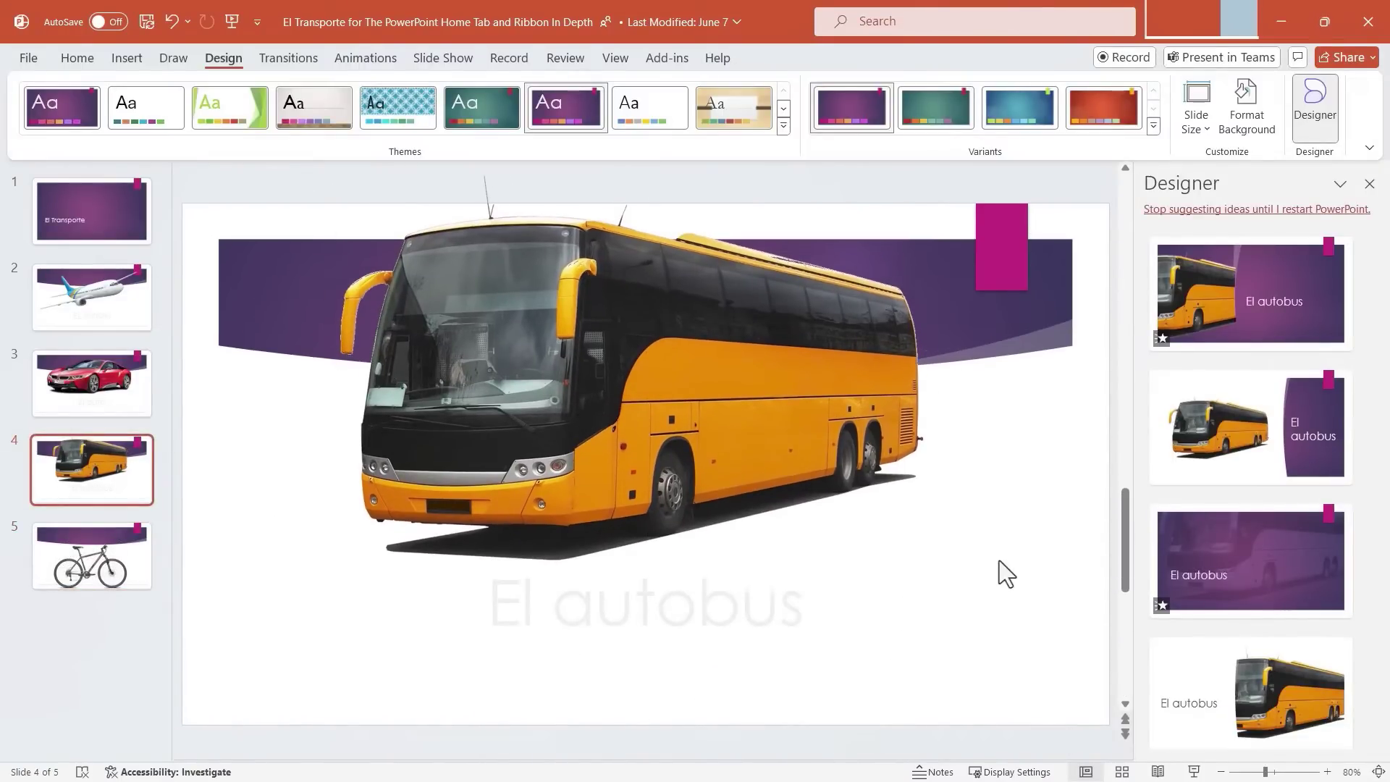
click(92, 210)
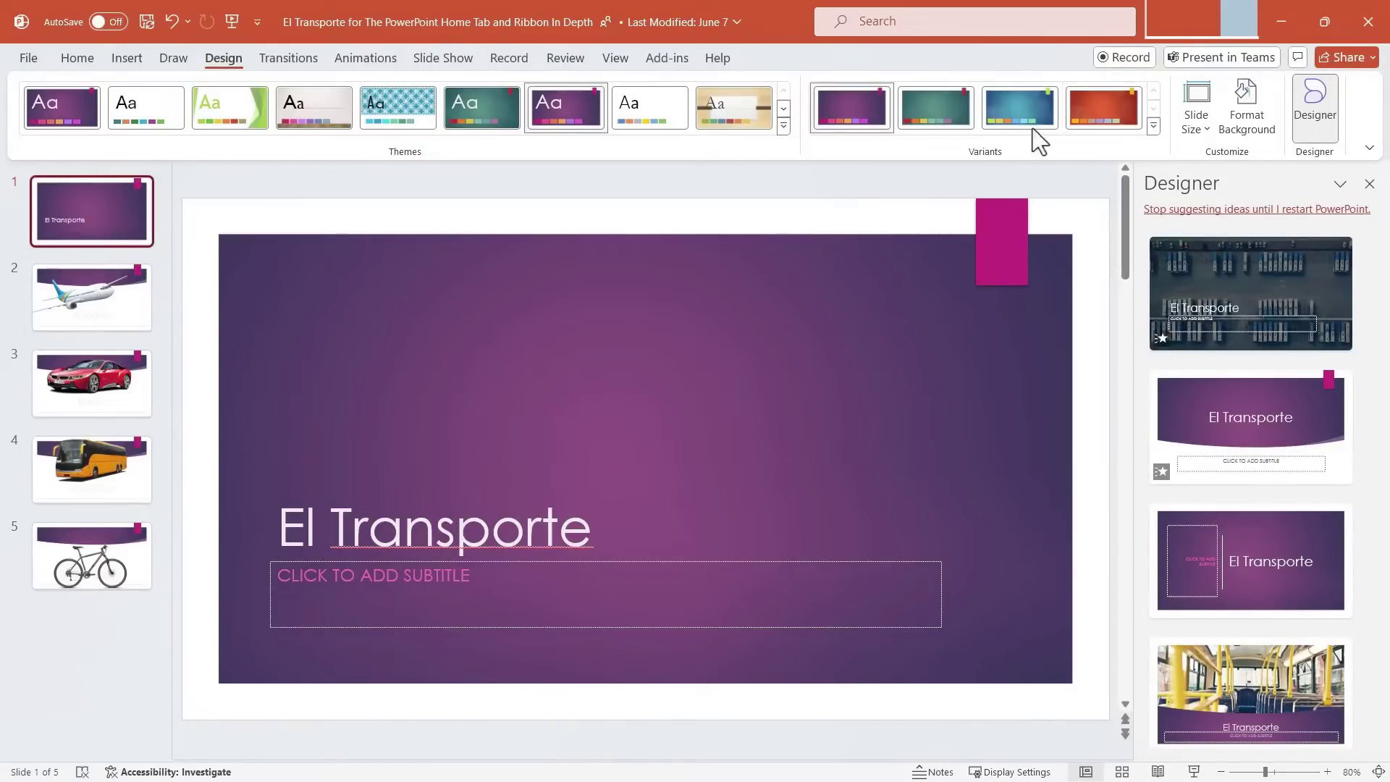
Try the blue colour variant, then return the deck to the purple variant
click(1154, 127)
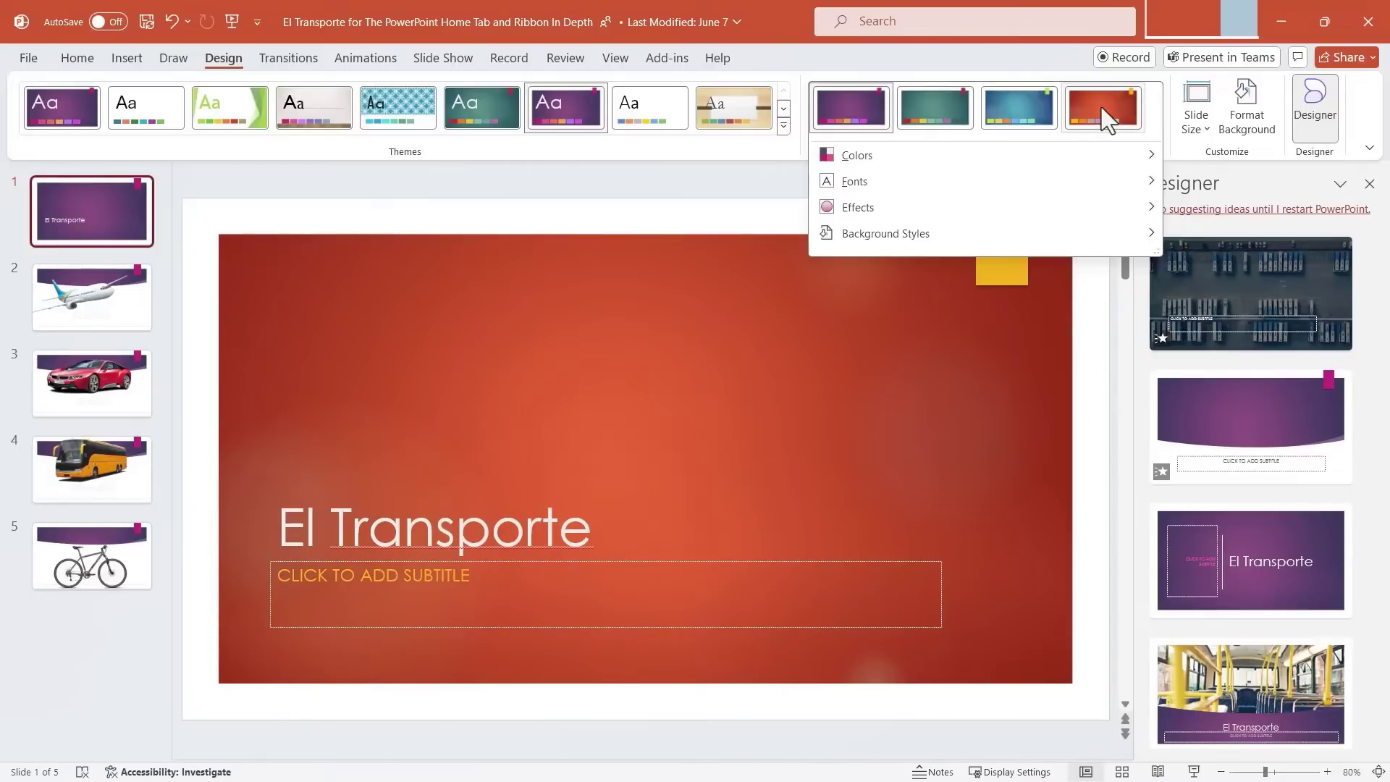
click(1004, 111)
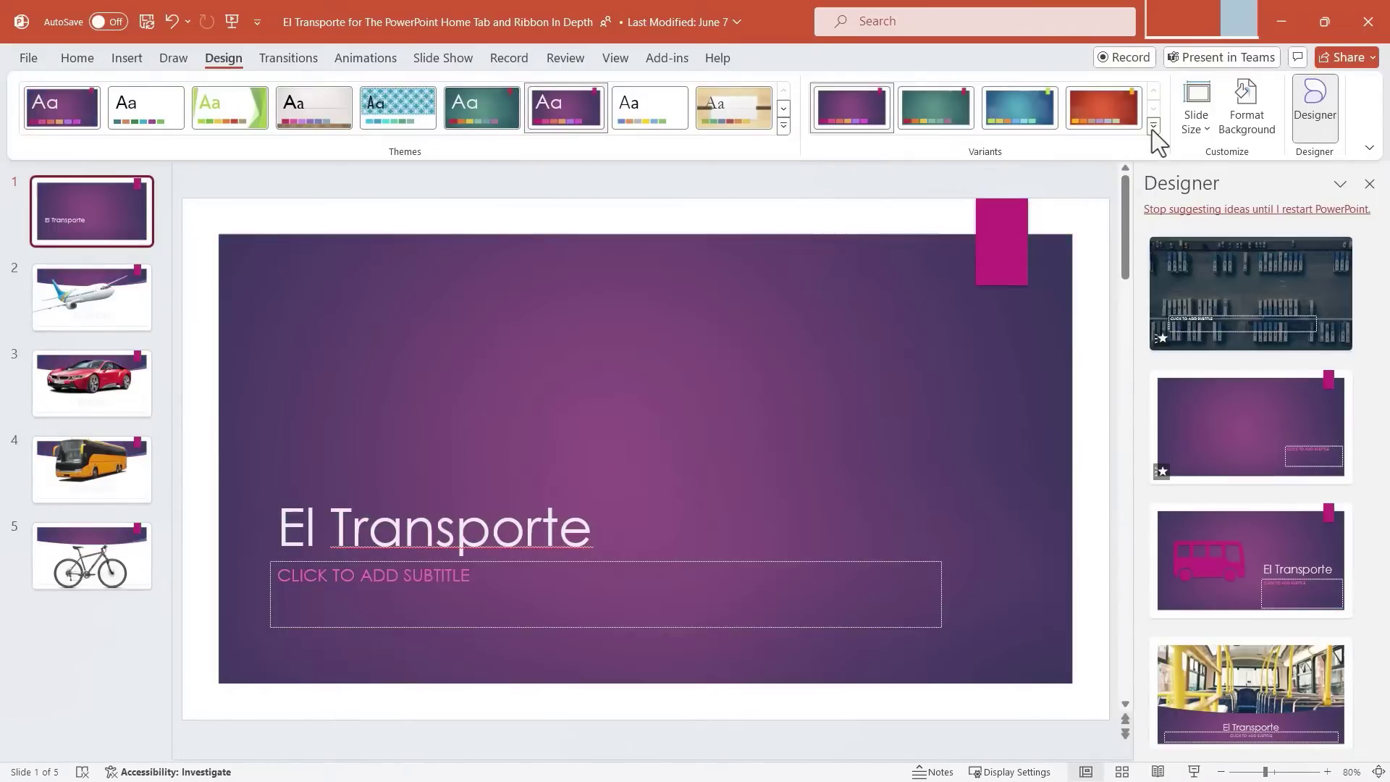
click(1152, 128)
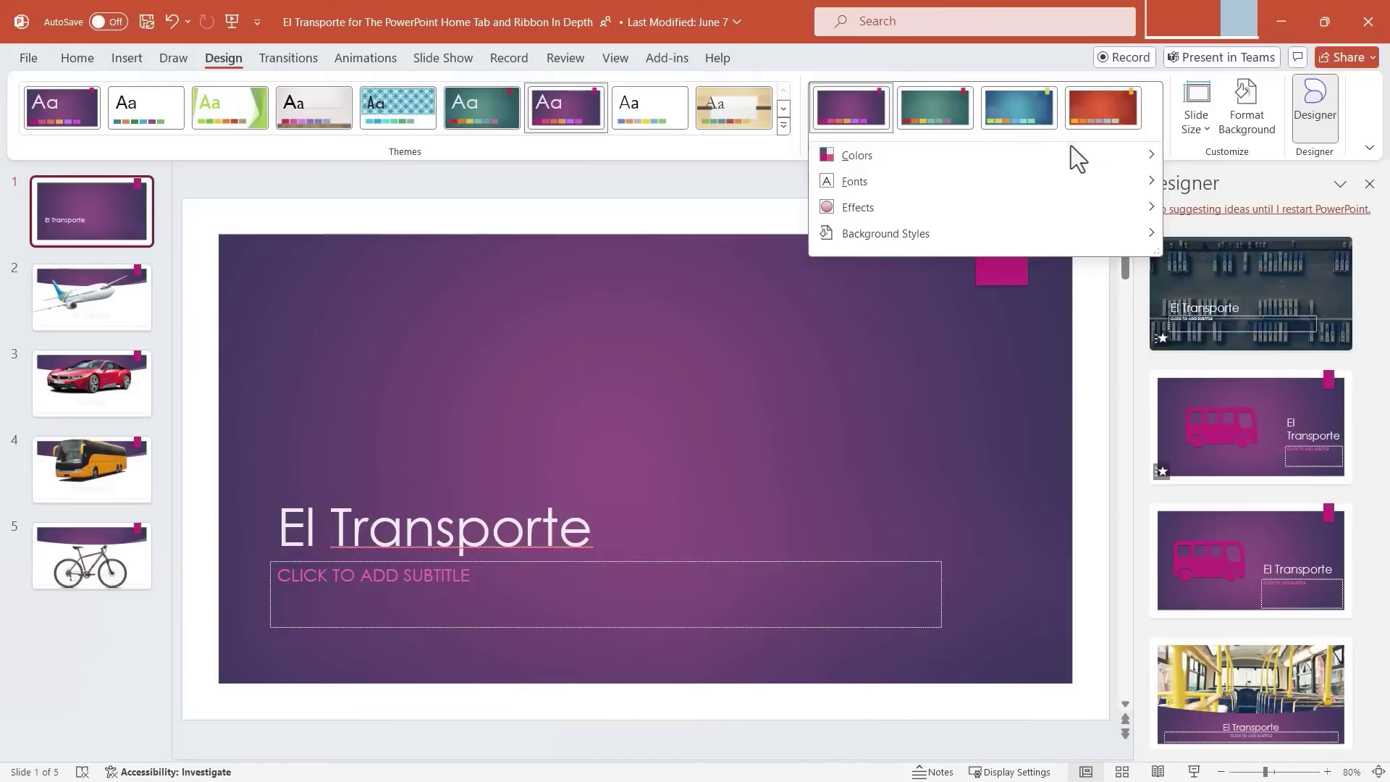
Set the theme fonts to Arial, then switch to another font set such as Candara
mouse_move(1039, 160)
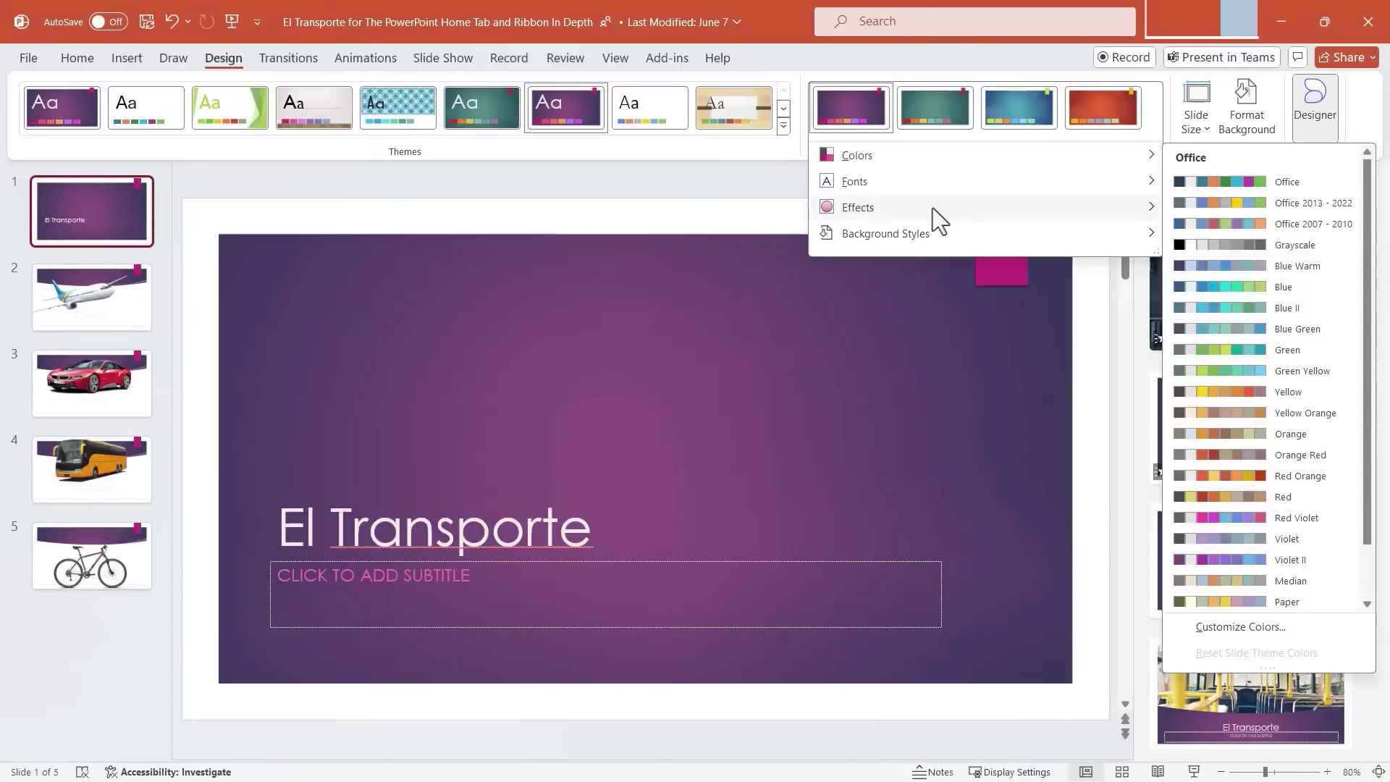
mouse_move(884, 181)
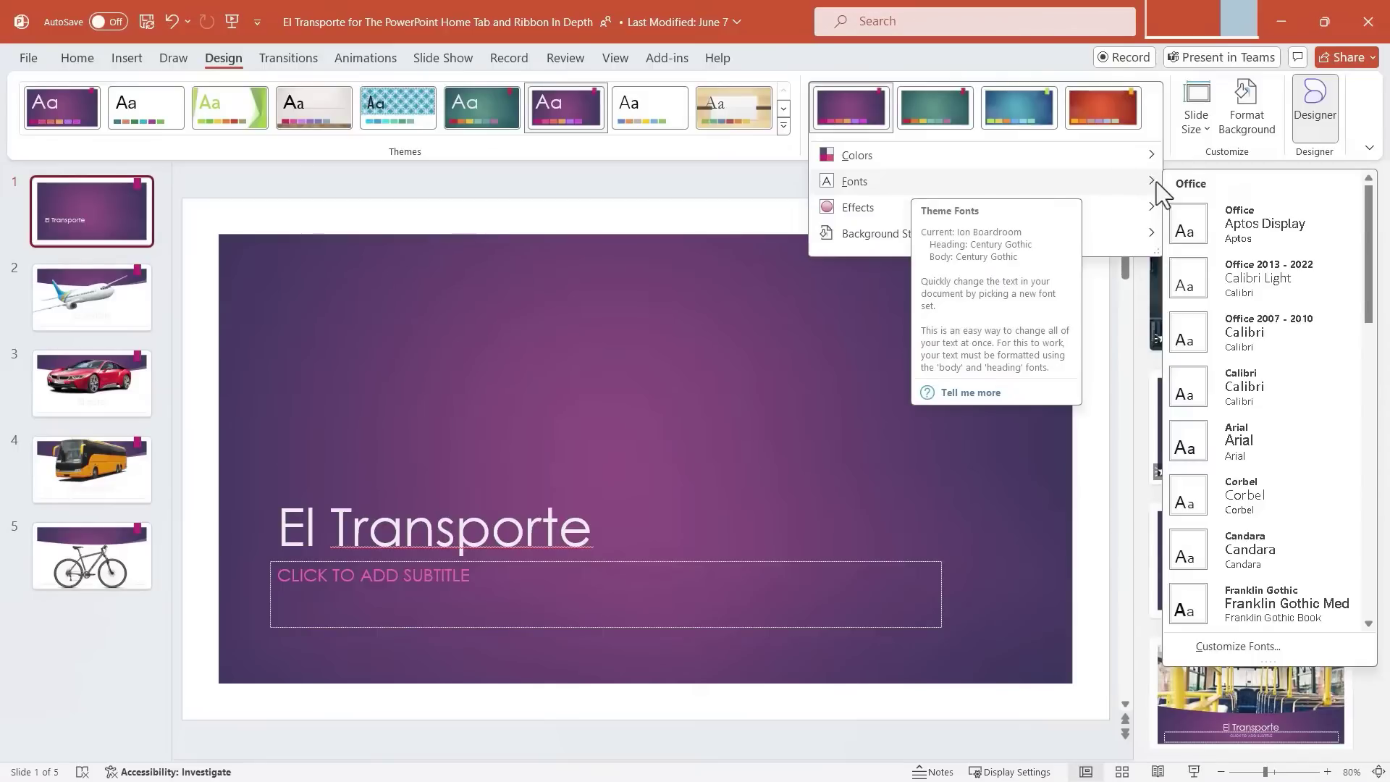
click(1242, 443)
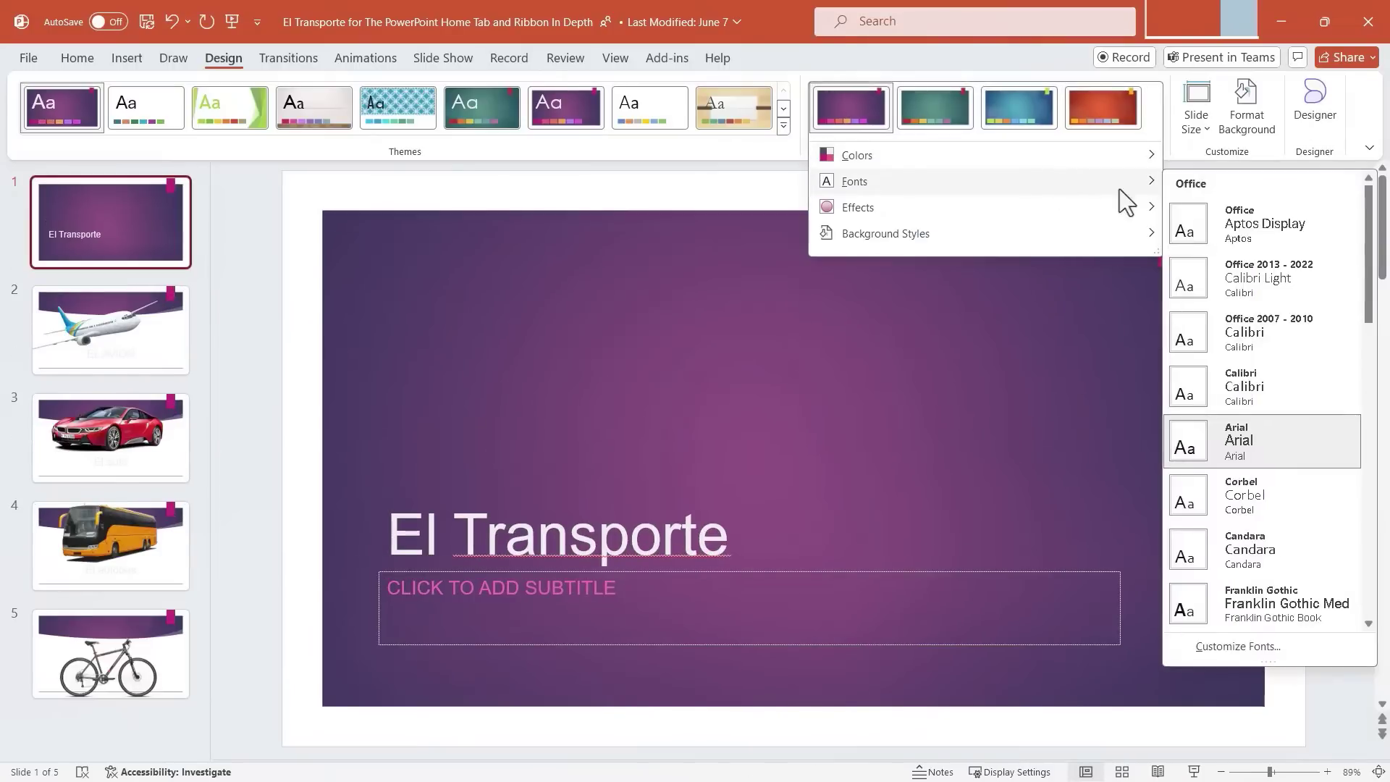
click(1245, 553)
click(1153, 126)
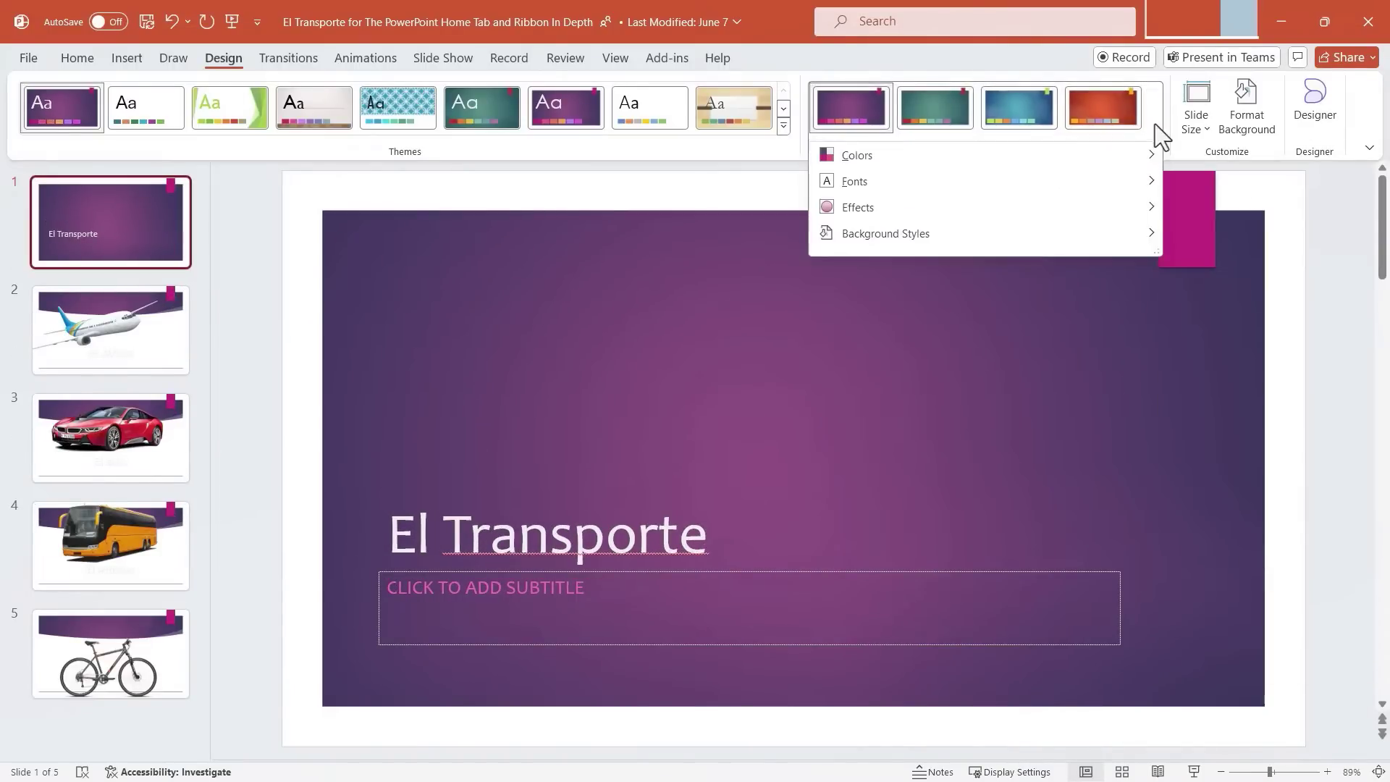
Preview the Effects and Background Styles options, closing the menu without applying any
mouse_move(1046, 209)
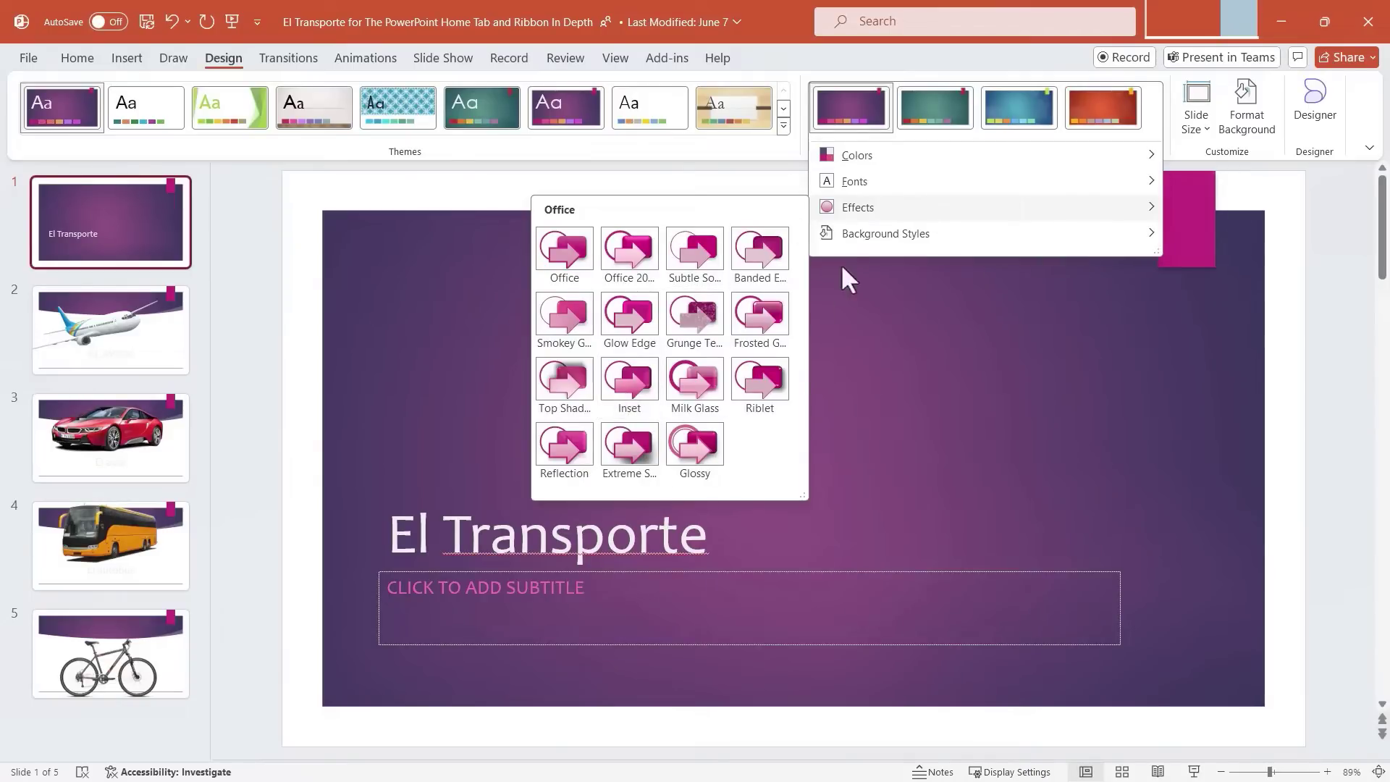
mouse_move(939, 242)
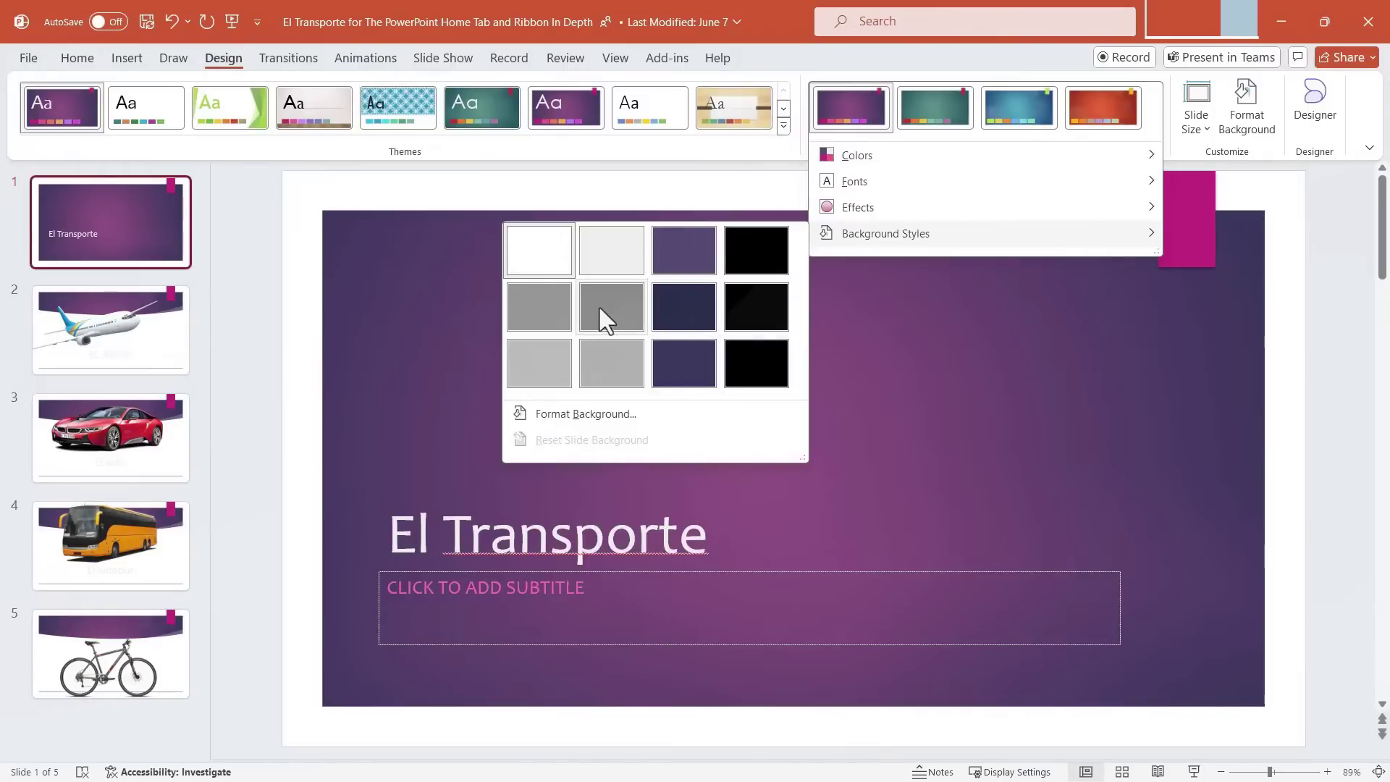
click(1198, 256)
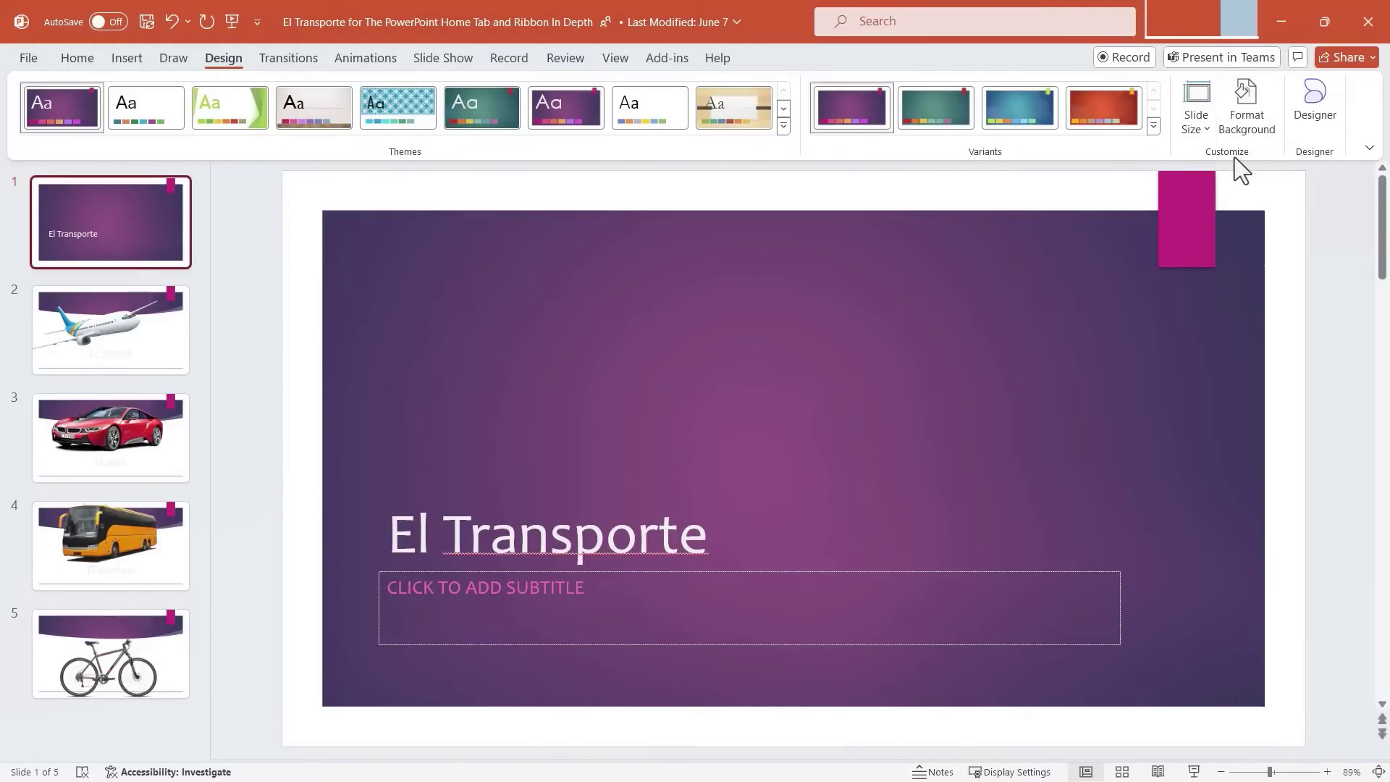
click(1197, 131)
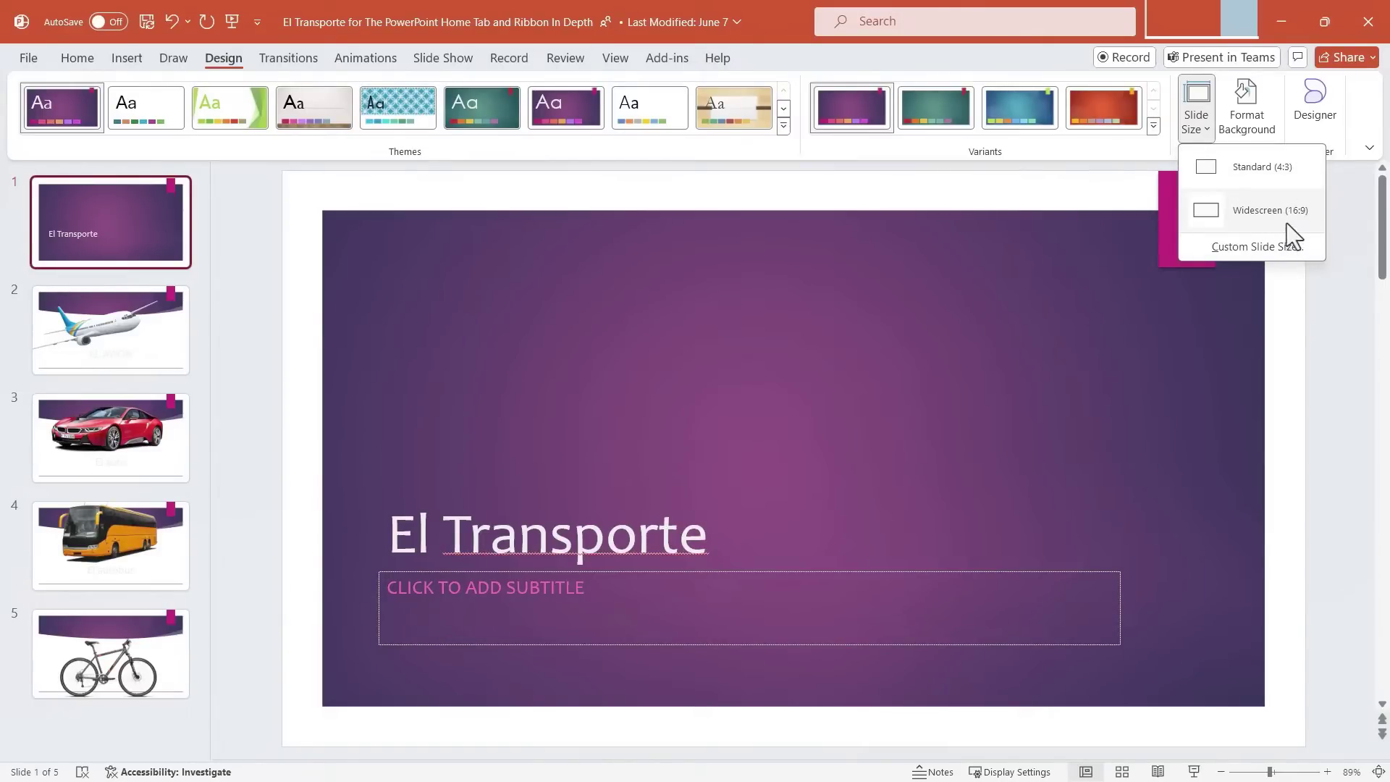
click(1271, 172)
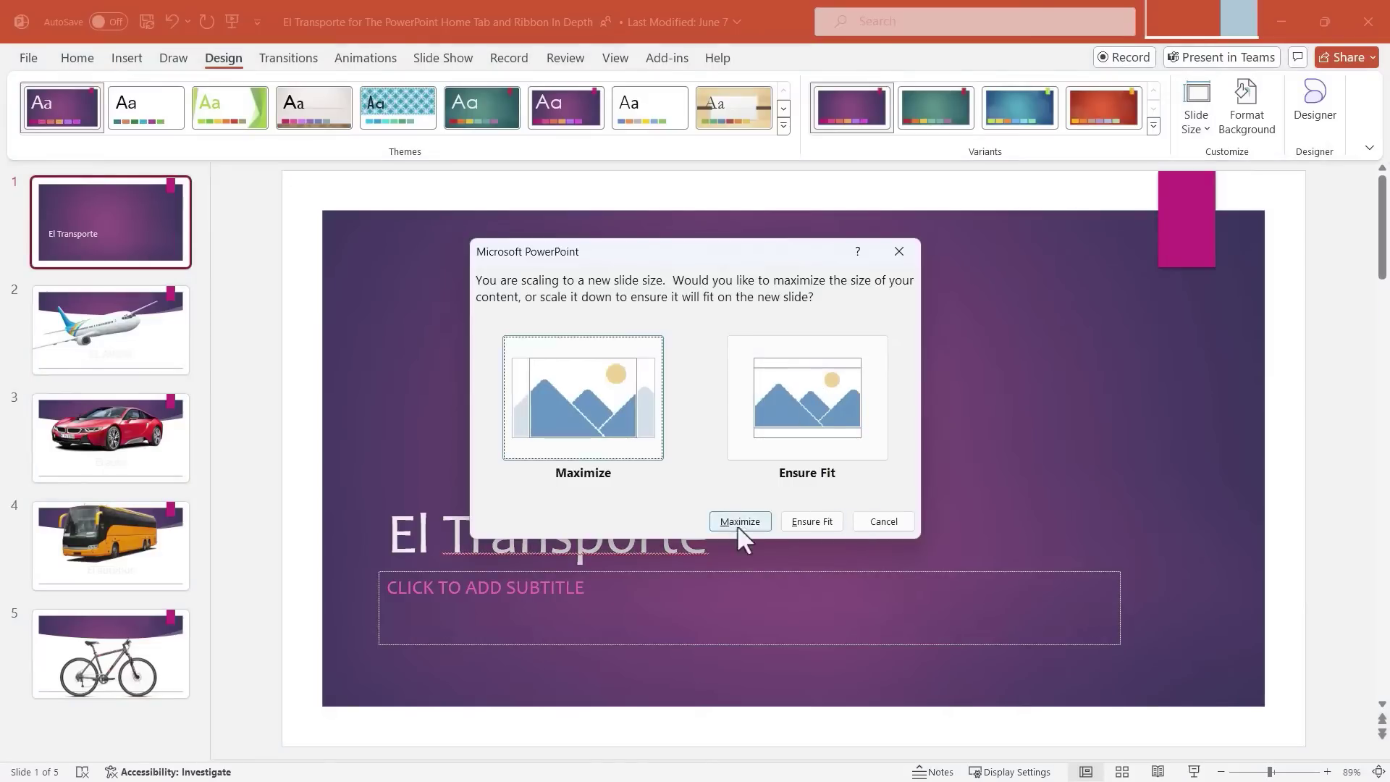
click(584, 420)
click(1195, 108)
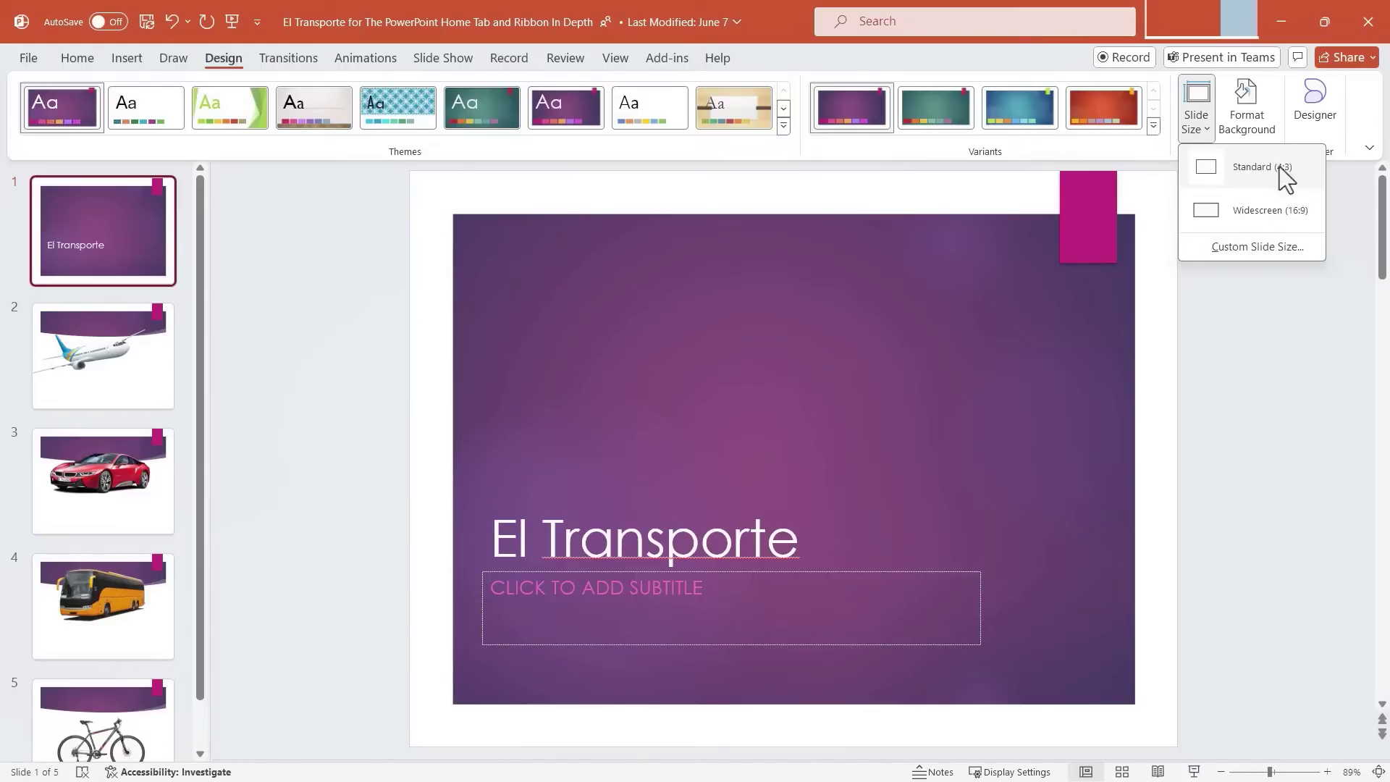
click(1259, 212)
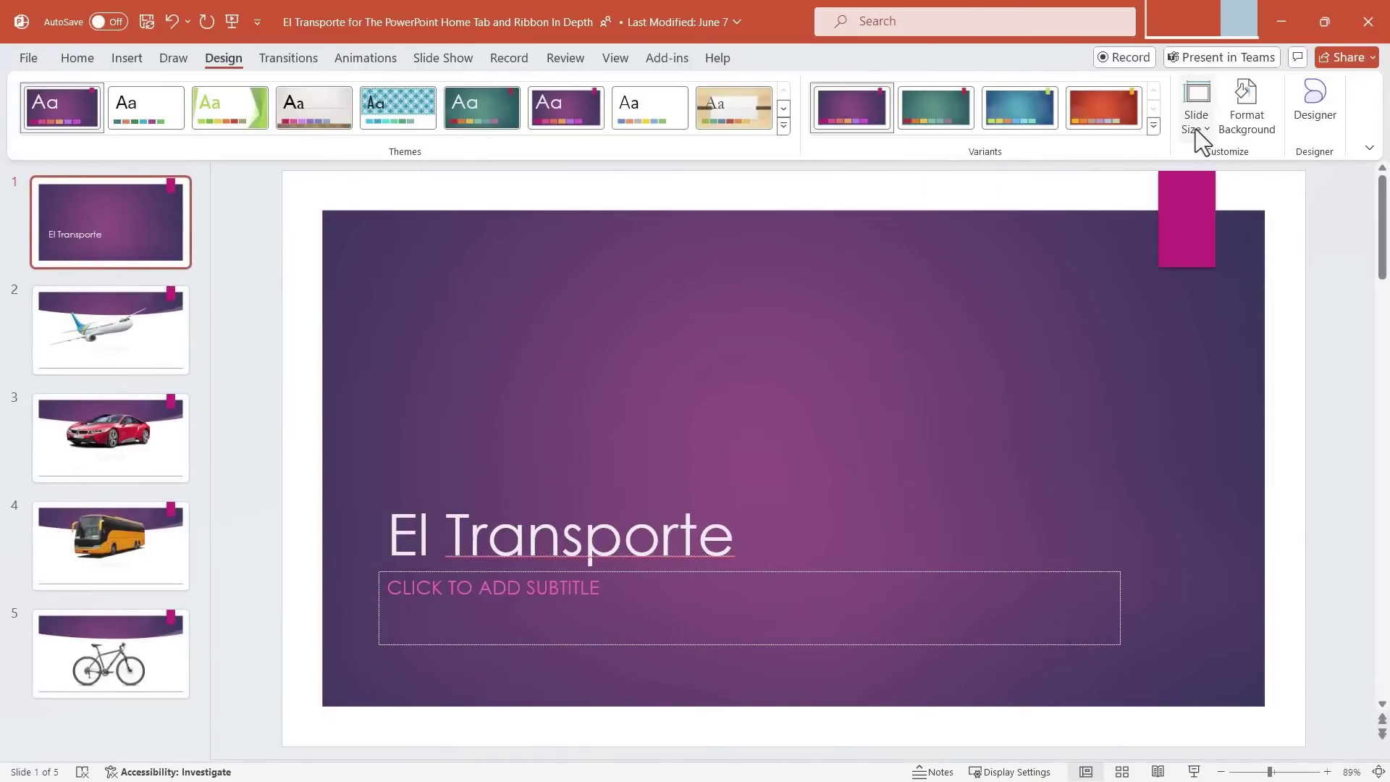
Make the slides portrait at 7.5 by 13.333 inches with Ensure Fit scaling
click(1196, 129)
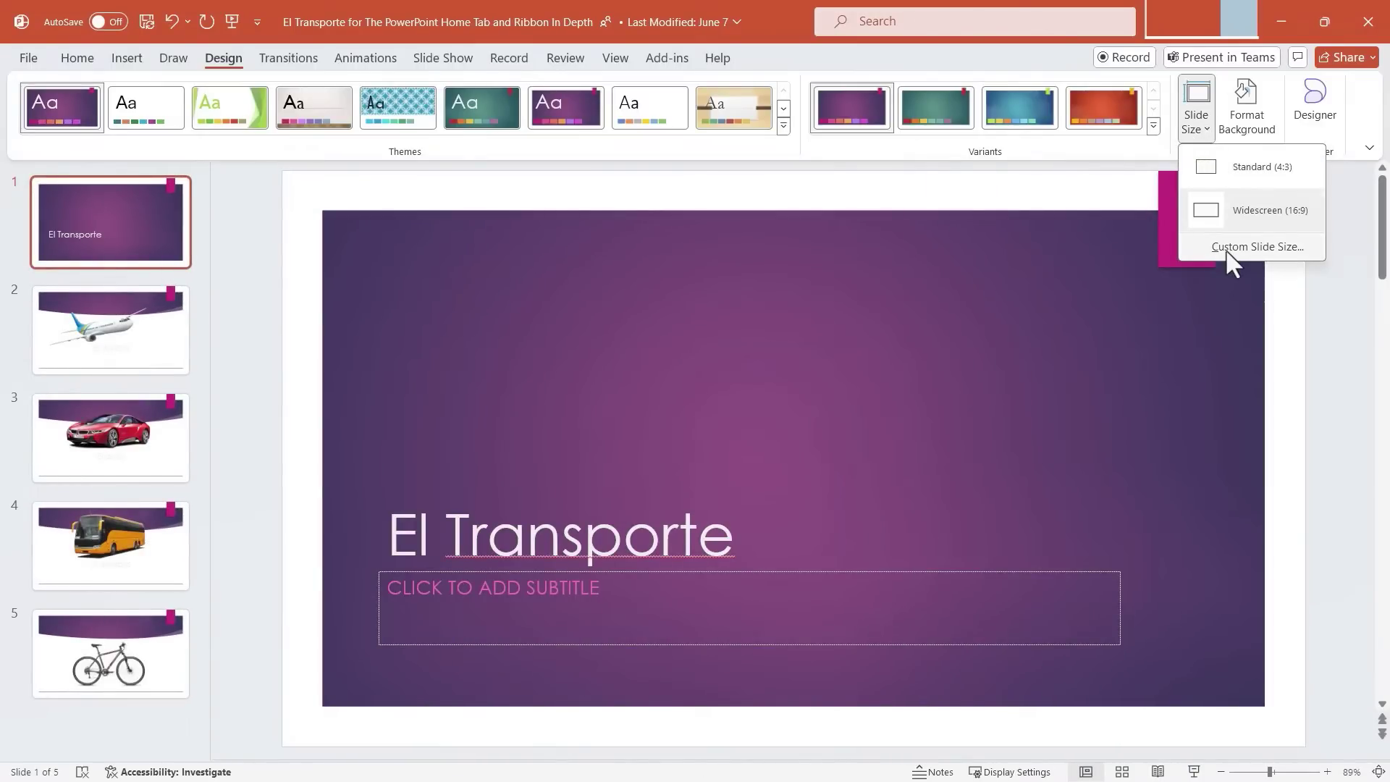
key(Escape)
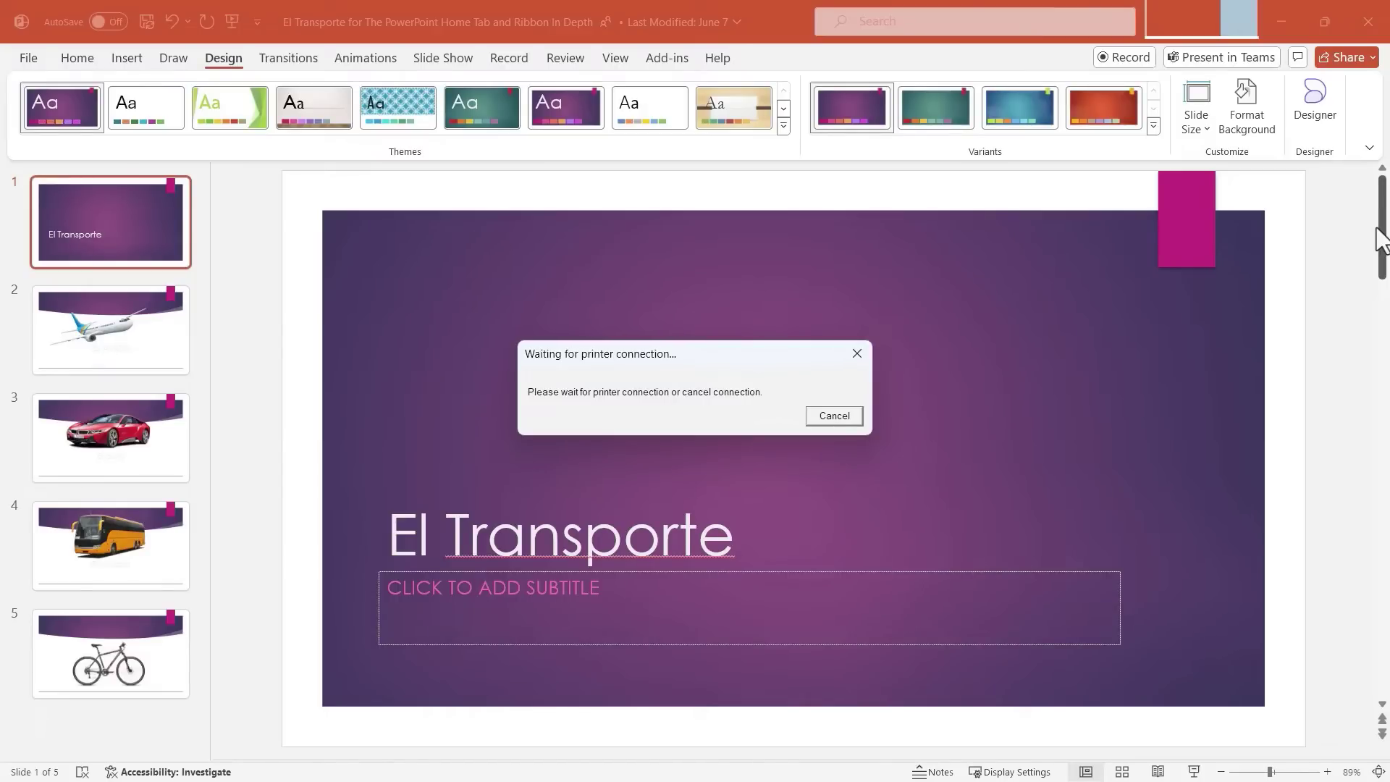
click(756, 360)
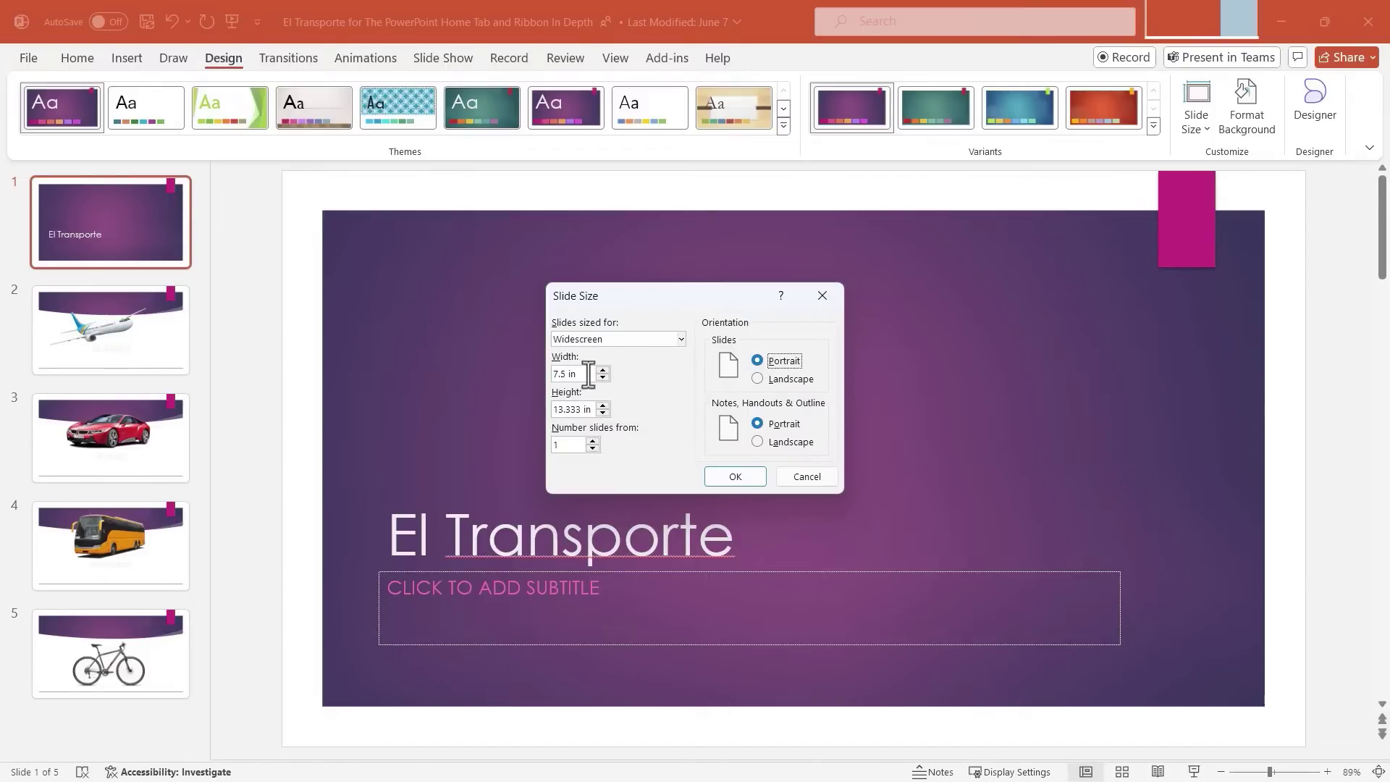
click(746, 476)
click(818, 398)
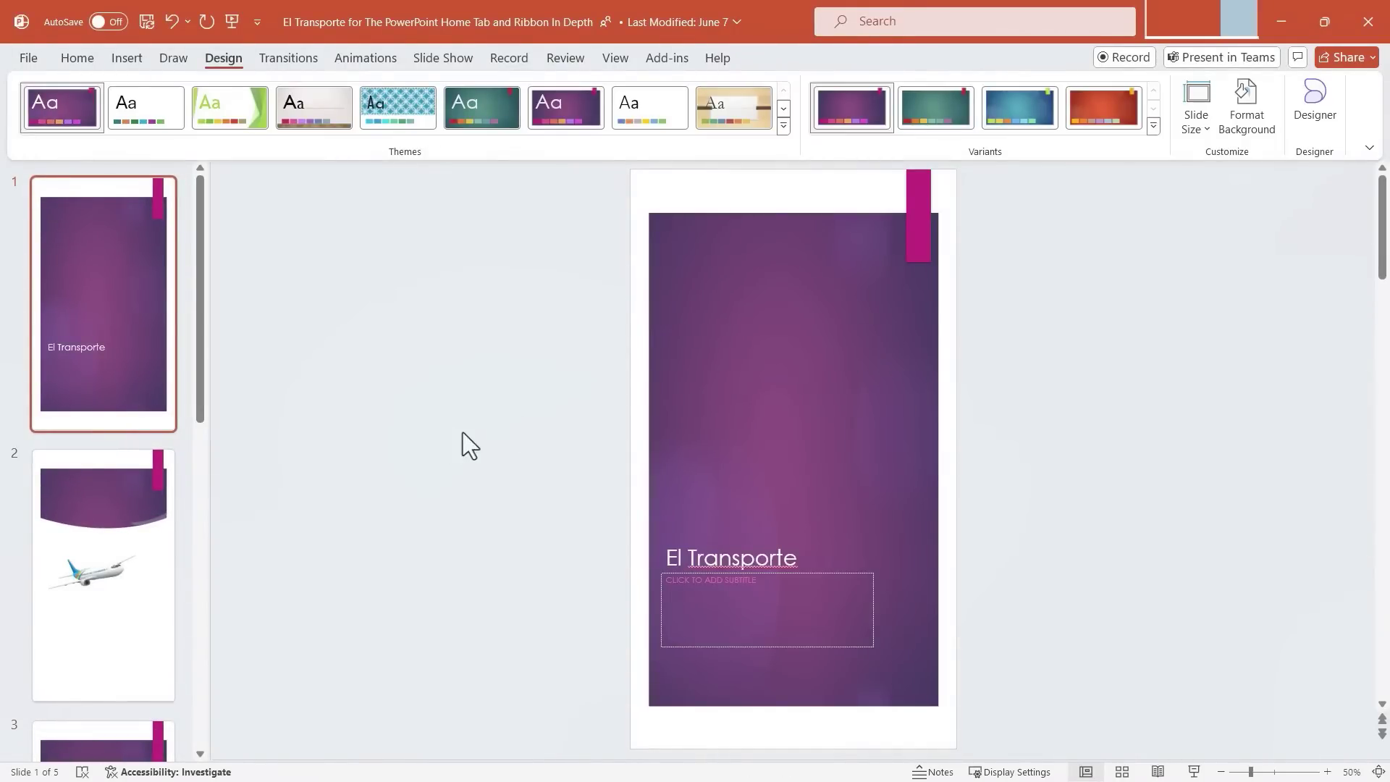
Review slides 3, 4 and 5 (car, bus, bicycle) in portrait layout
scroll(81, 432, down, 5)
click(84, 427)
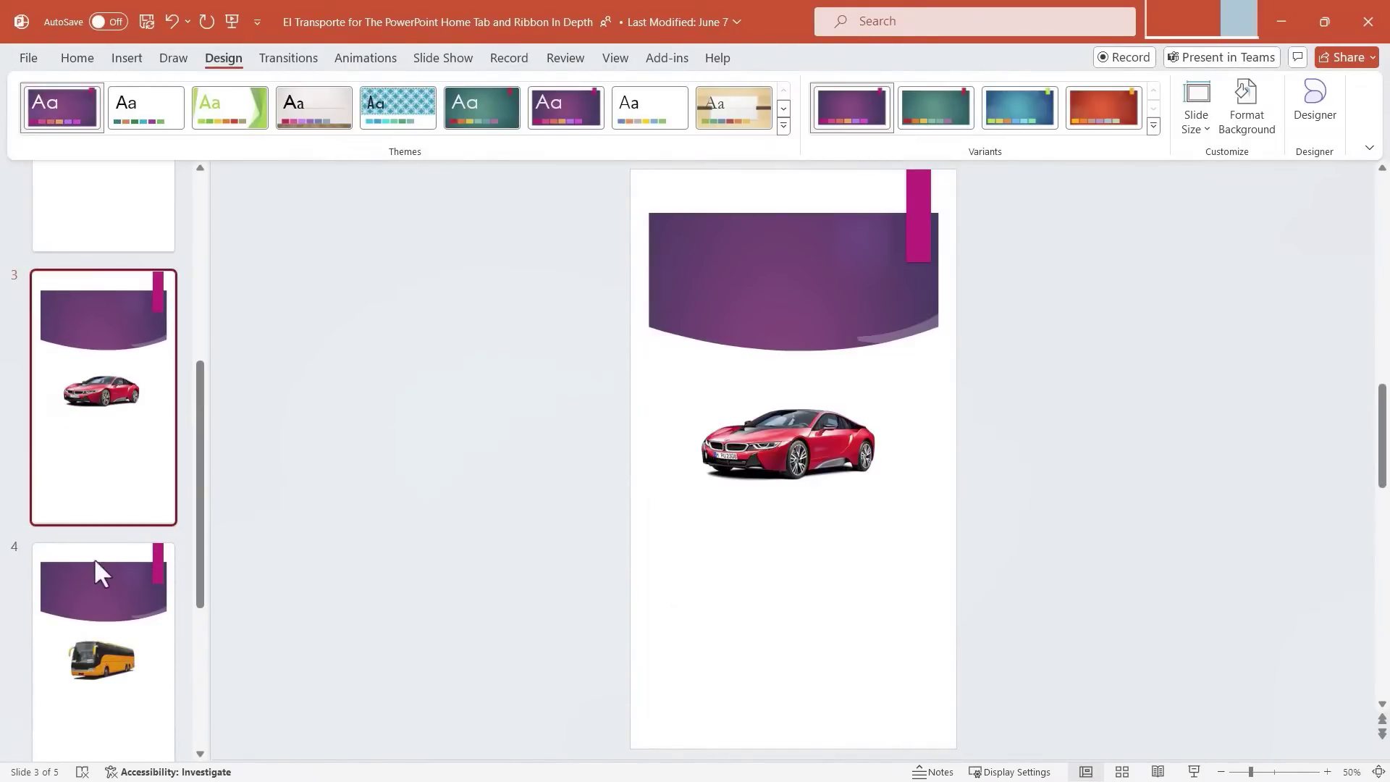
click(110, 611)
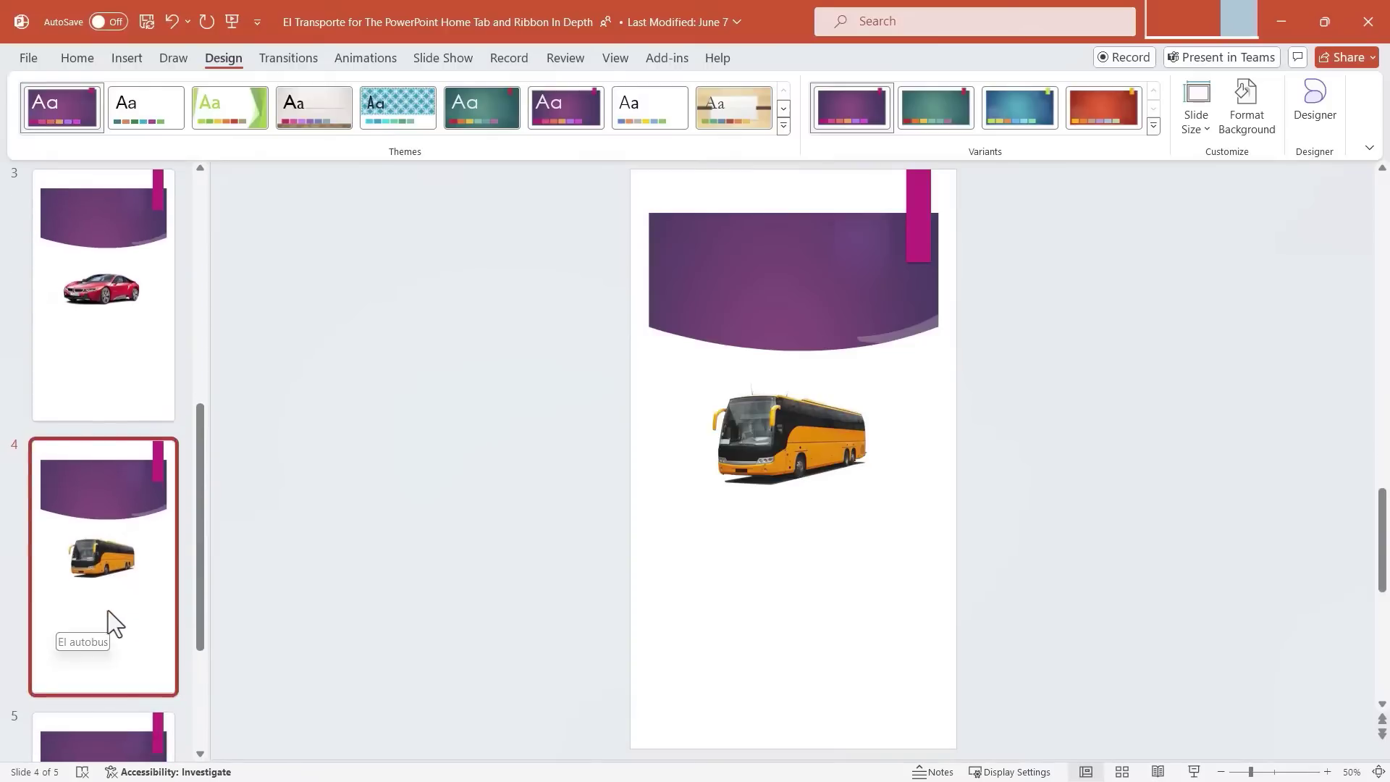
scroll(107, 610, down, 3)
click(88, 599)
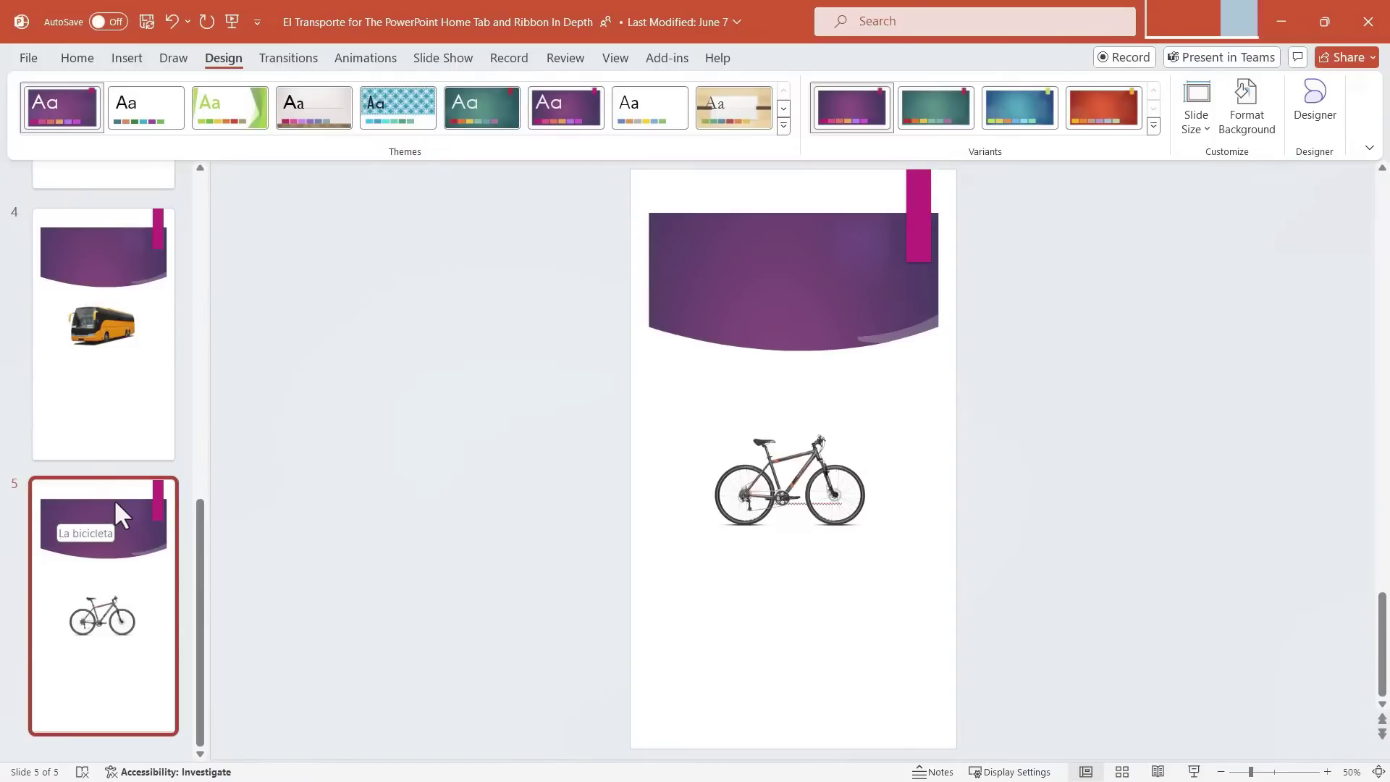
Switch the slides back to Widescreen (16:9) with Ensure Fit, then show the bus slide
click(1198, 129)
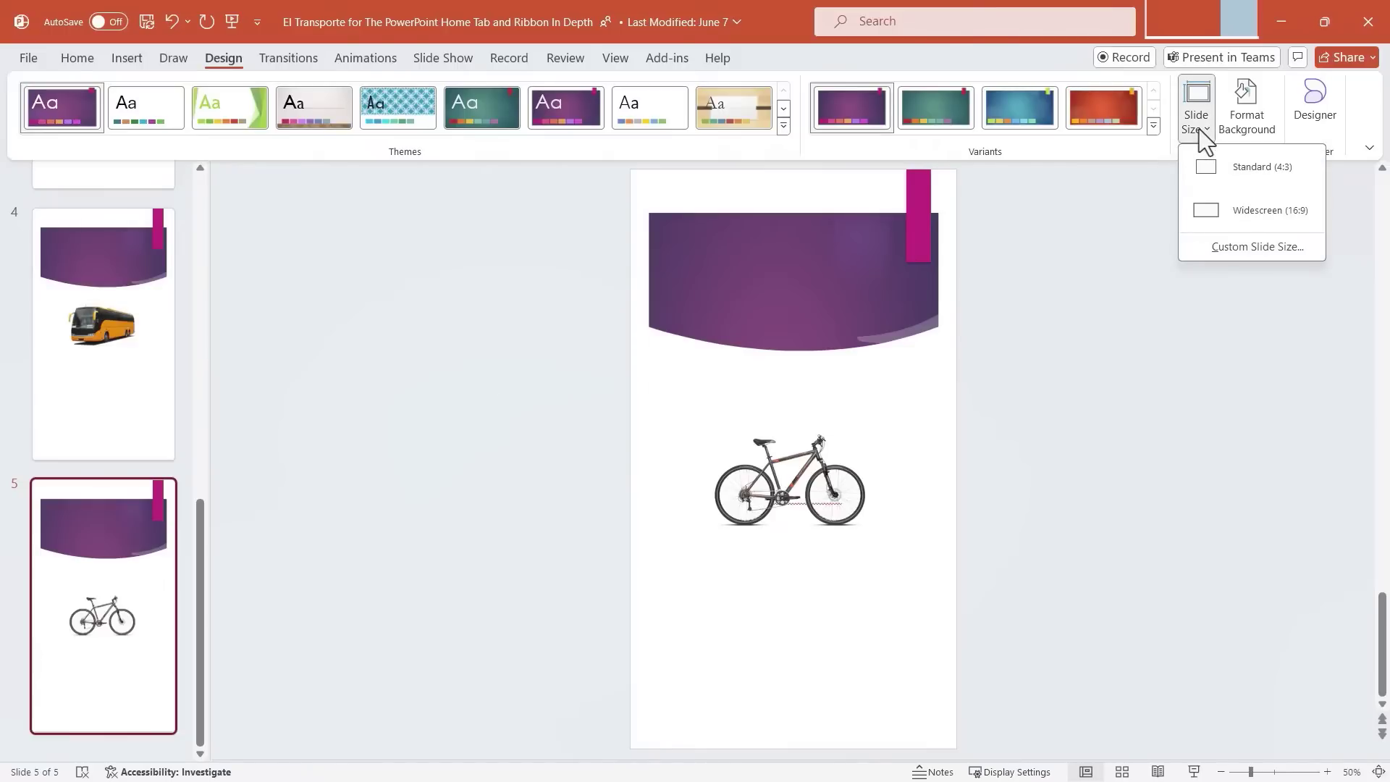
click(1256, 248)
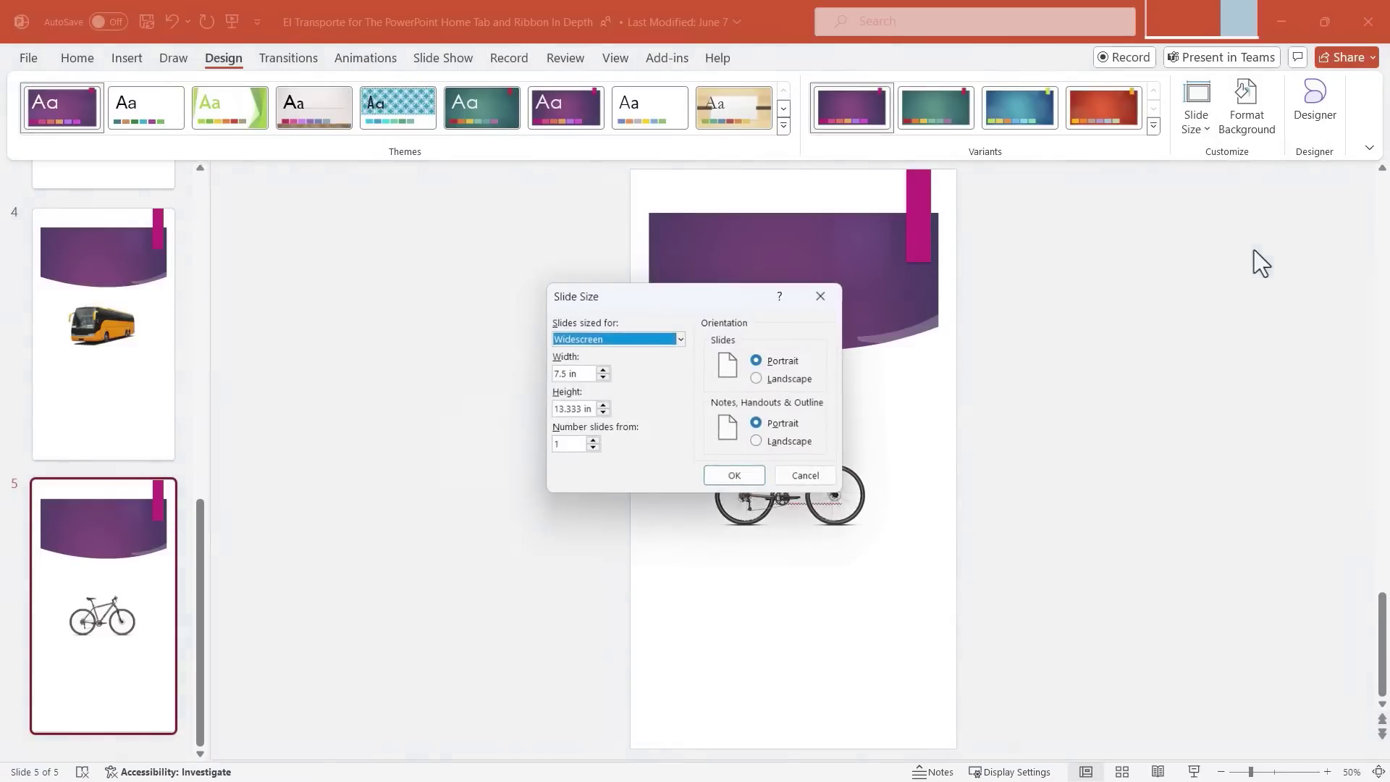
click(808, 474)
click(1197, 127)
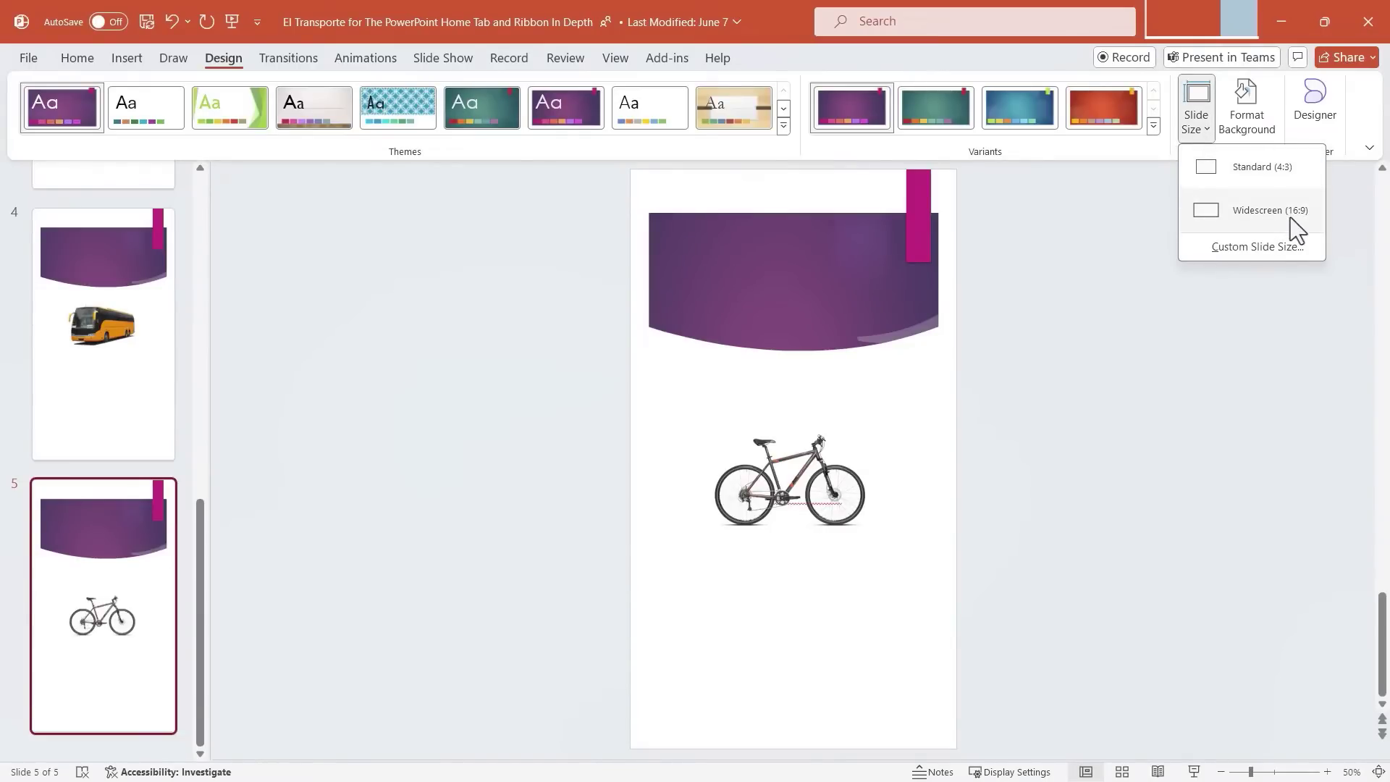
click(1282, 219)
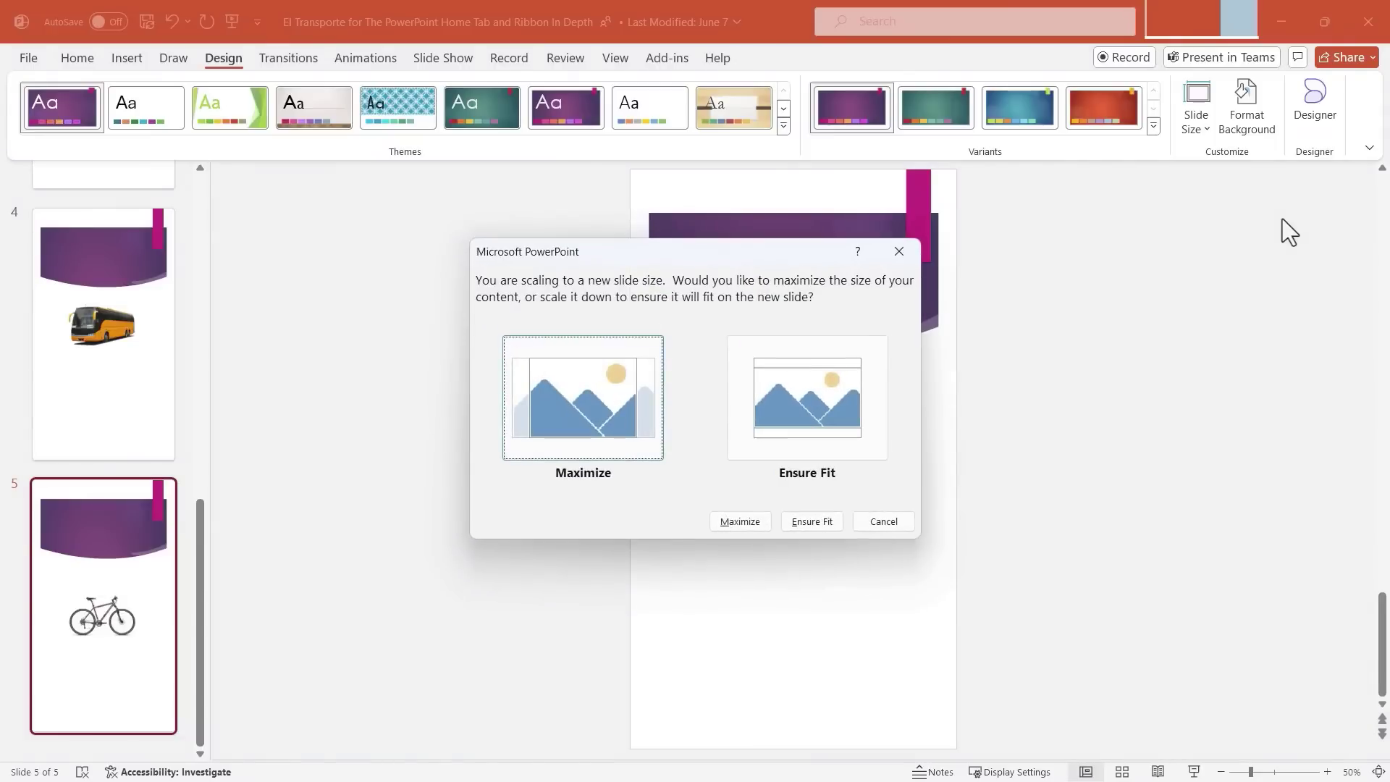
click(865, 402)
click(1197, 115)
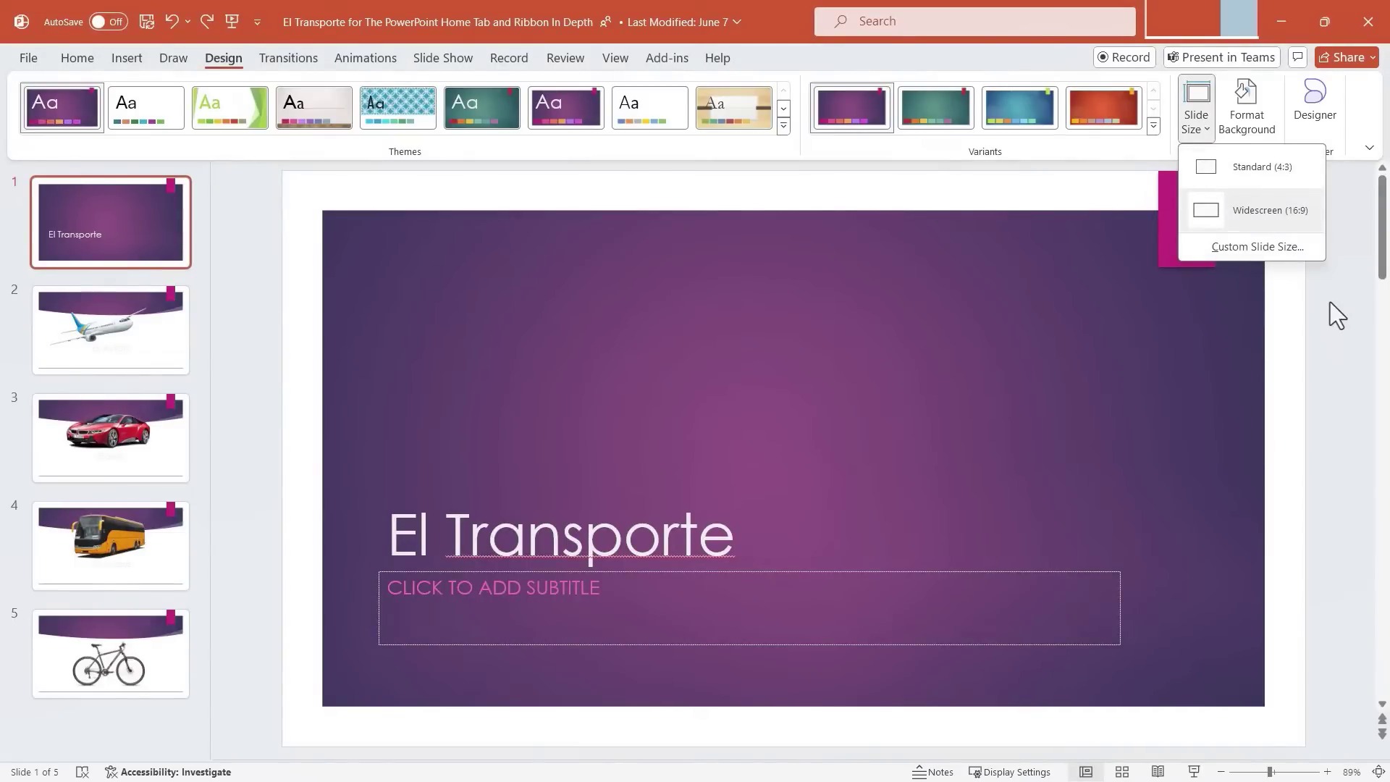
click(114, 524)
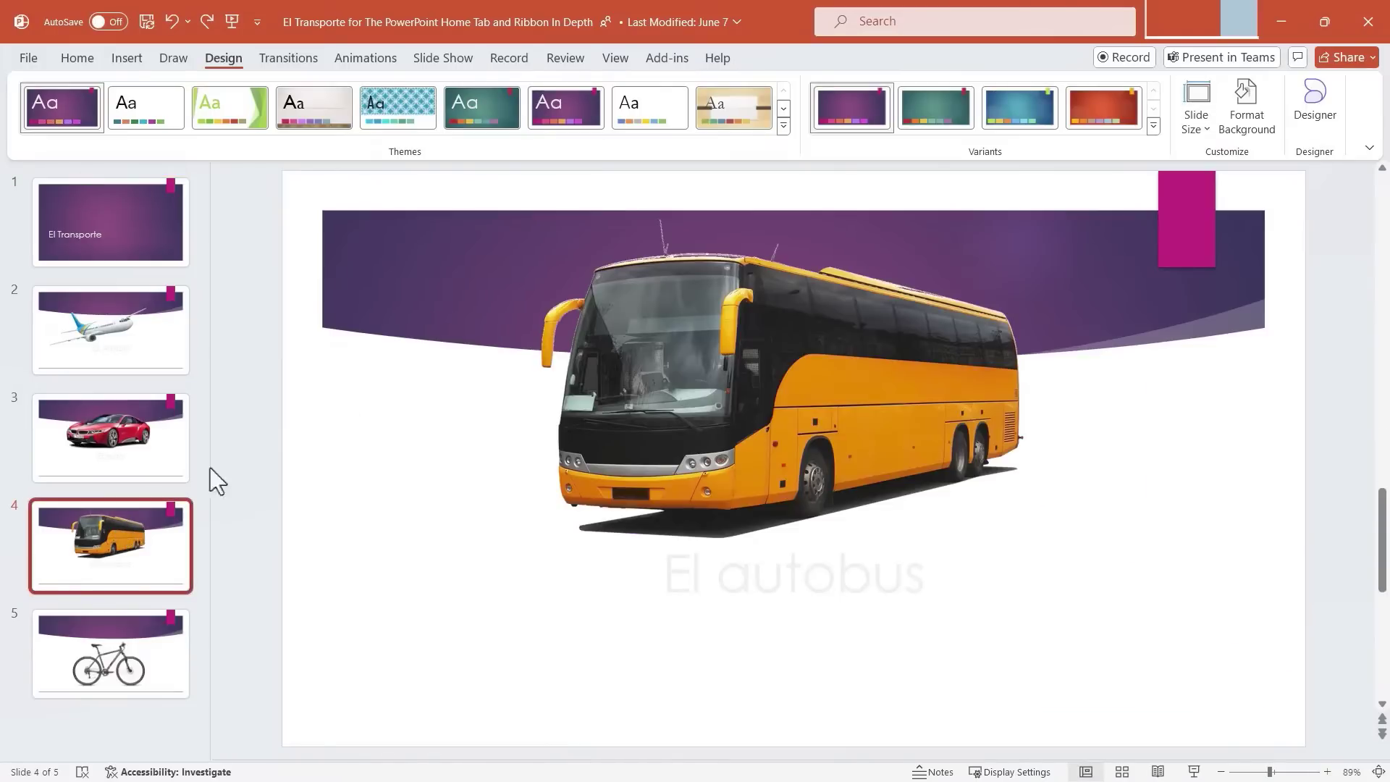
Give the bus slide an orange solid-fill background and apply it to all slides
click(1259, 131)
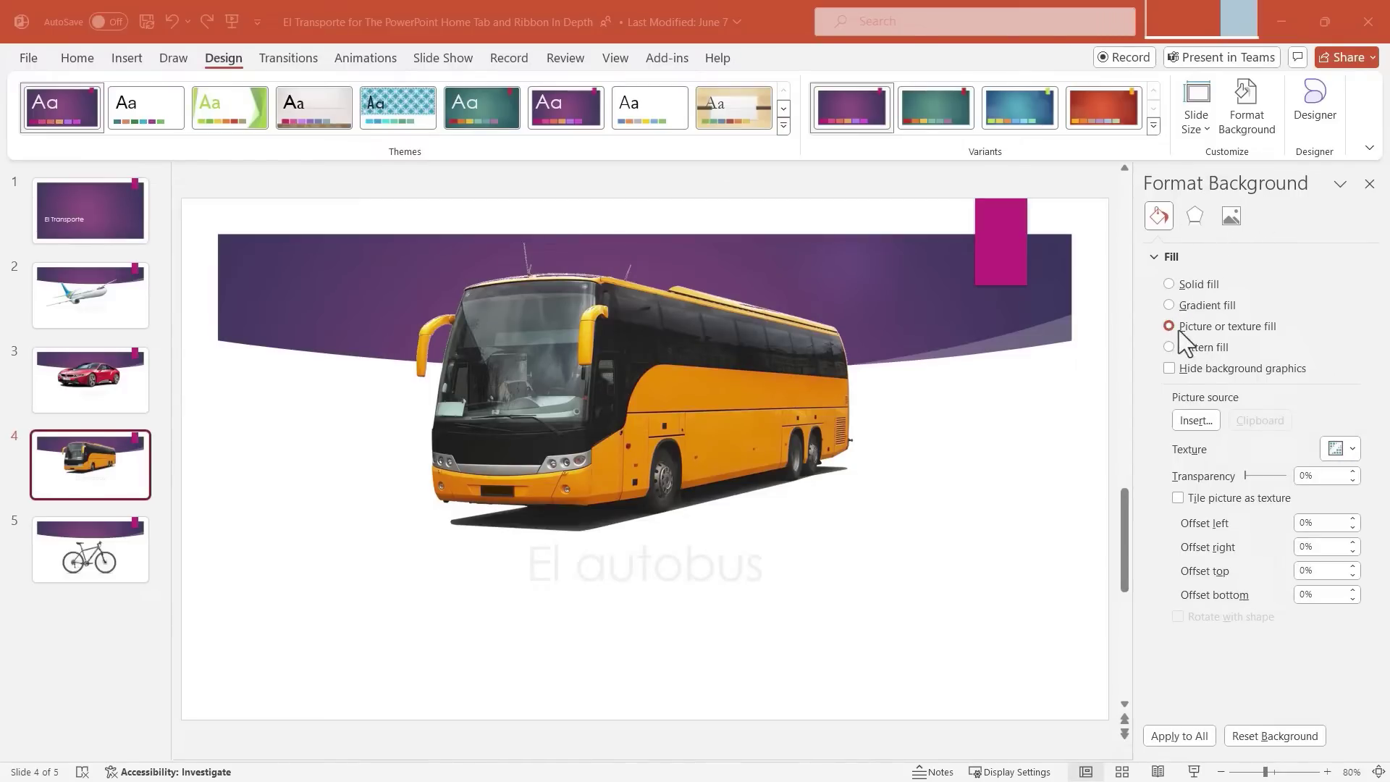
click(1168, 285)
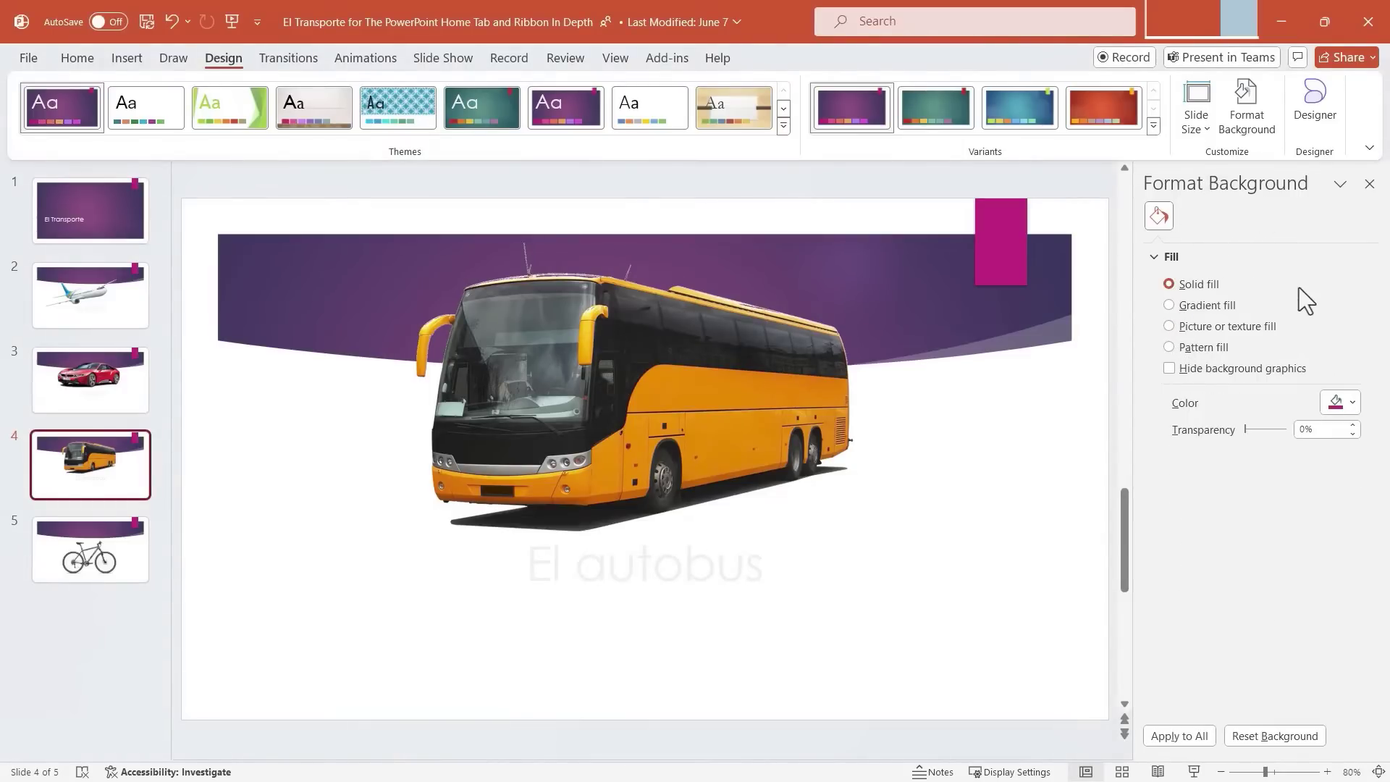
click(1339, 399)
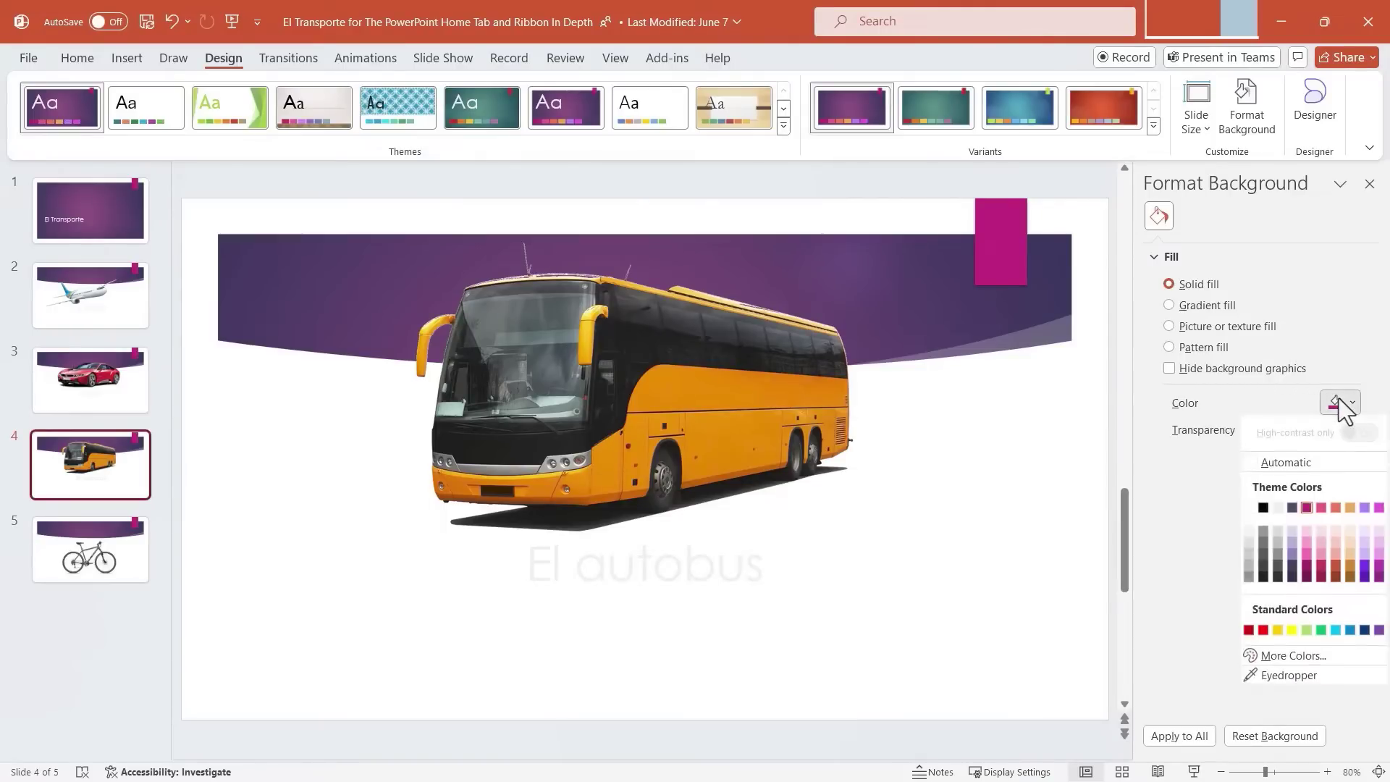
click(1349, 508)
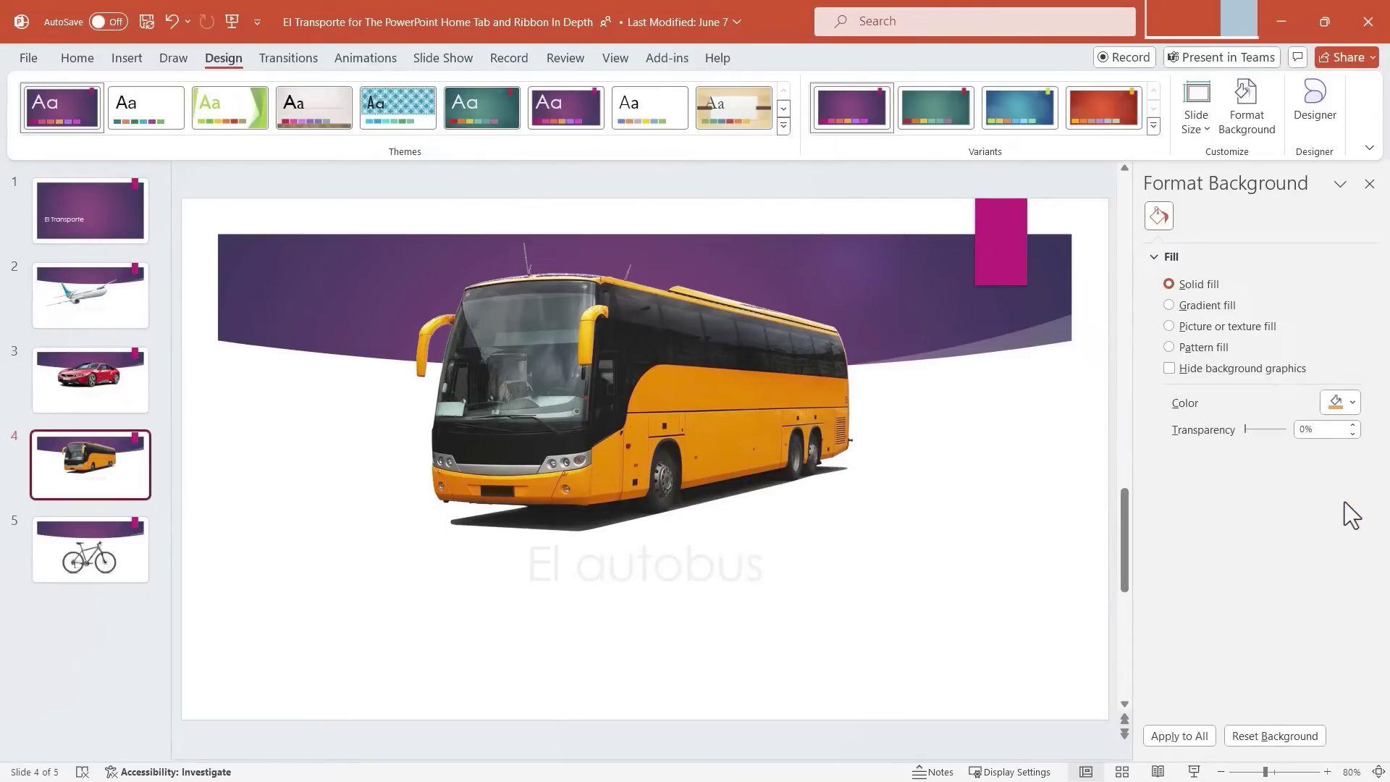
click(1194, 739)
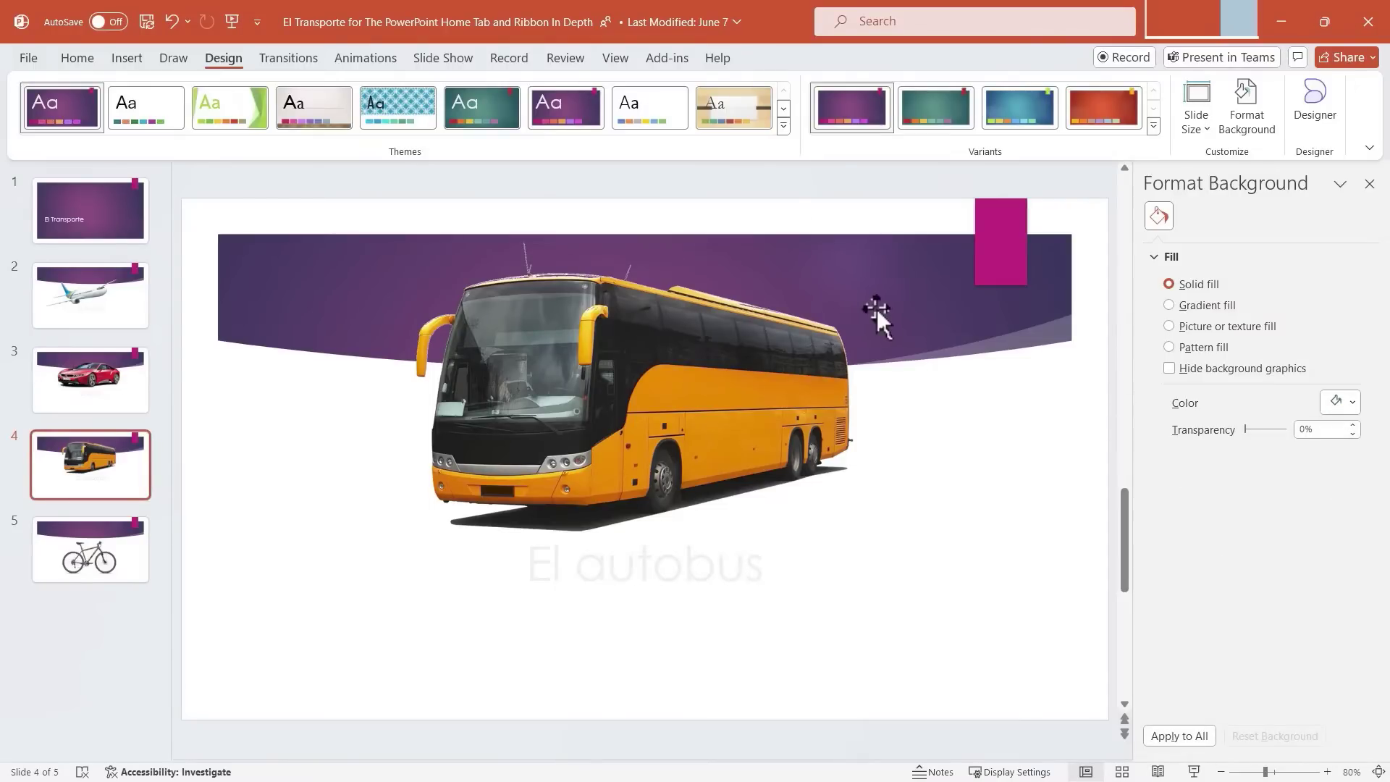
Hide the background graphics and change the solid fill to light lavender
click(1169, 369)
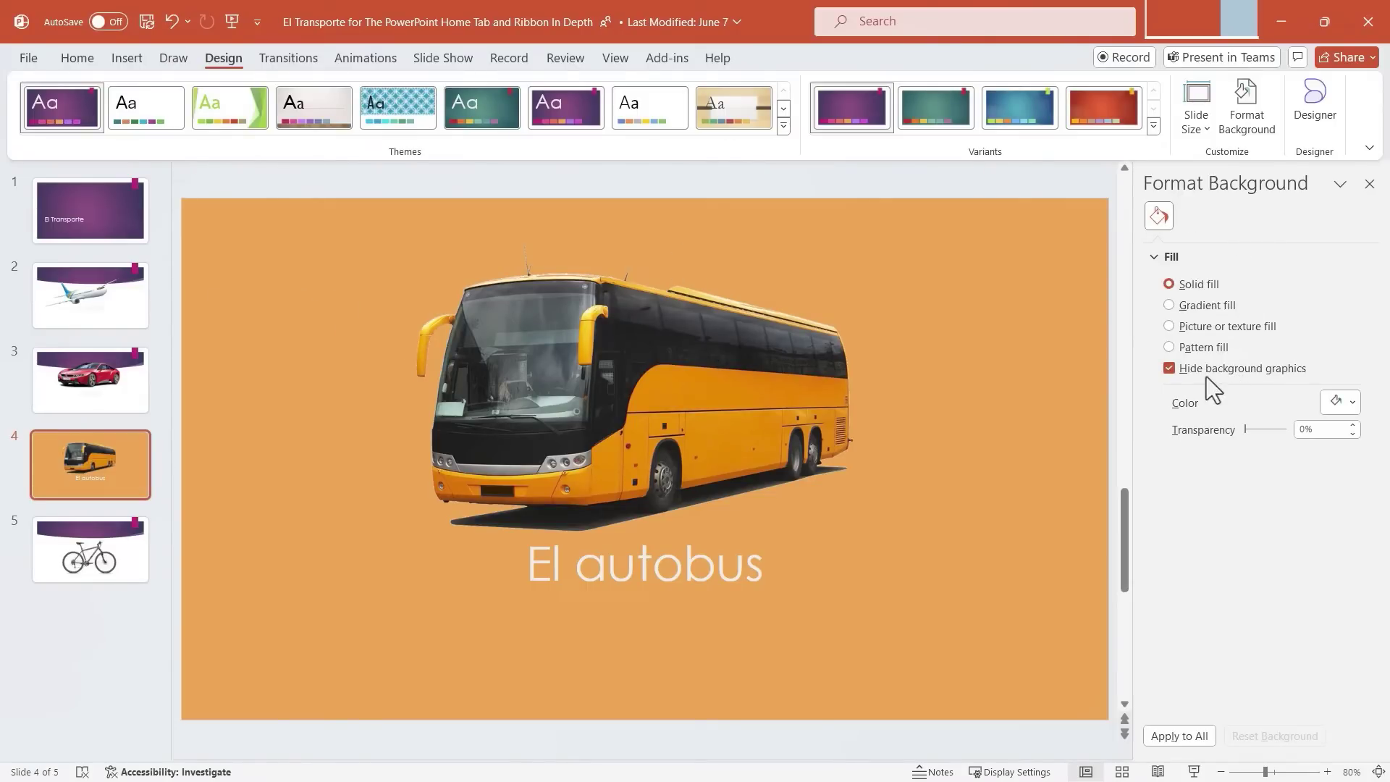
click(1332, 401)
click(1286, 542)
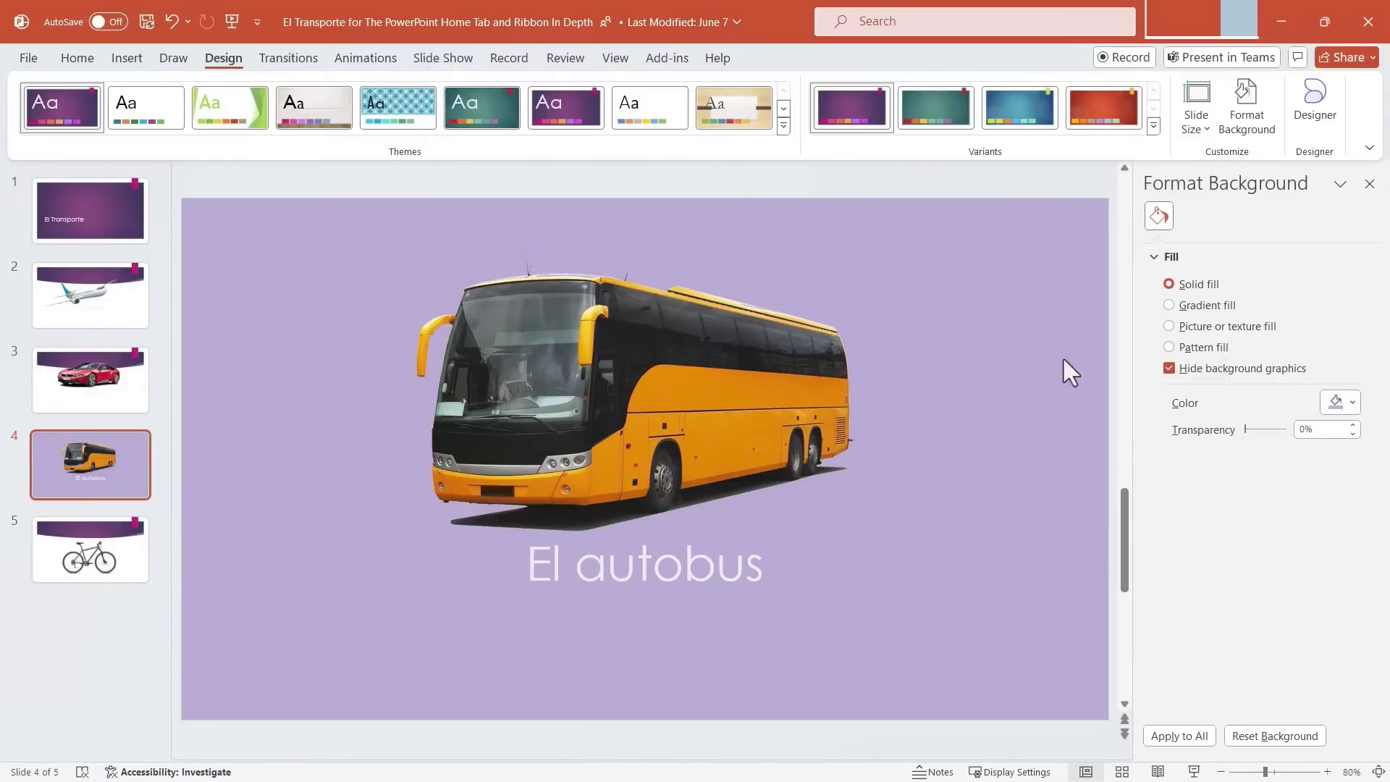
Apply a pink gradient background with its 61% stop moved to 40% to all slides, graphics hidden
click(1168, 368)
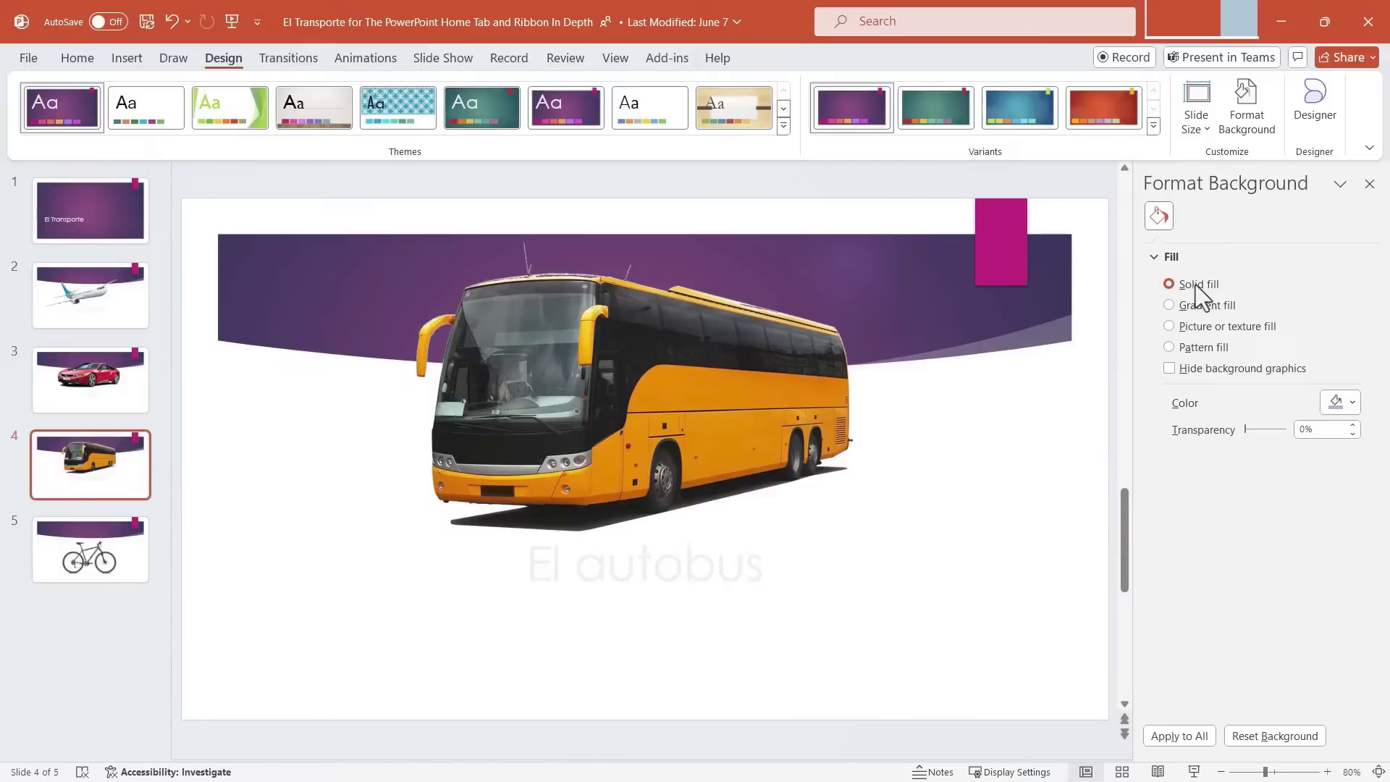
click(1213, 306)
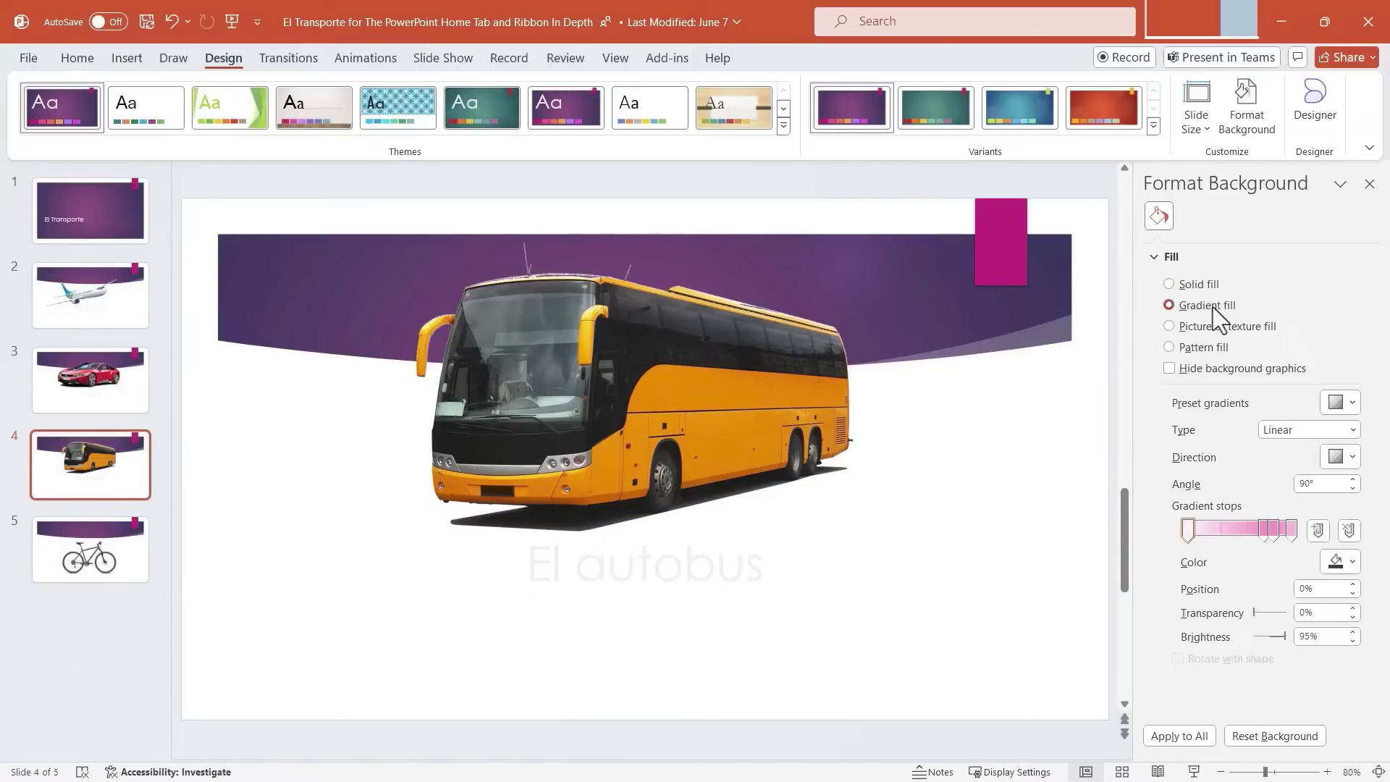
click(1258, 528)
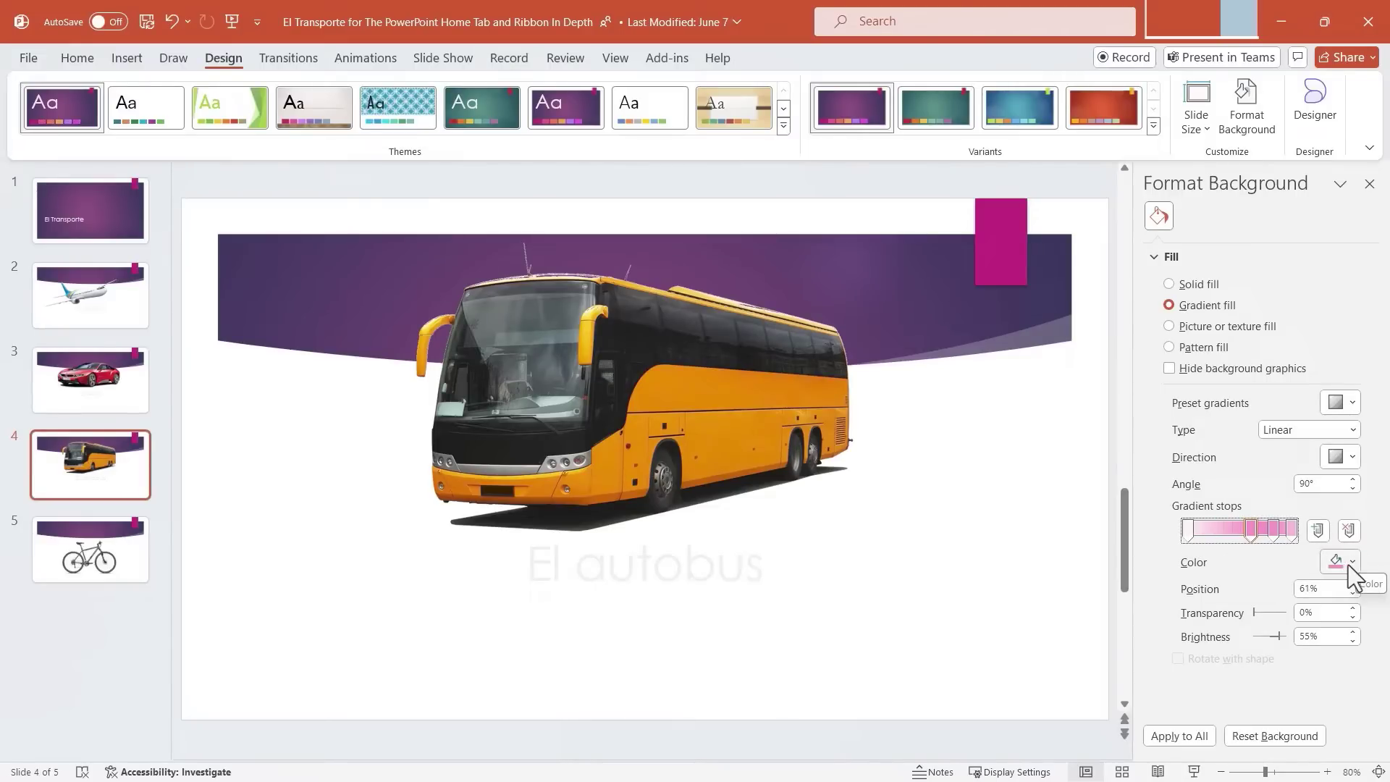
mouse_move(1252, 531)
mouse_down()
mouse_move(1218, 532)
mouse_move(1262, 534)
mouse_up()
click(1291, 529)
click(1187, 737)
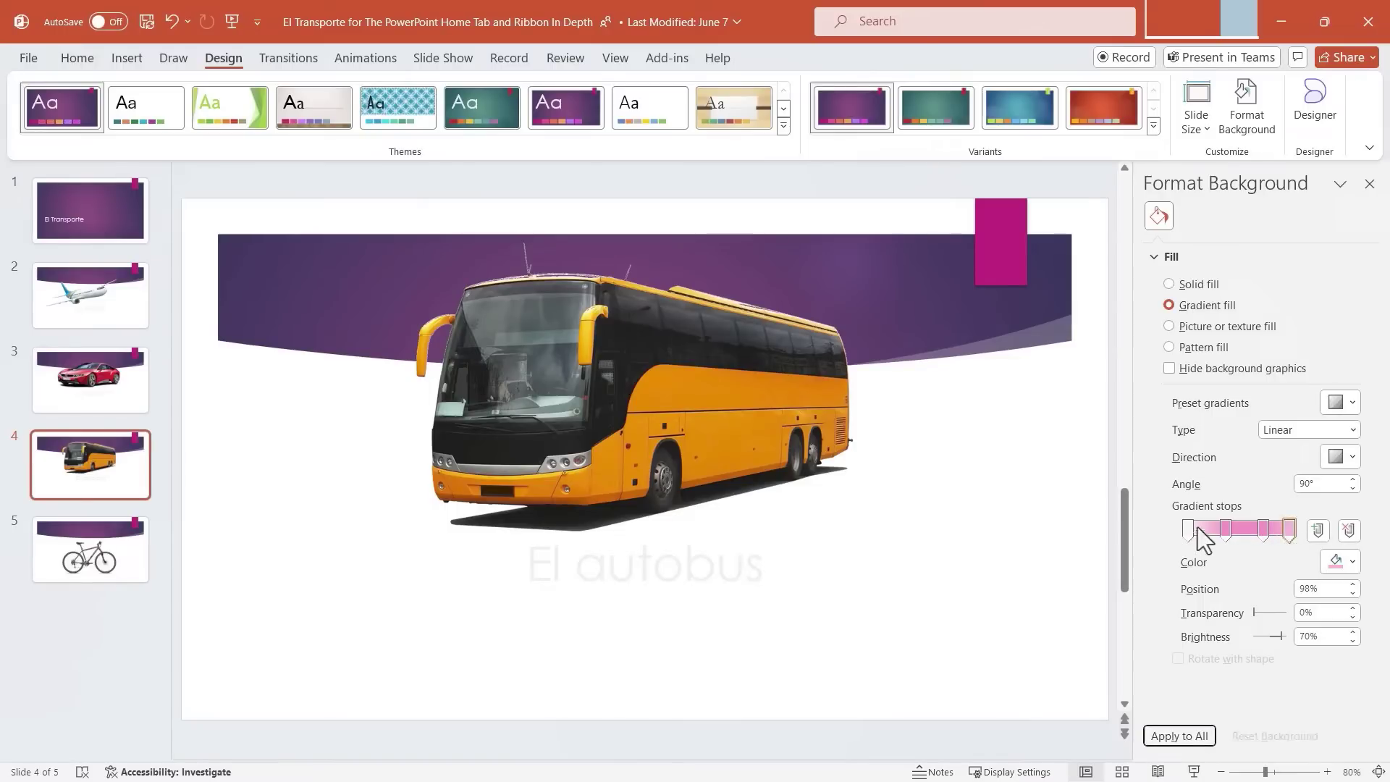
click(1170, 369)
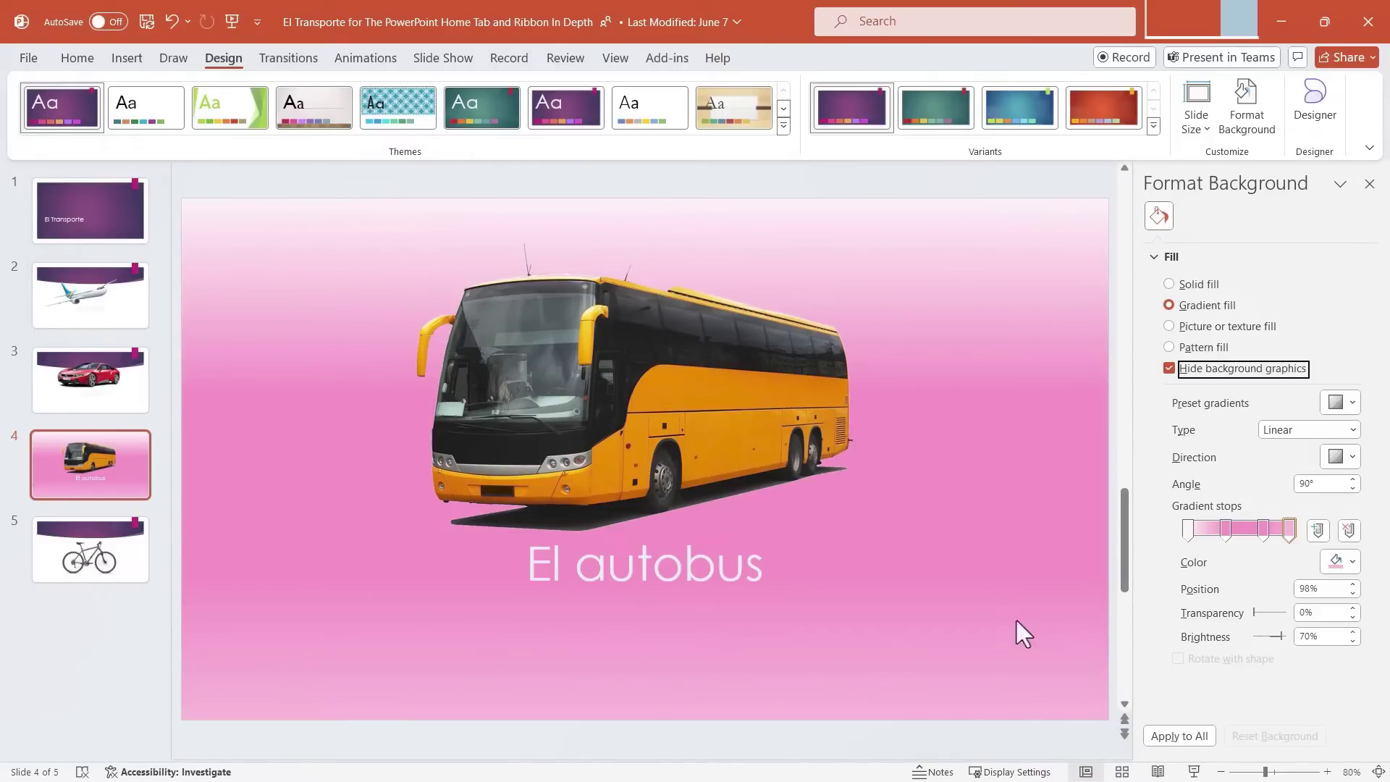
Fill the bus slide background with the Granite texture at 32% transparency
click(1169, 326)
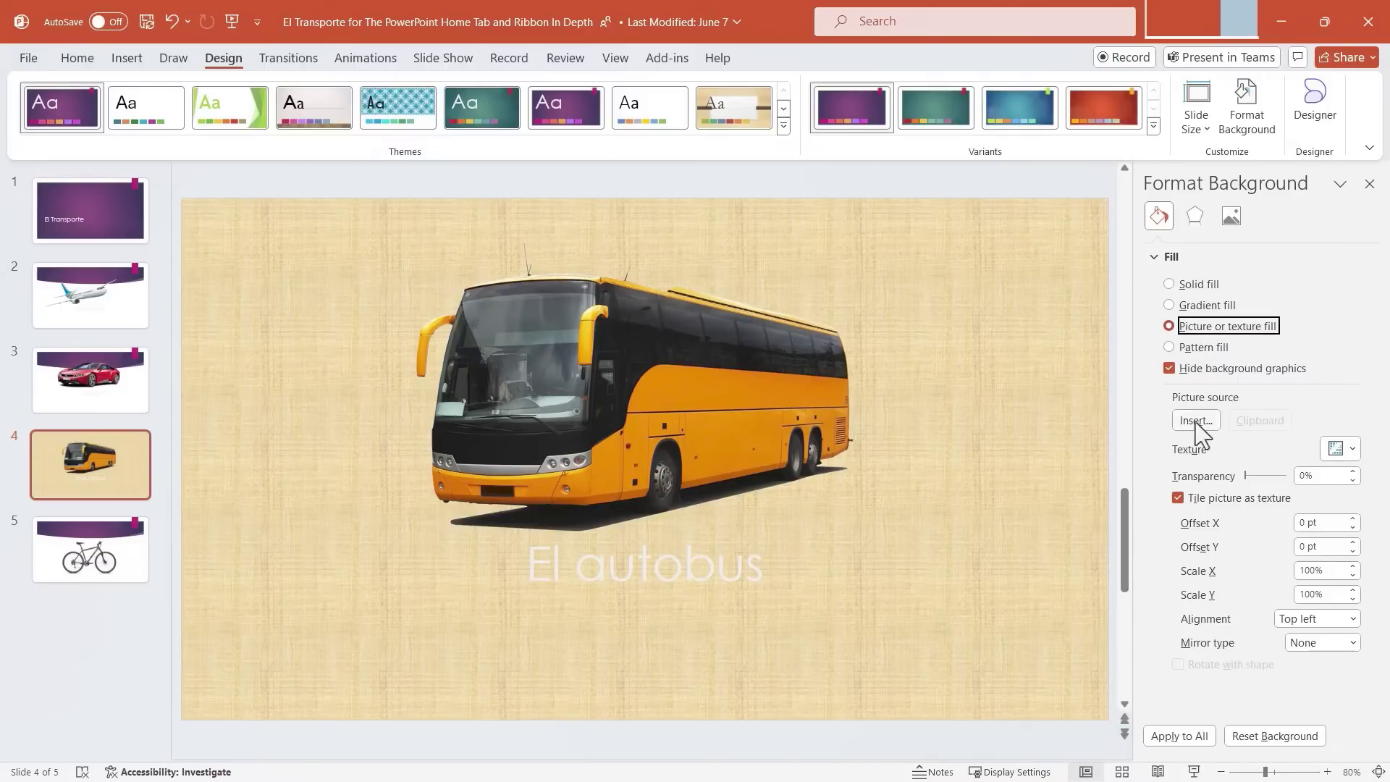
click(1347, 450)
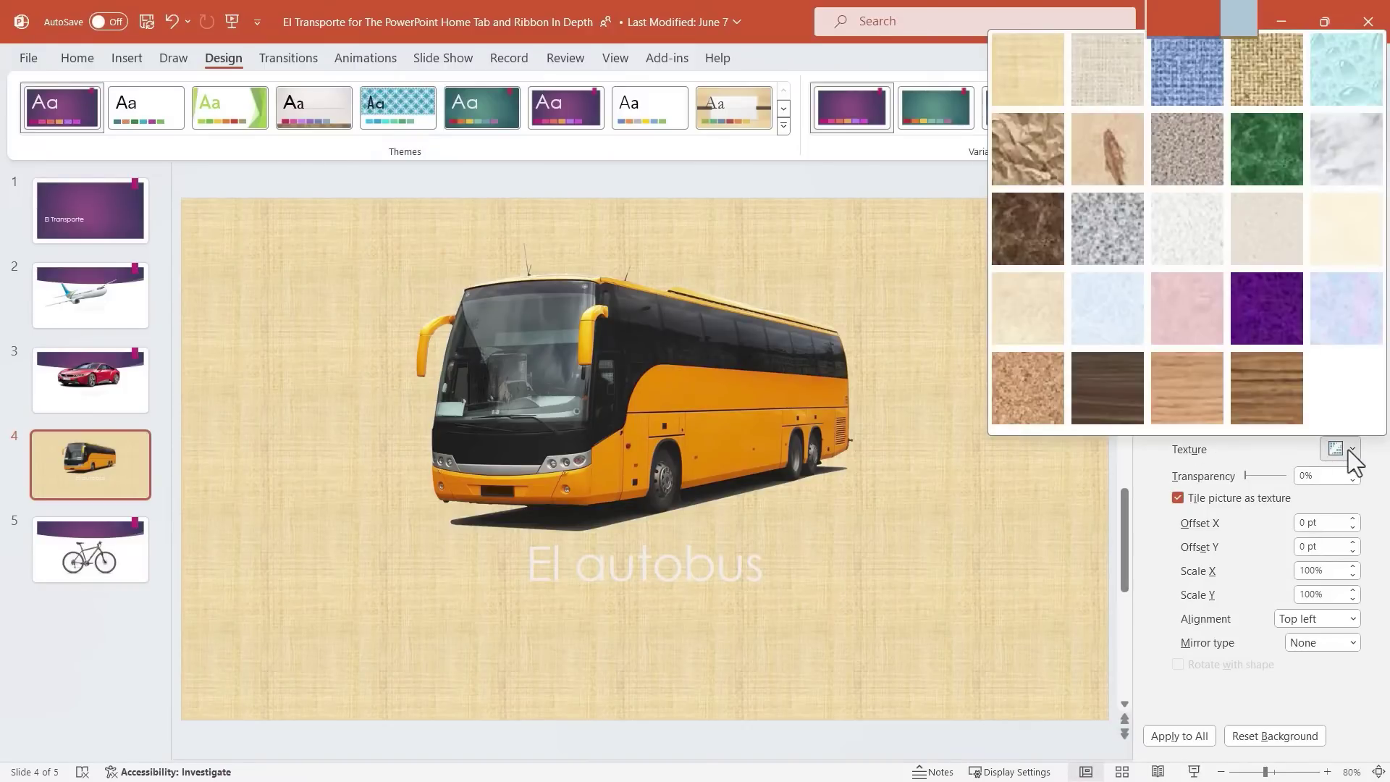
click(1118, 230)
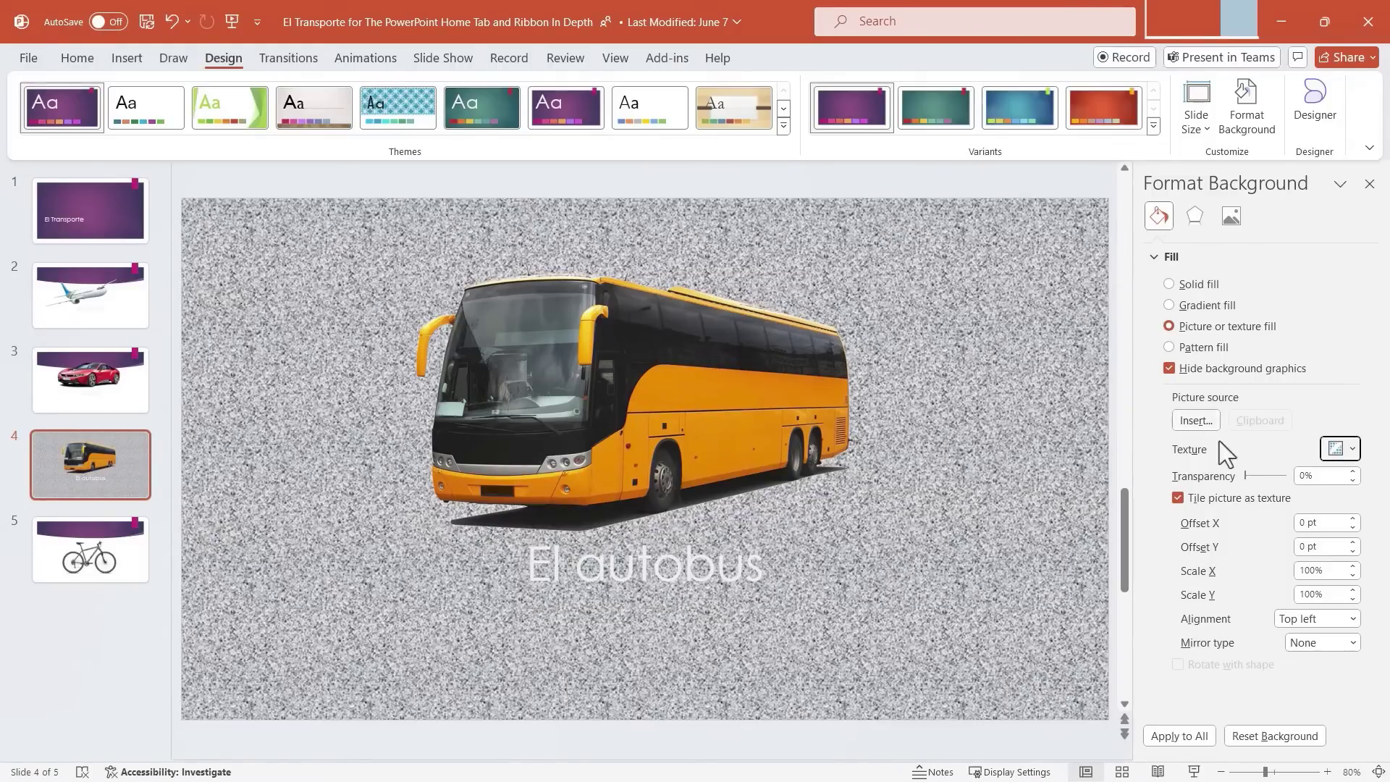
mouse_move(1248, 473)
mouse_down()
mouse_move(1280, 475)
mouse_move(1258, 475)
mouse_up()
Set the texture's X offset to 4 pt and mirror it horizontally
click(1352, 518)
click(1352, 519)
click(1352, 519)
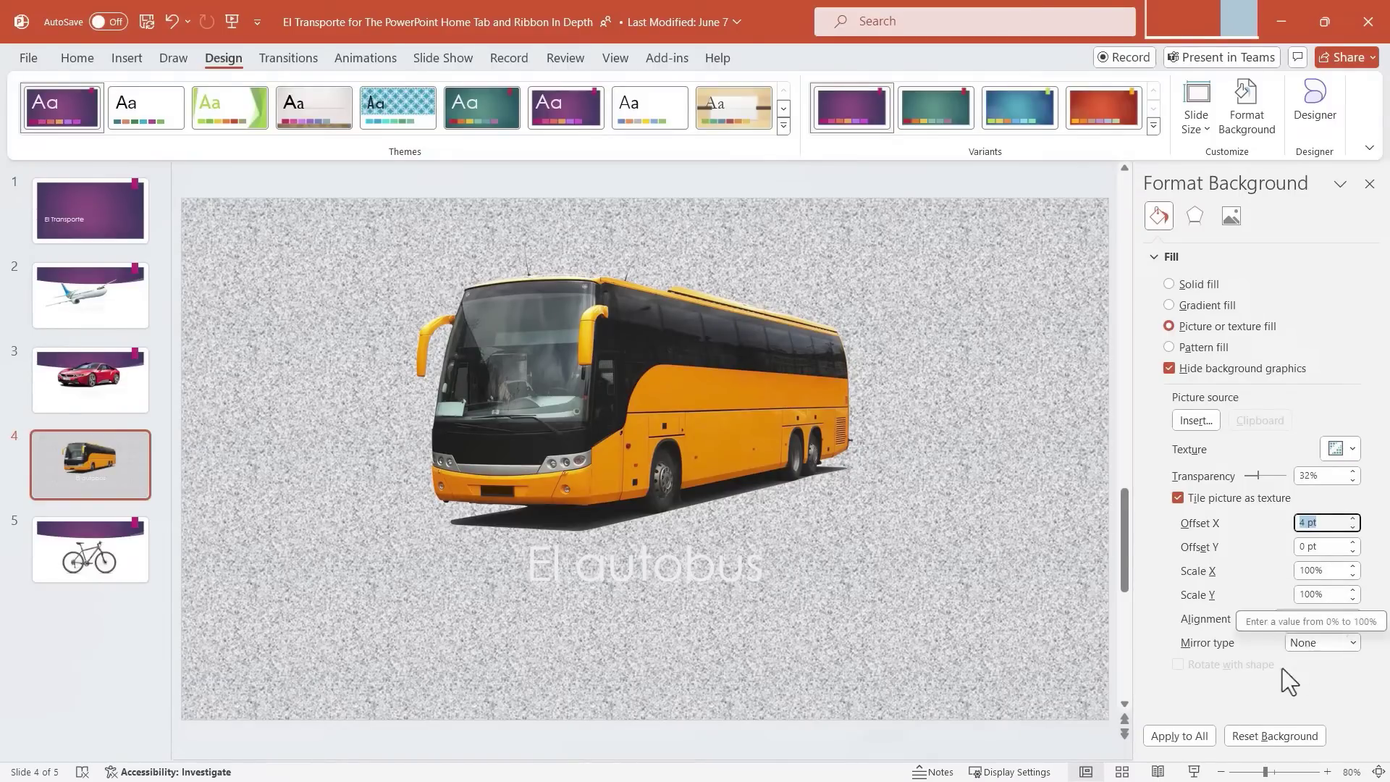
click(1313, 642)
click(1317, 684)
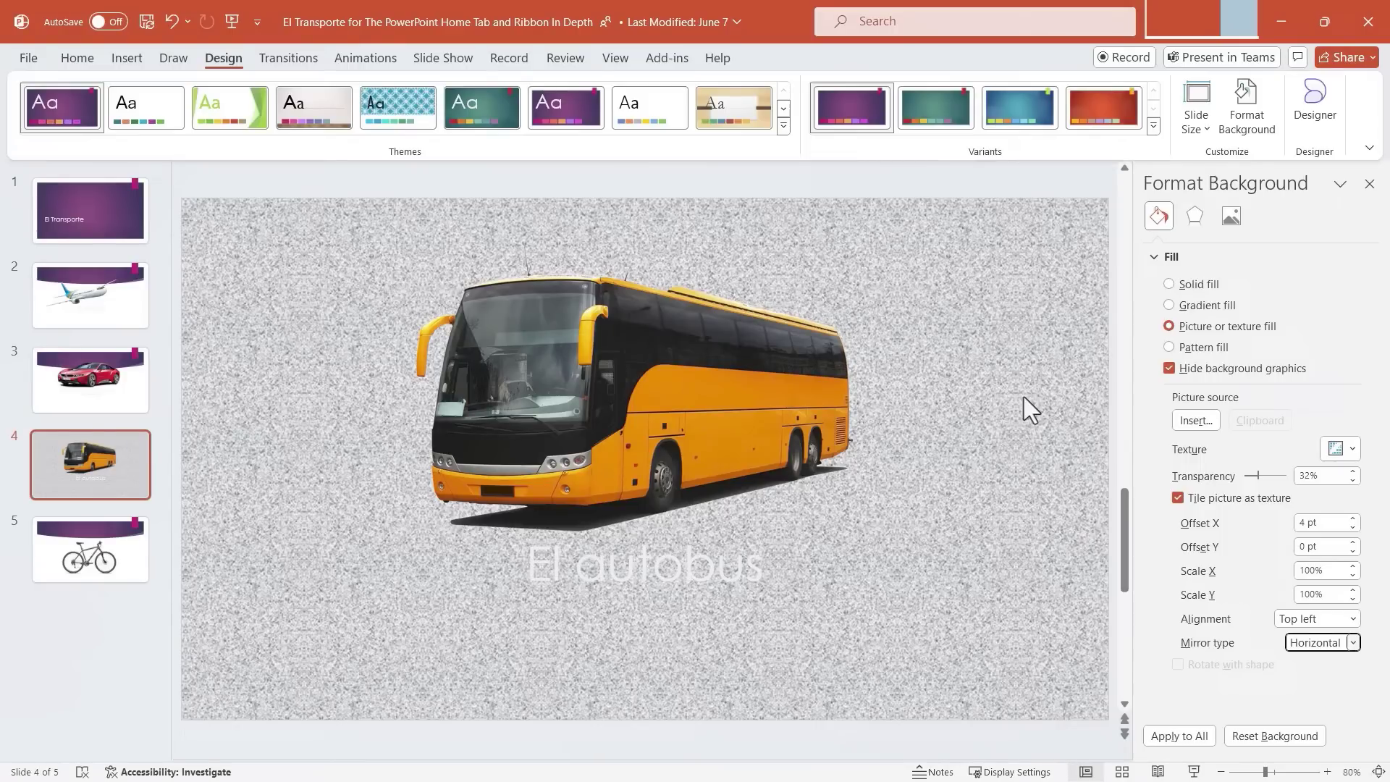
Switch the bus slide background to a pattern fill and try stripe, brick, dot, grid, zigzag and diamond patterns
click(1184, 349)
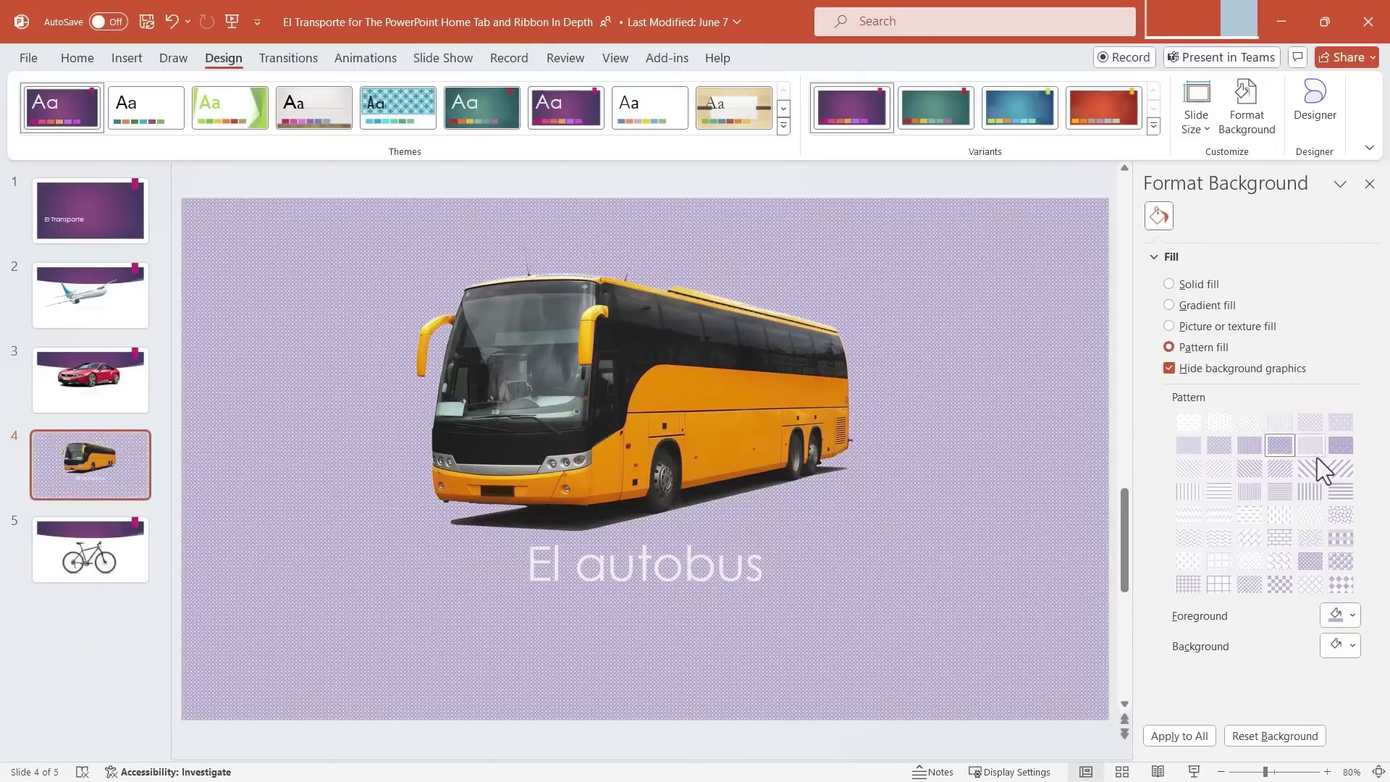
click(1312, 498)
click(1280, 537)
click(1250, 561)
click(1216, 579)
click(1220, 537)
click(1189, 561)
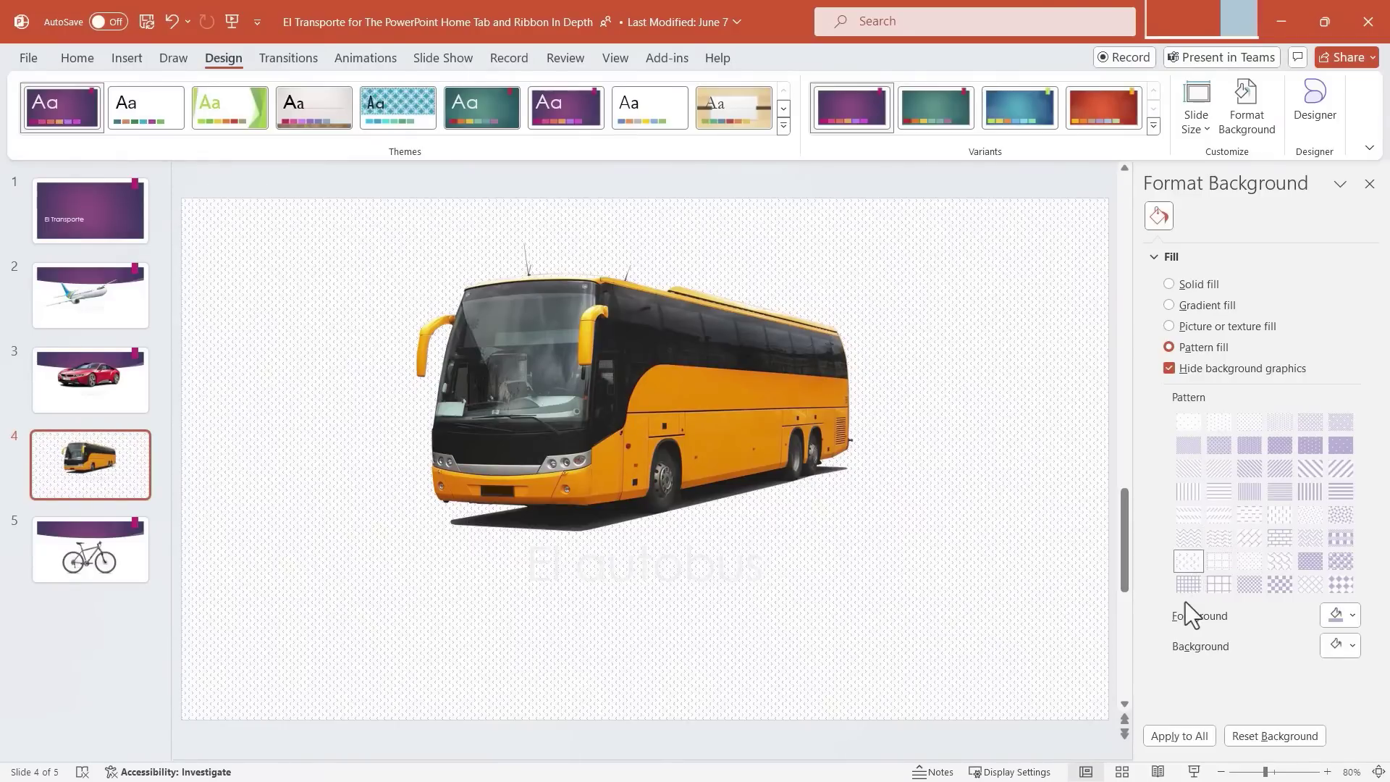
click(1189, 585)
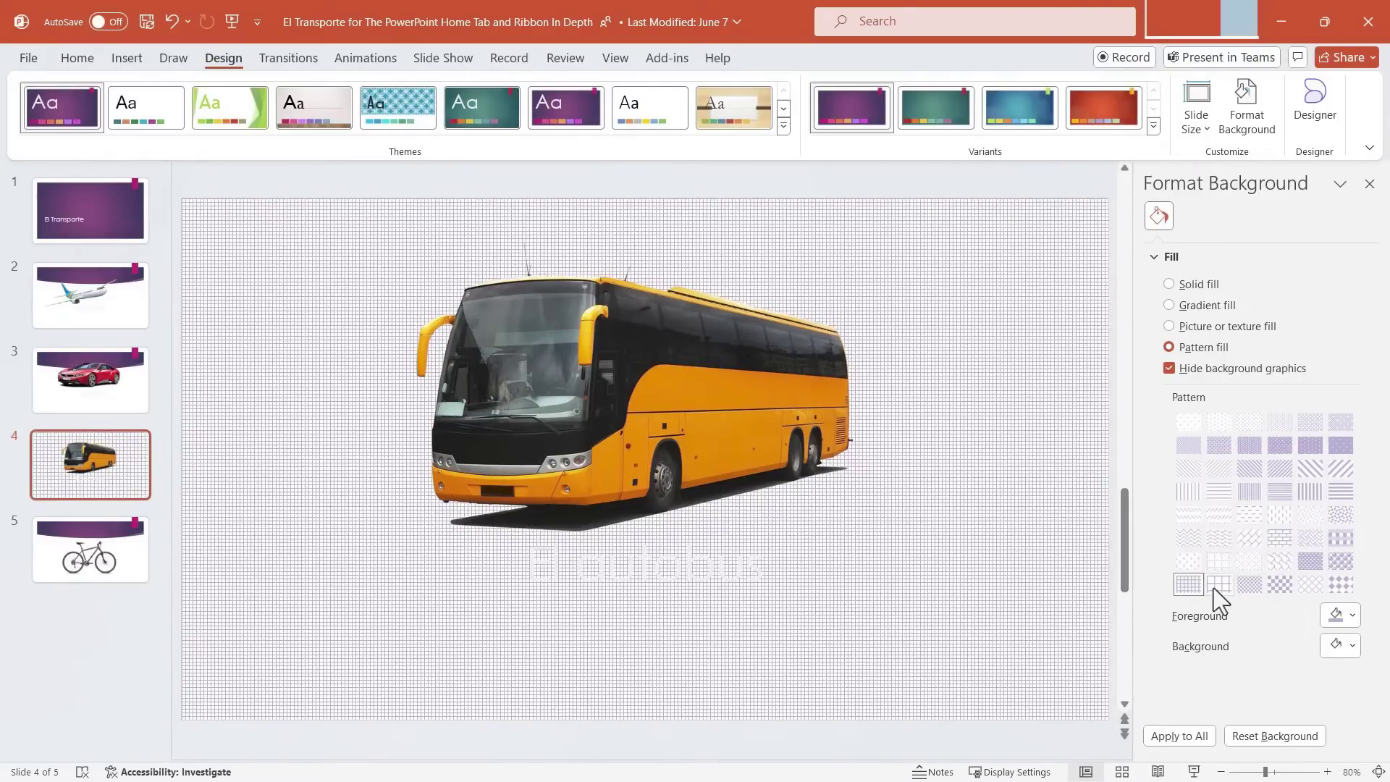
Try more diagonal, dotted, horizontal-line and diamond patterns, ending on a fine purple-and-white grid
click(1219, 585)
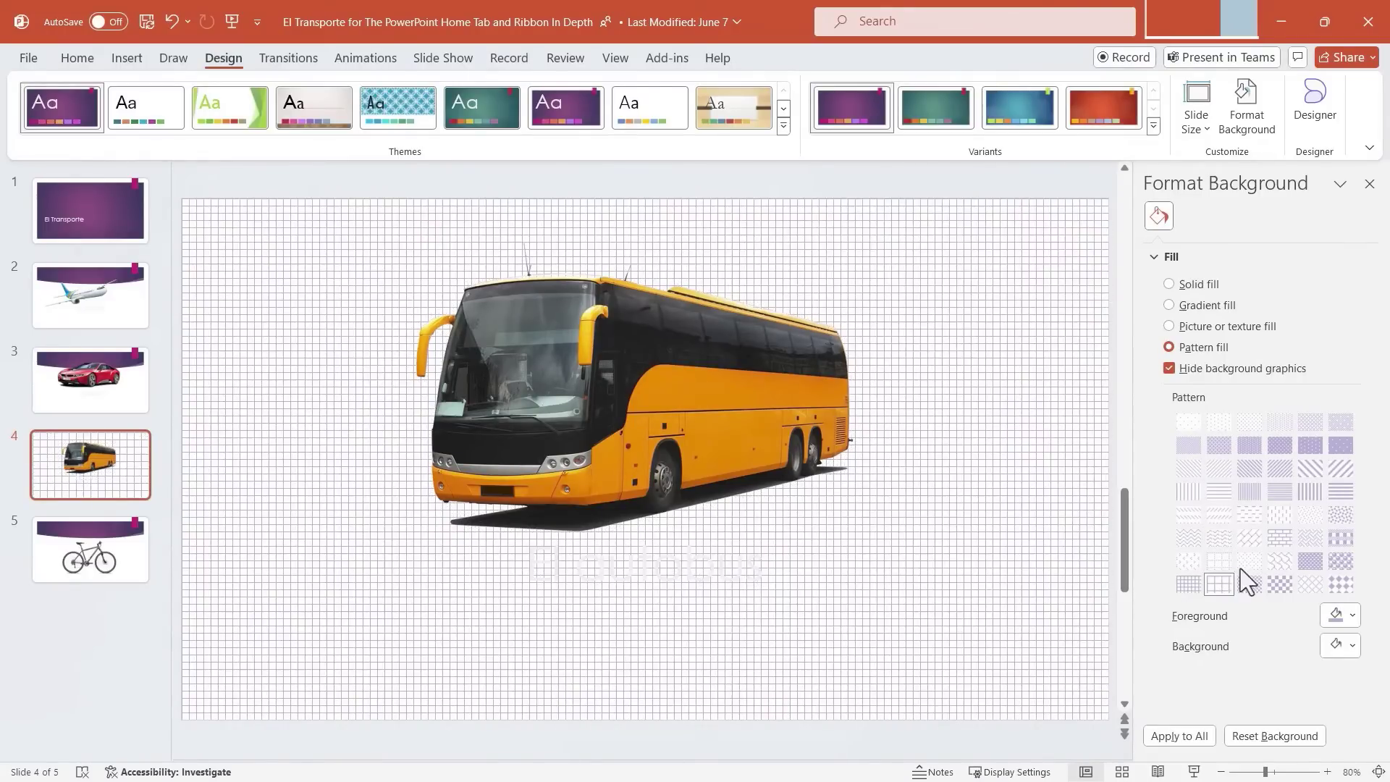
click(1311, 469)
click(1341, 444)
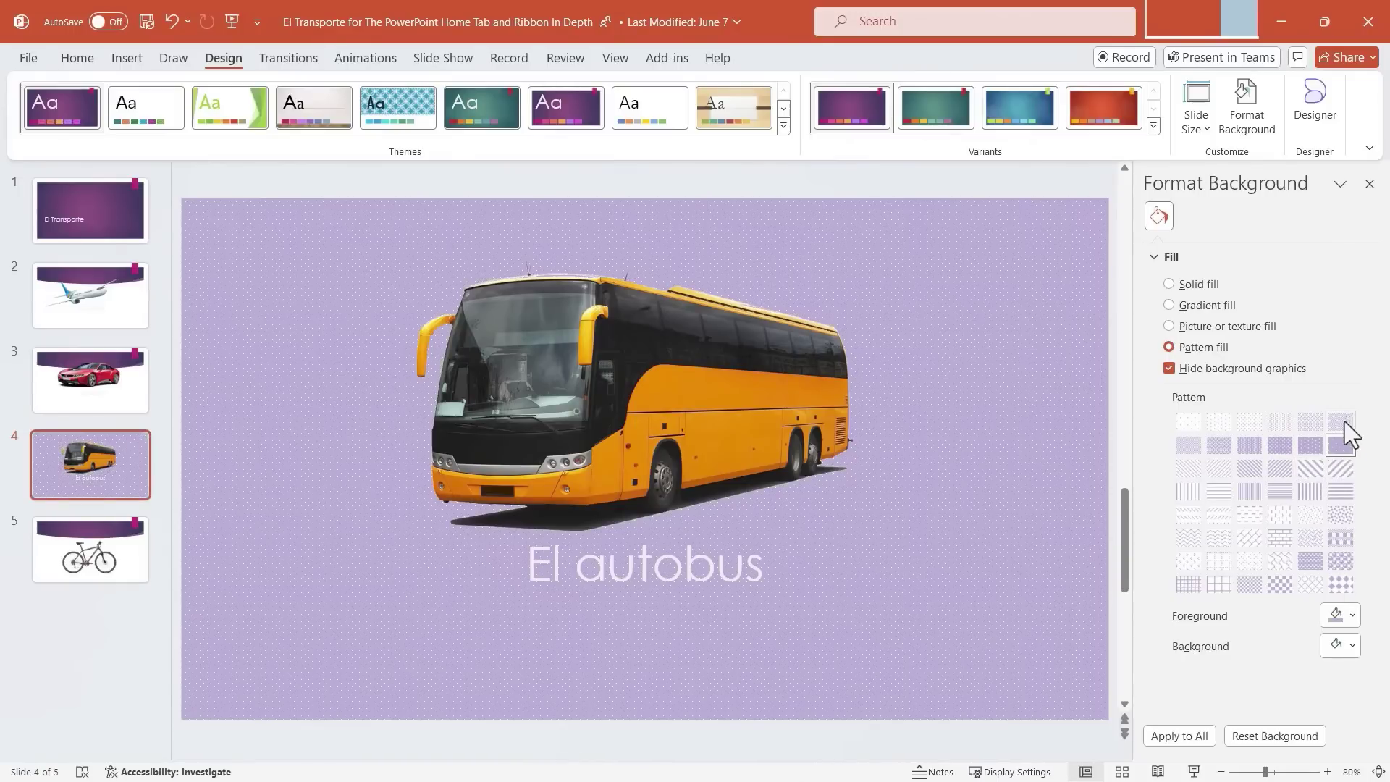
click(1342, 421)
click(1219, 468)
click(1215, 494)
click(1336, 584)
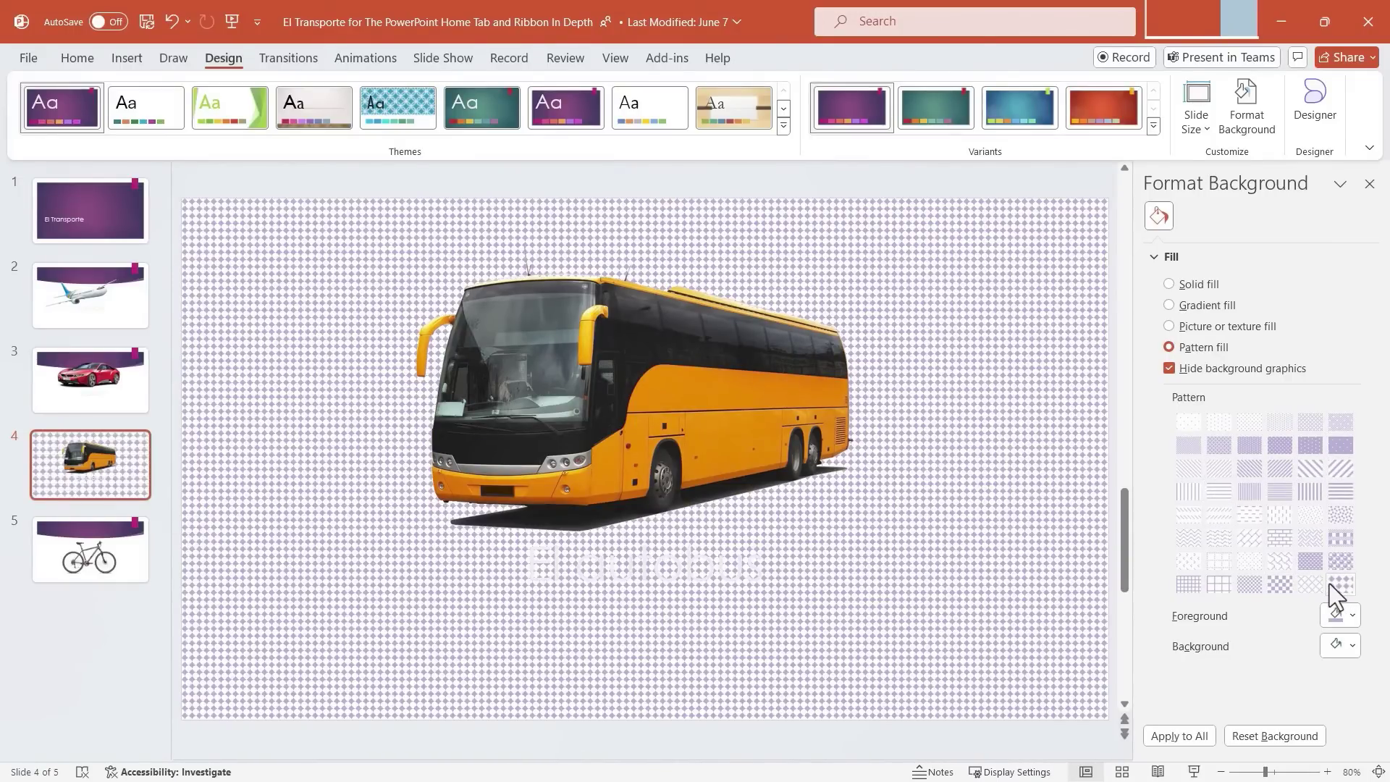
click(1345, 536)
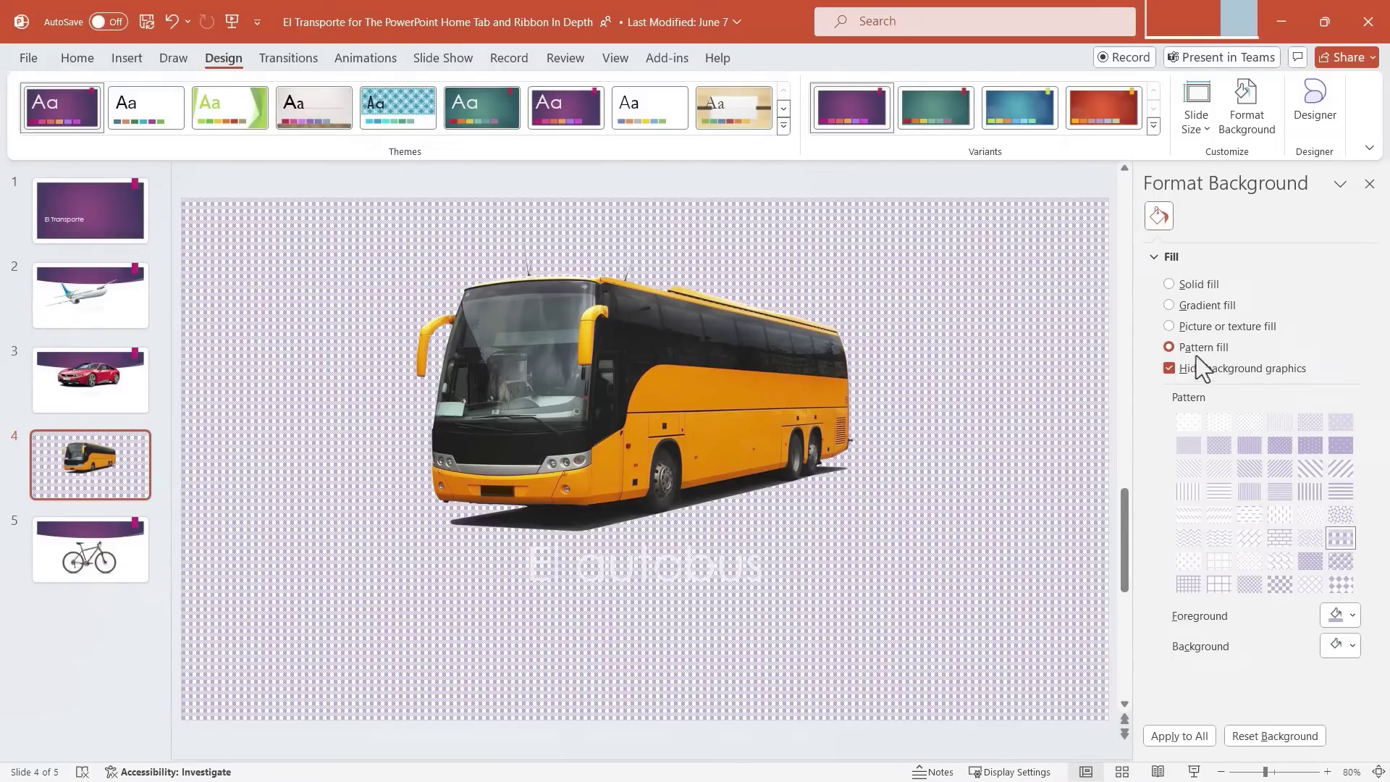
Go back to solid fill, then reset to the default gradient background and show the purple theme graphics again
click(1198, 283)
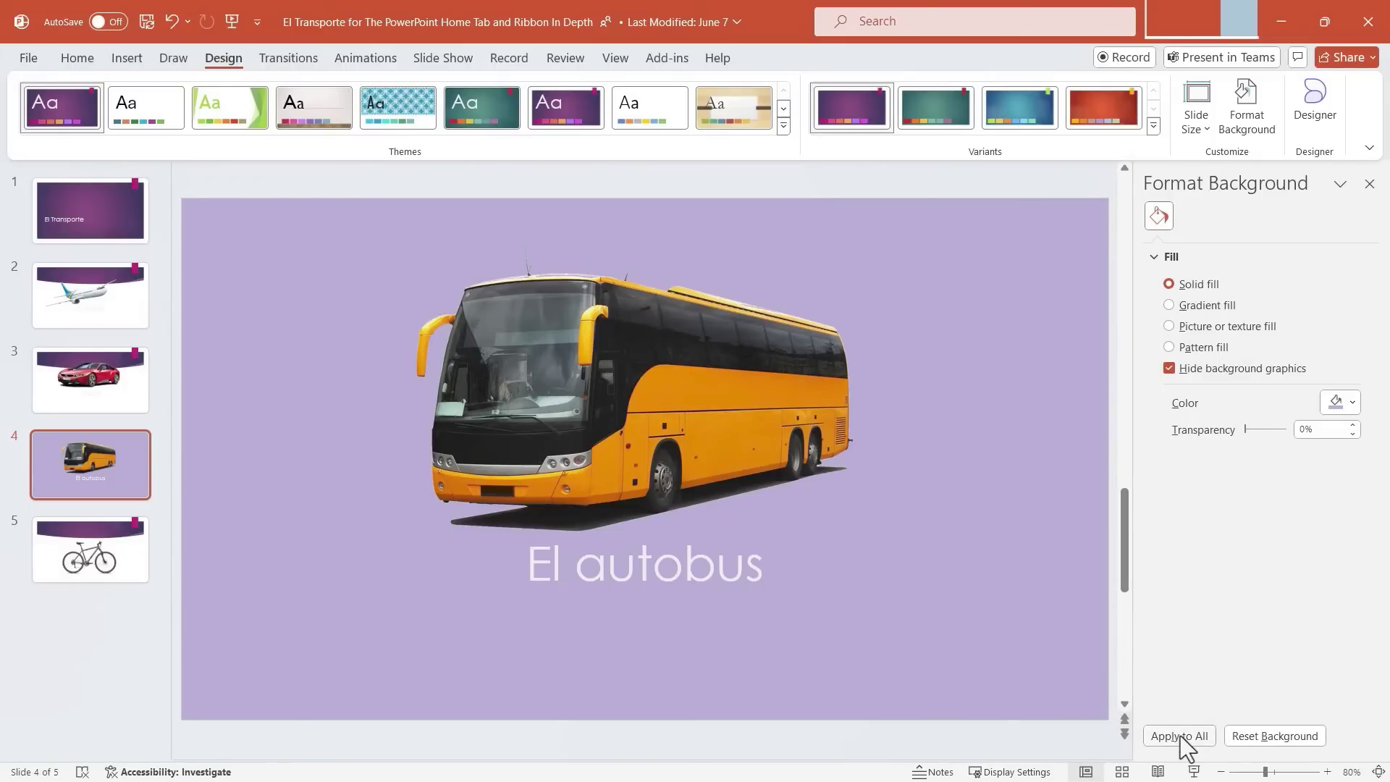
click(1292, 733)
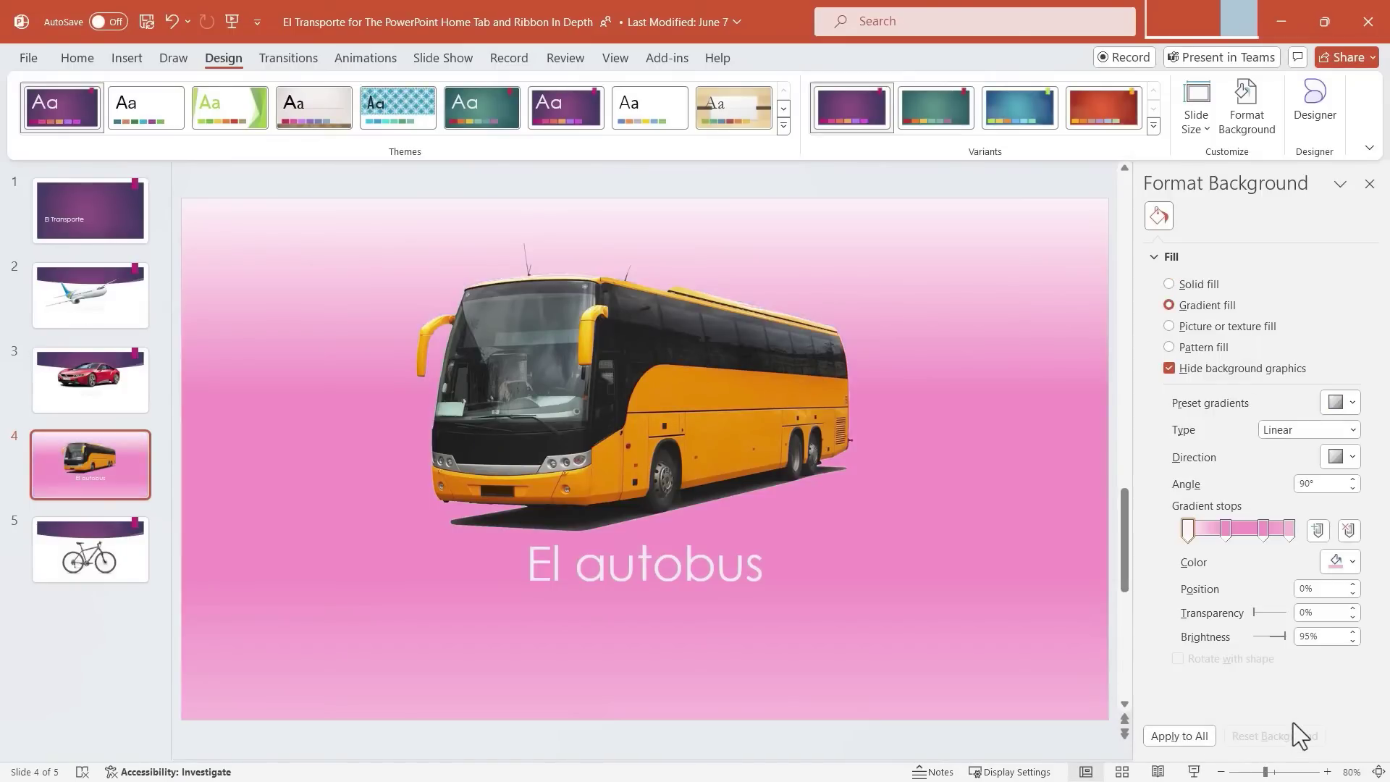
click(1170, 369)
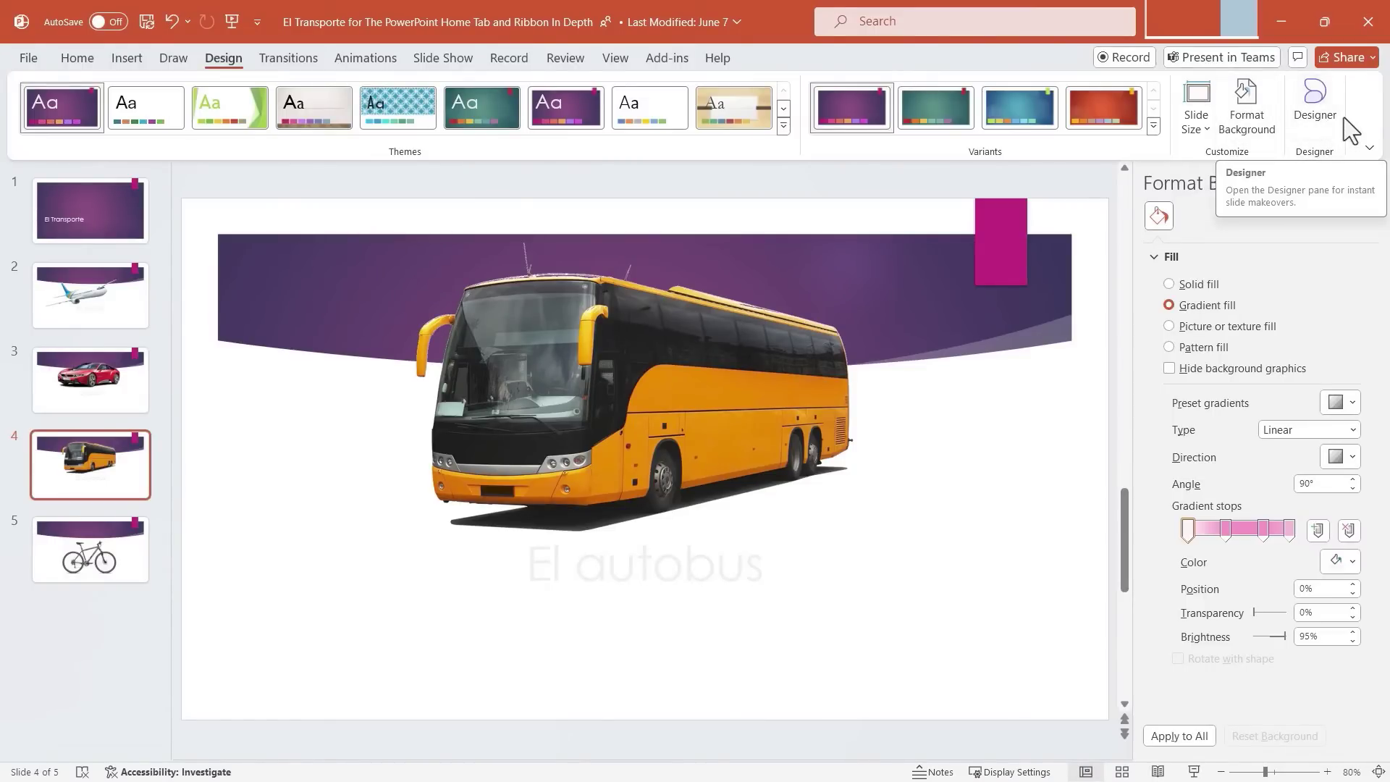
Apply the Designer idea with a faded full-slide bus photo under purple behind the El autobus title
click(1322, 111)
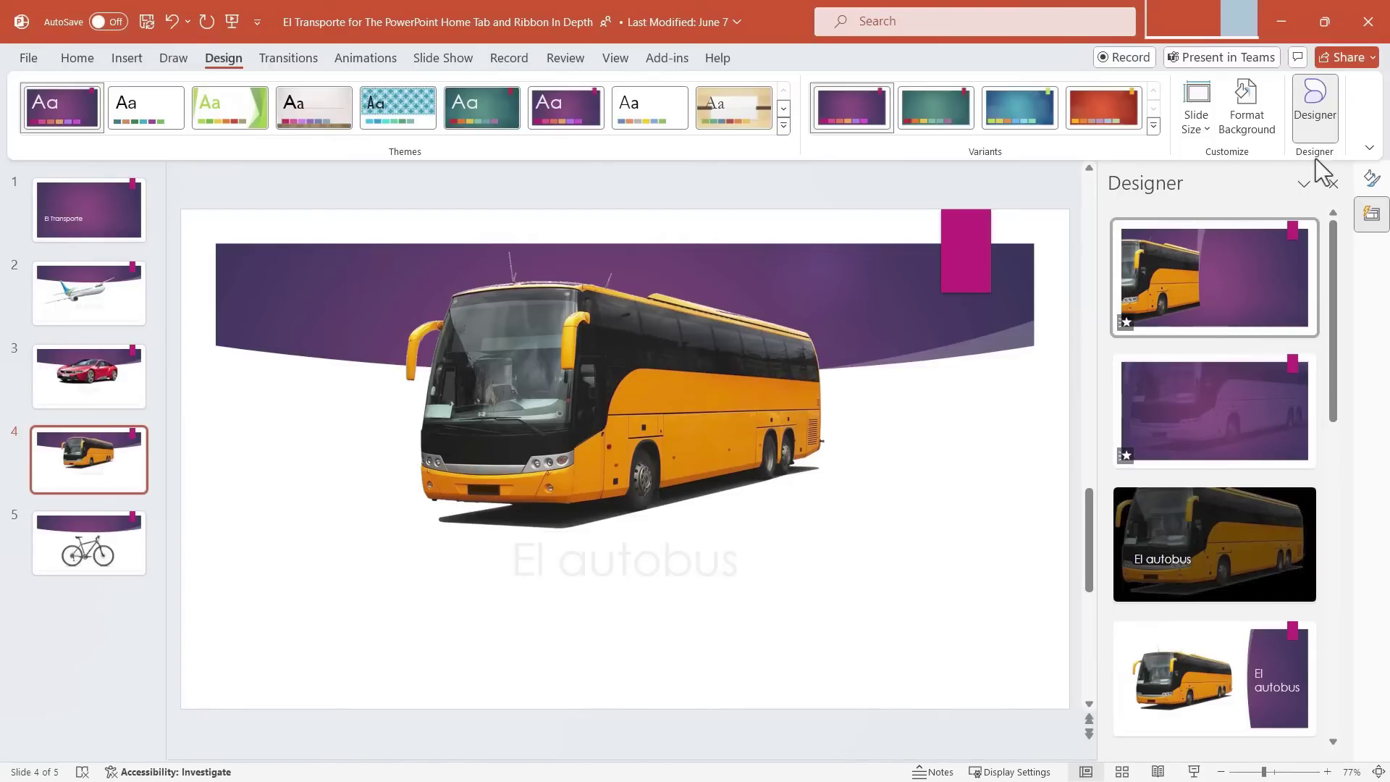
click(1264, 272)
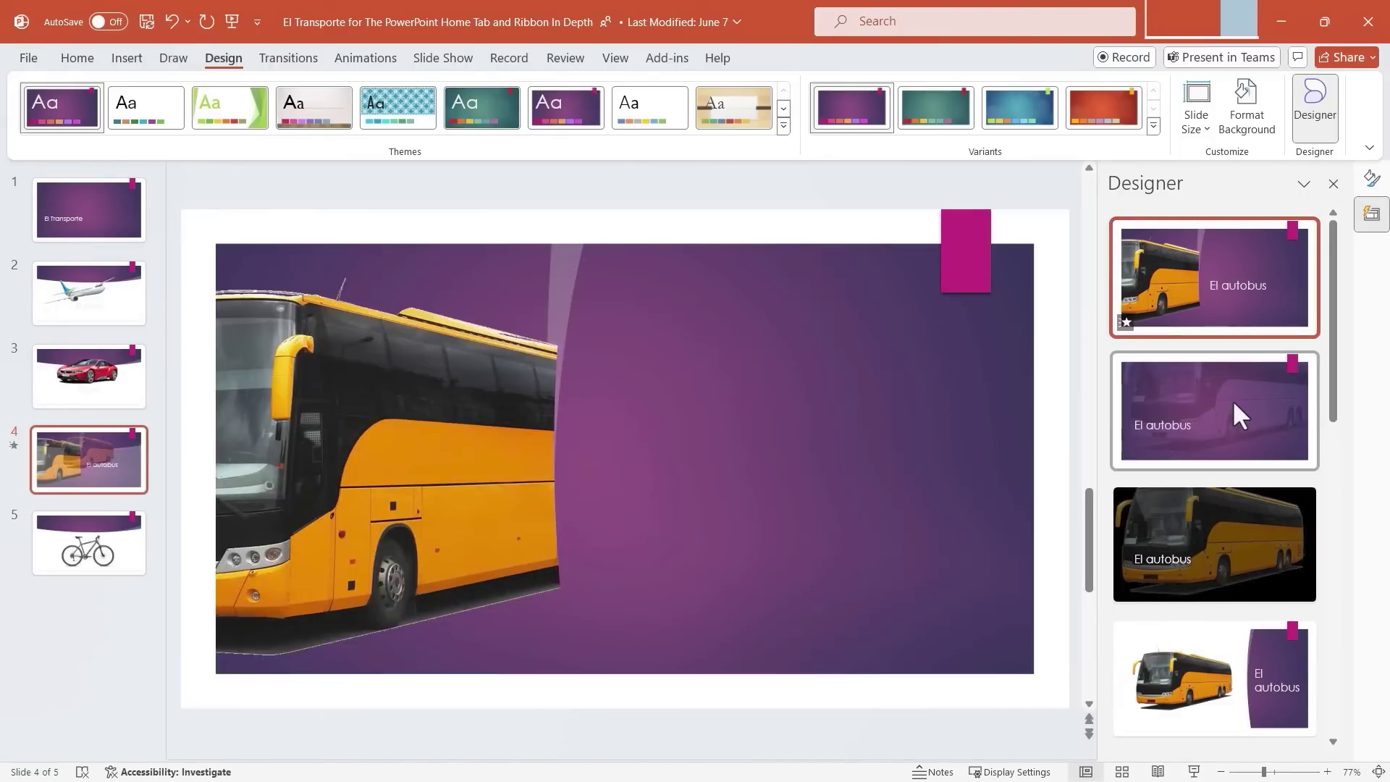
click(1234, 403)
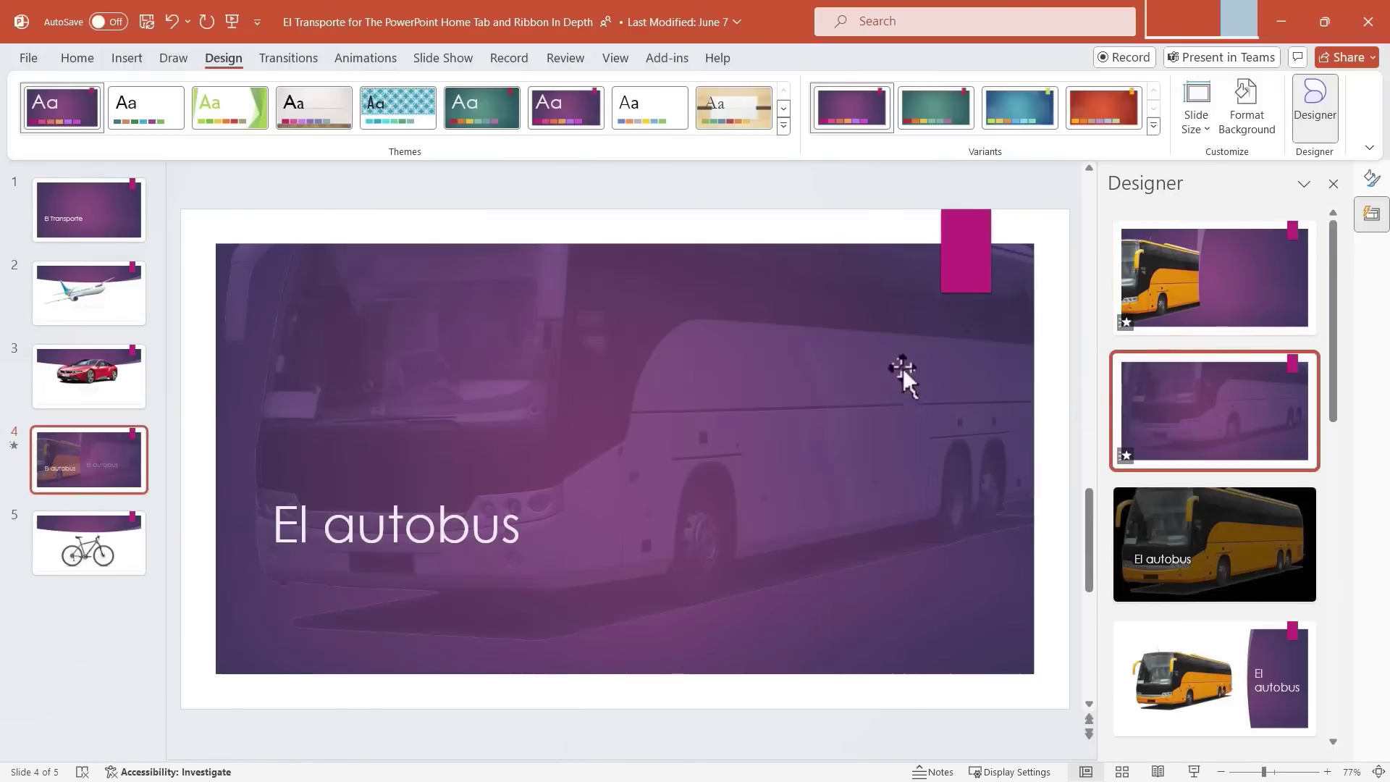
Try several Designer ideas on the car slide, settling on the purple one with the red car top-left above El auto
click(107, 382)
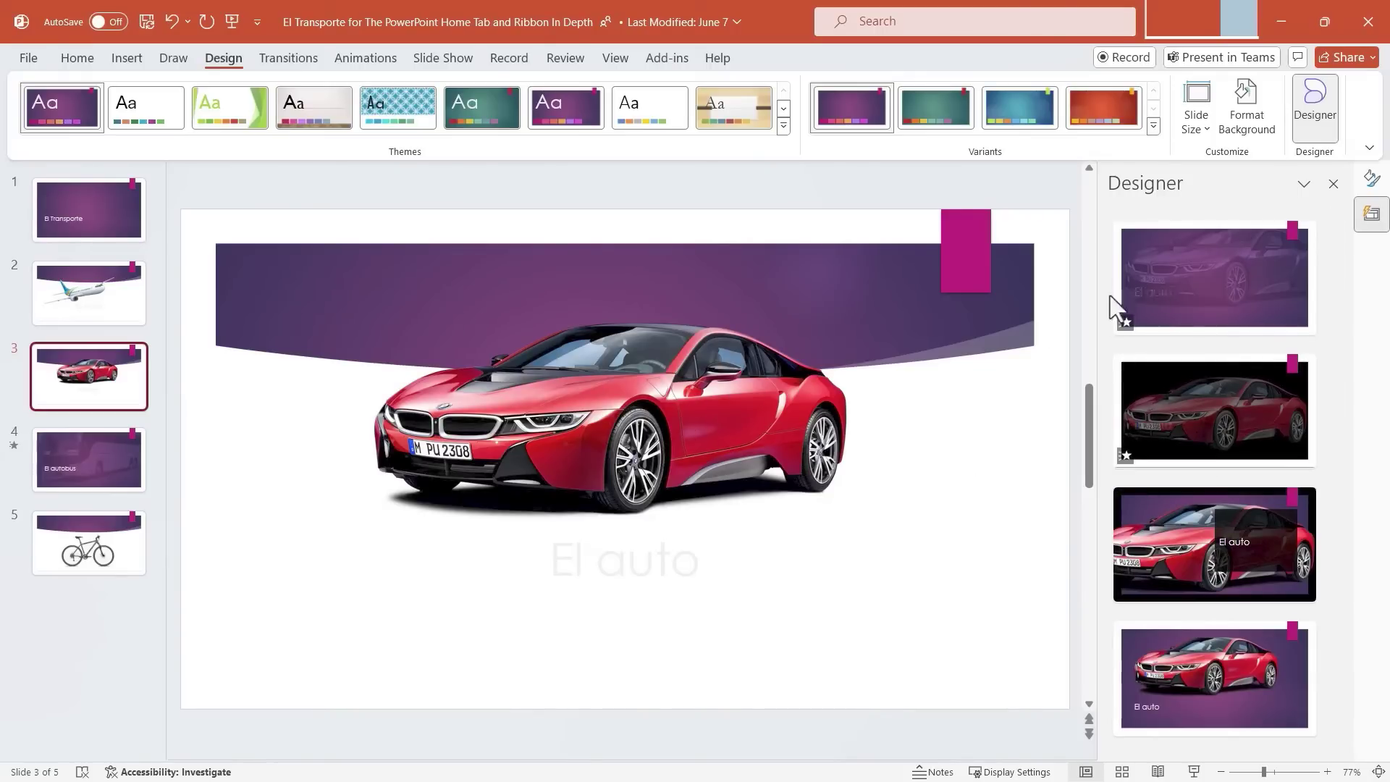
click(1215, 254)
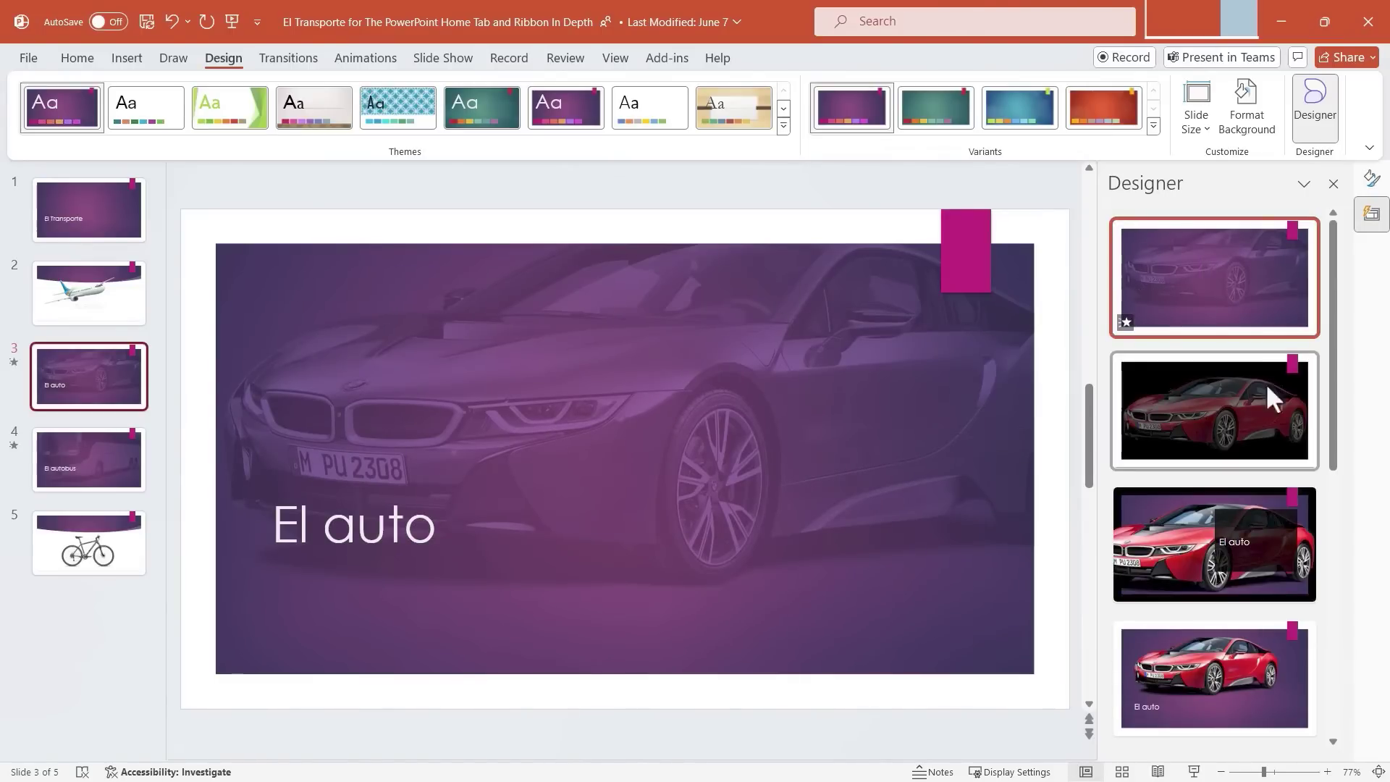
click(1274, 413)
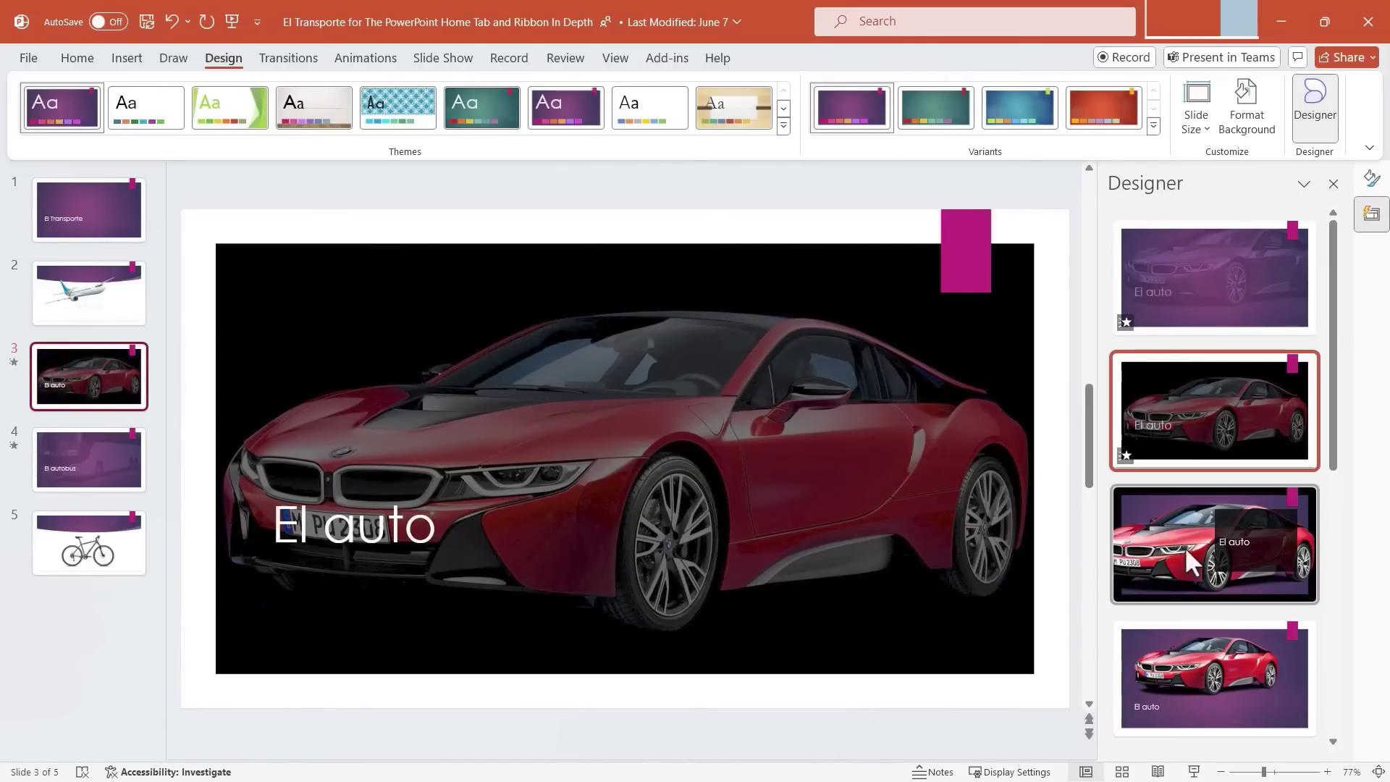
click(1198, 666)
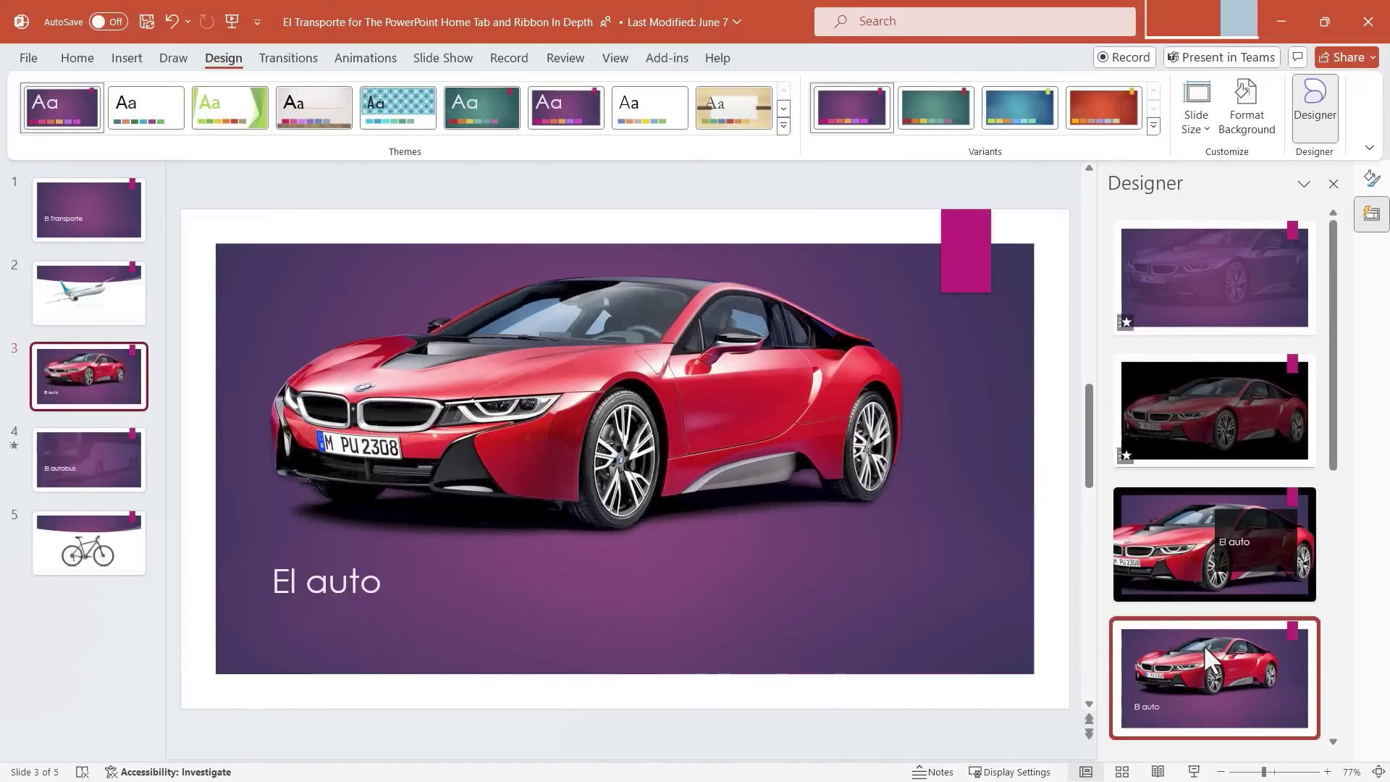
click(1205, 563)
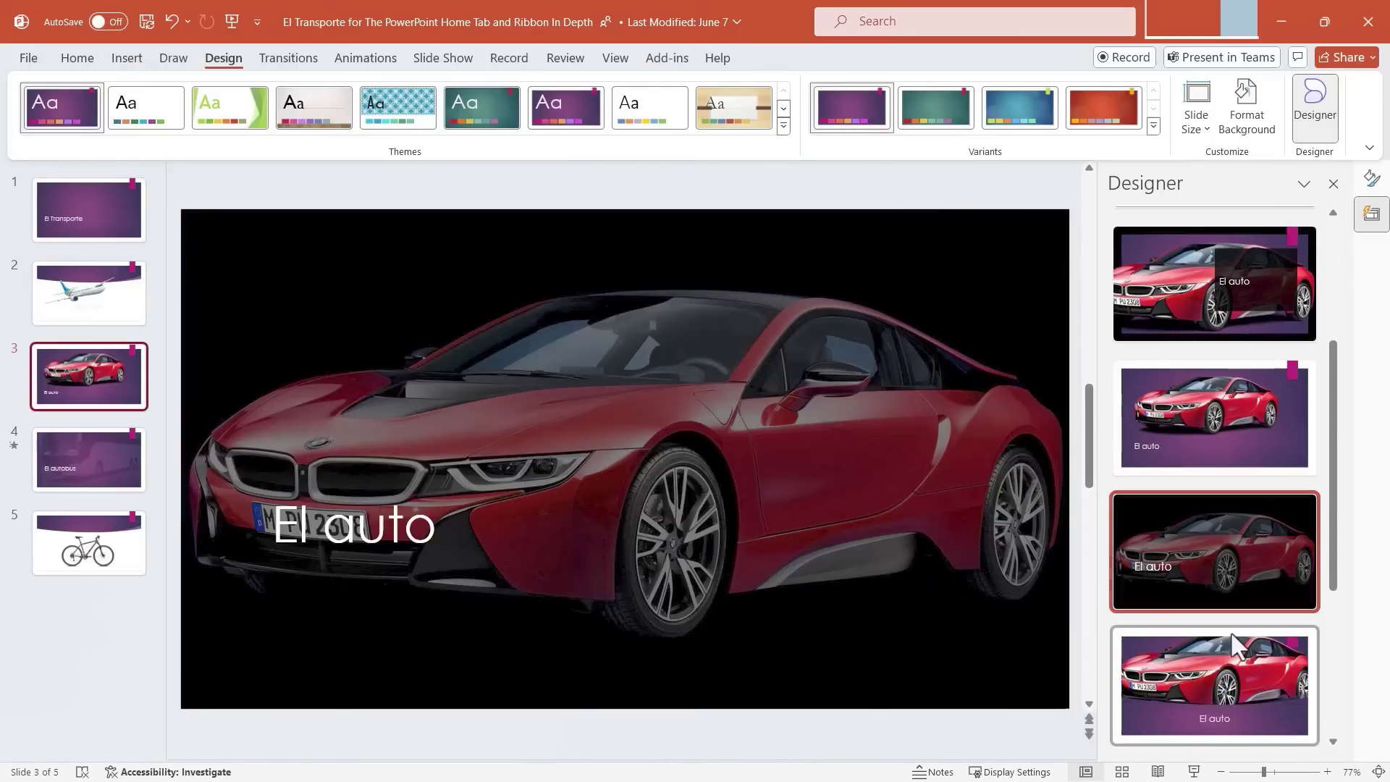
click(1225, 658)
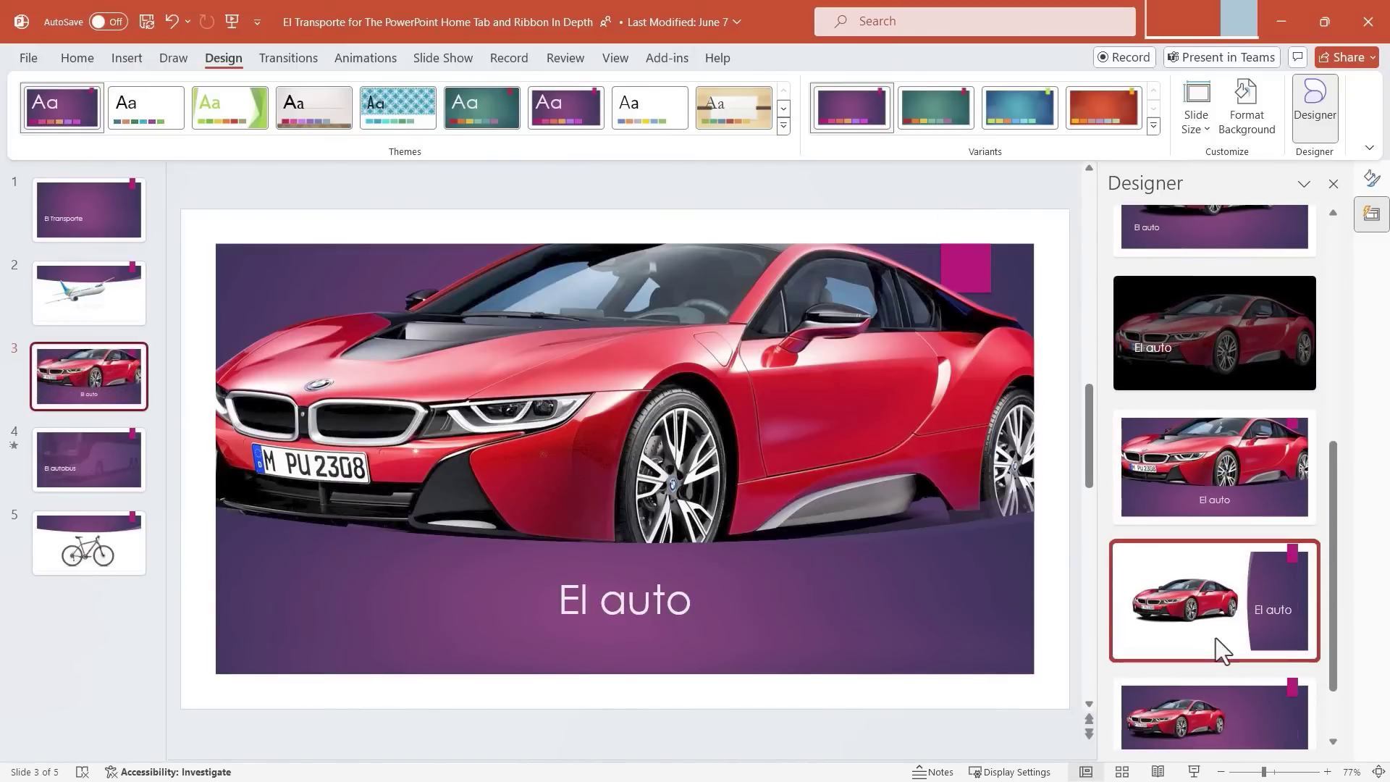
click(1215, 637)
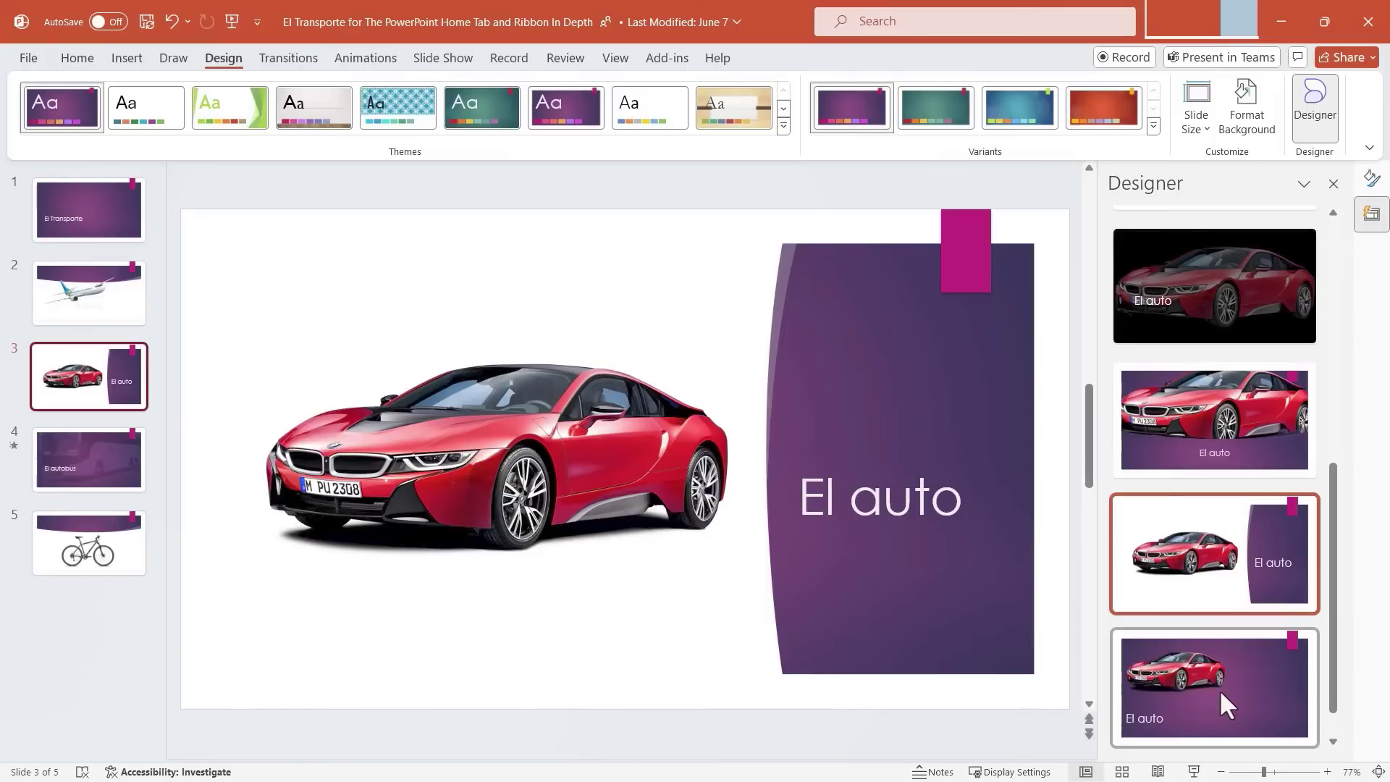
click(1219, 691)
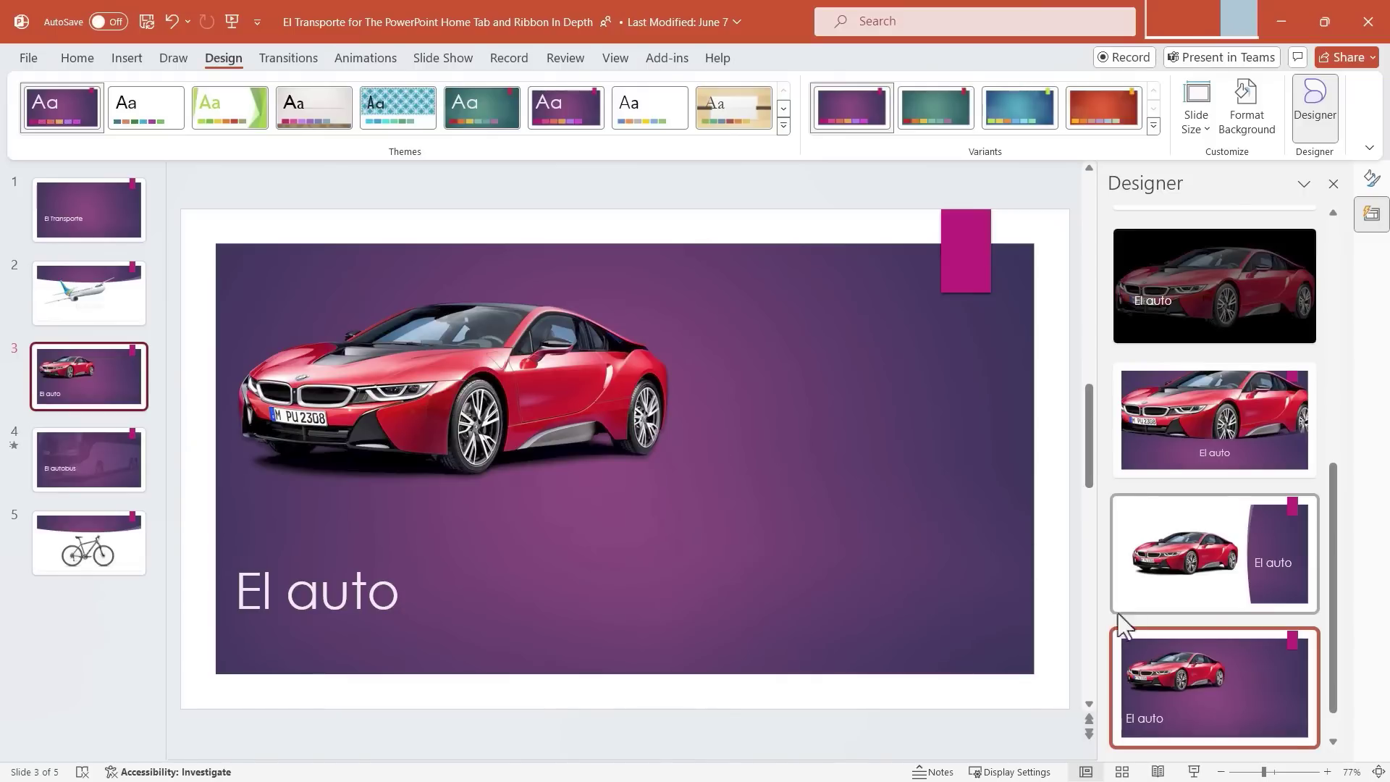
click(584, 441)
click(749, 459)
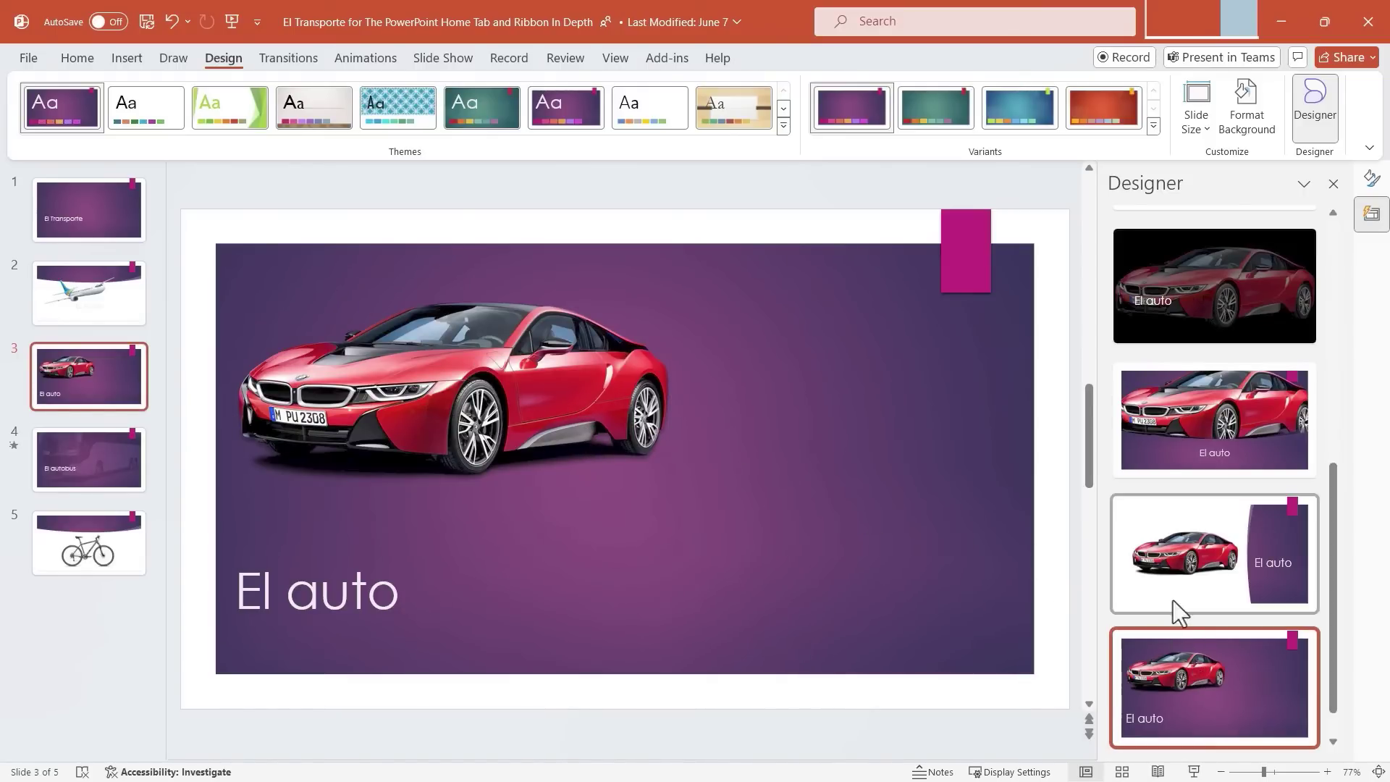
scroll(1172, 598, down, 2)
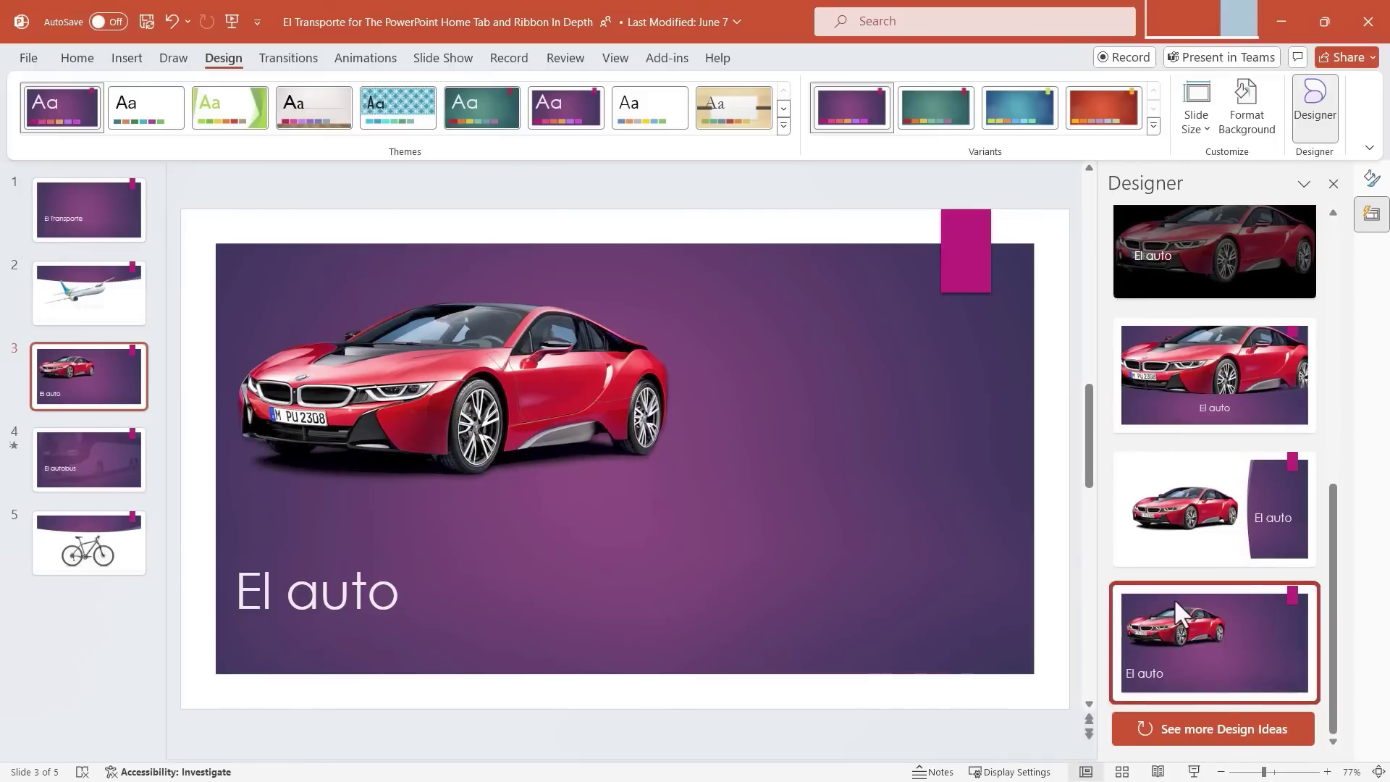
Load more design ideas and apply the layout with a small centred car above a centred El auto title
click(1195, 734)
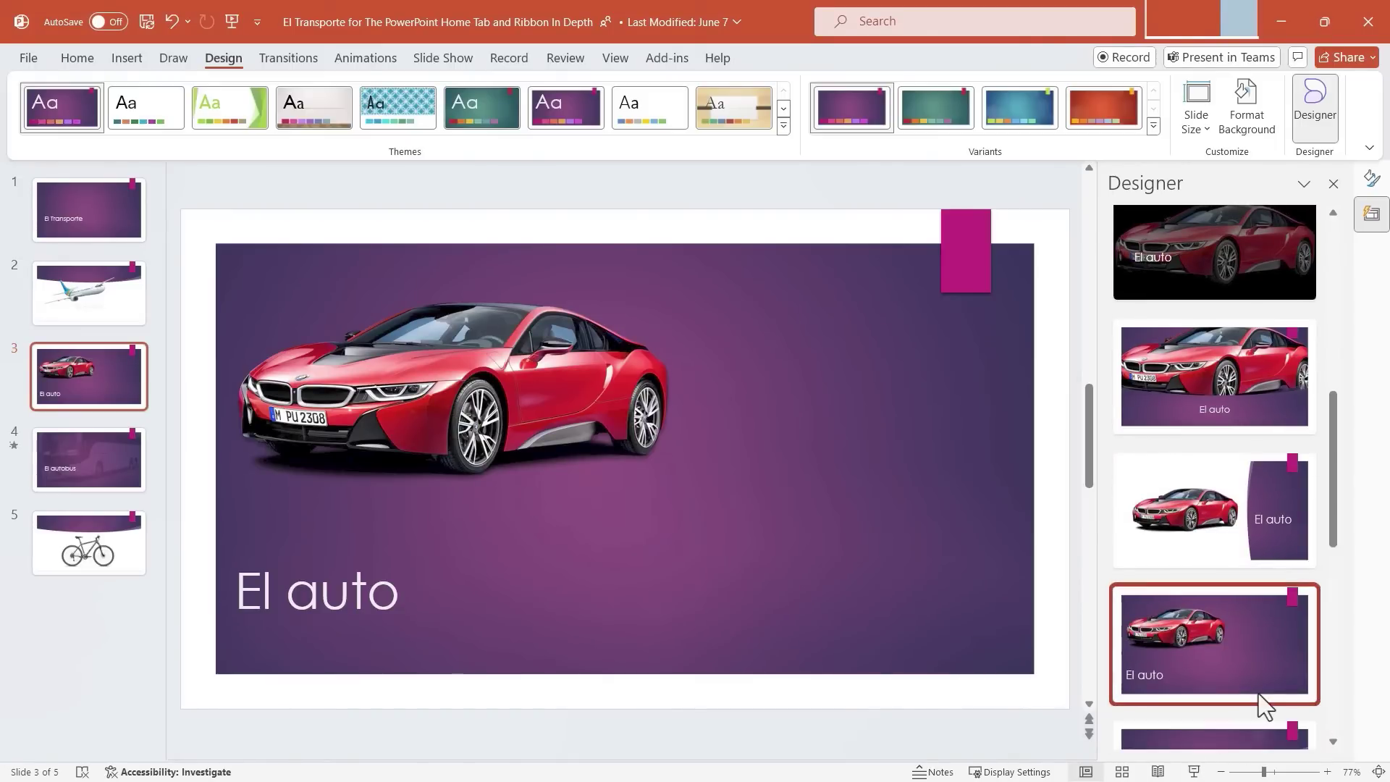
scroll(1249, 684, down, 5)
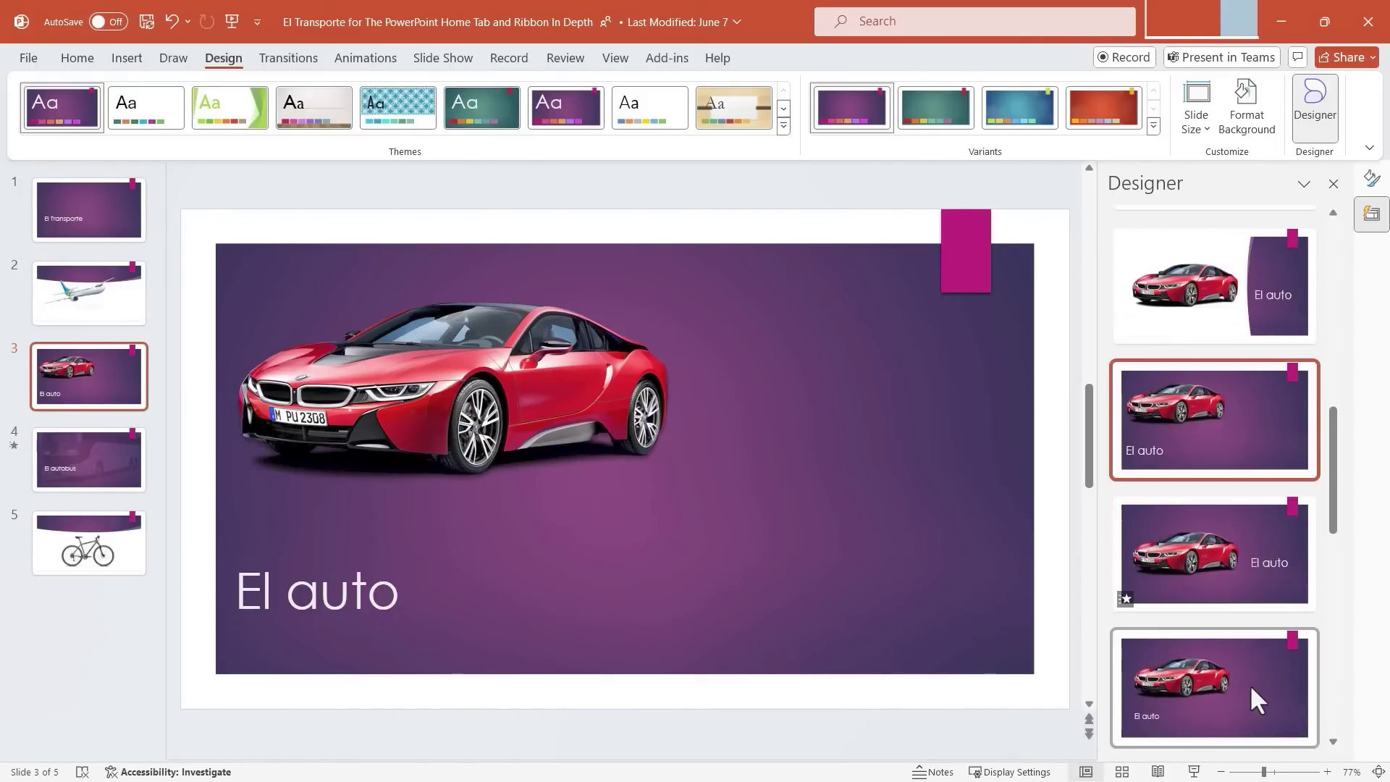
click(1196, 394)
scroll(1203, 550, down, 2)
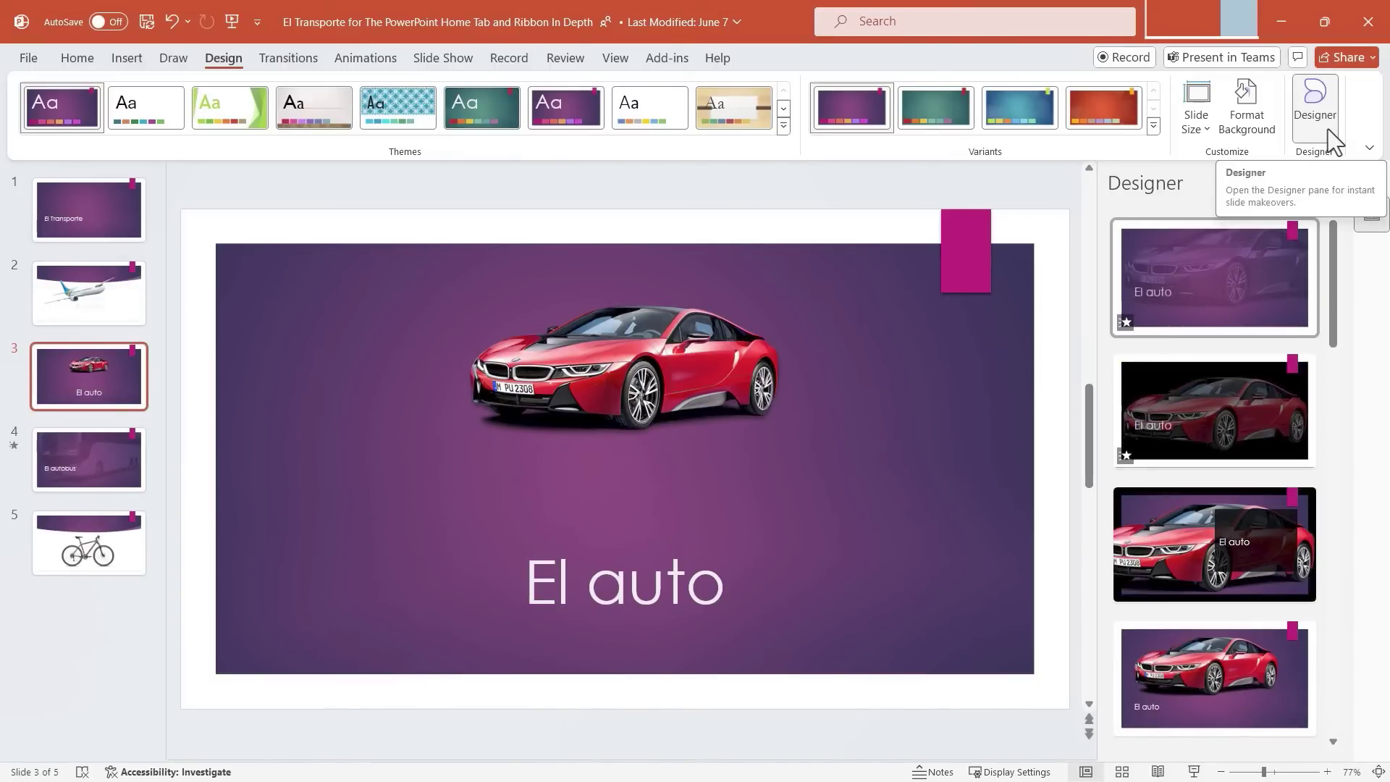
Try several Designer layouts on the bicycle slide, undo one, and apply the bike top-left, title bottom-left design
click(112, 568)
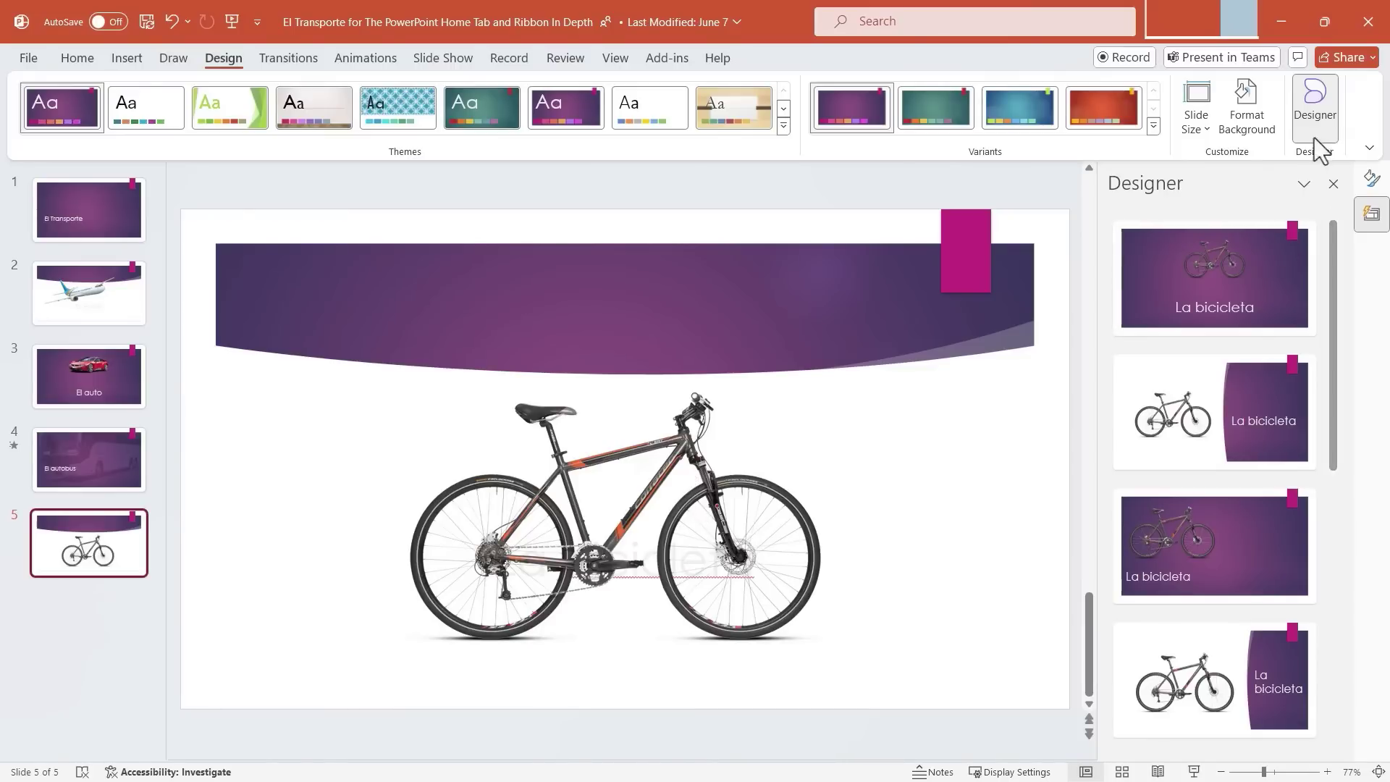
click(1259, 319)
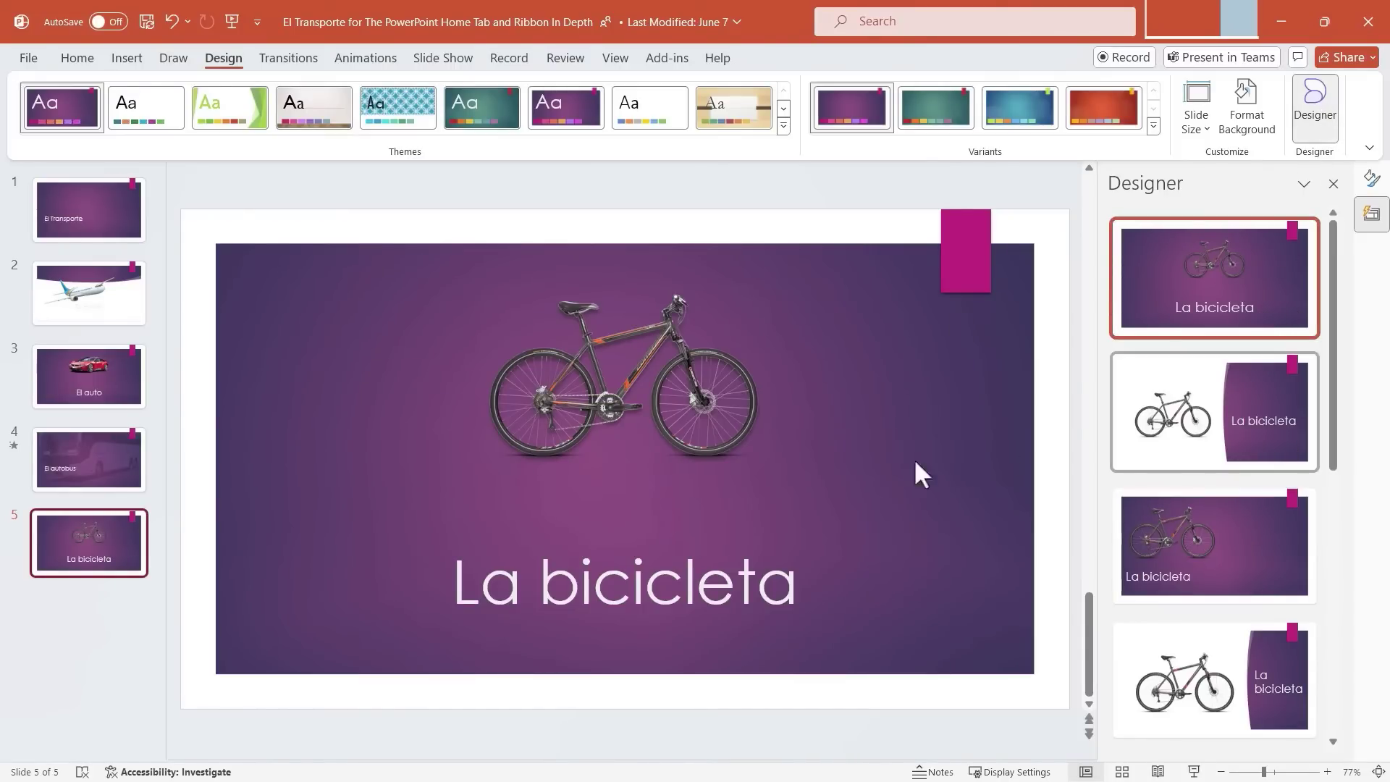
click(1278, 564)
scroll(1238, 601, down, 5)
click(1209, 518)
click(1211, 663)
key(ctrl+z)
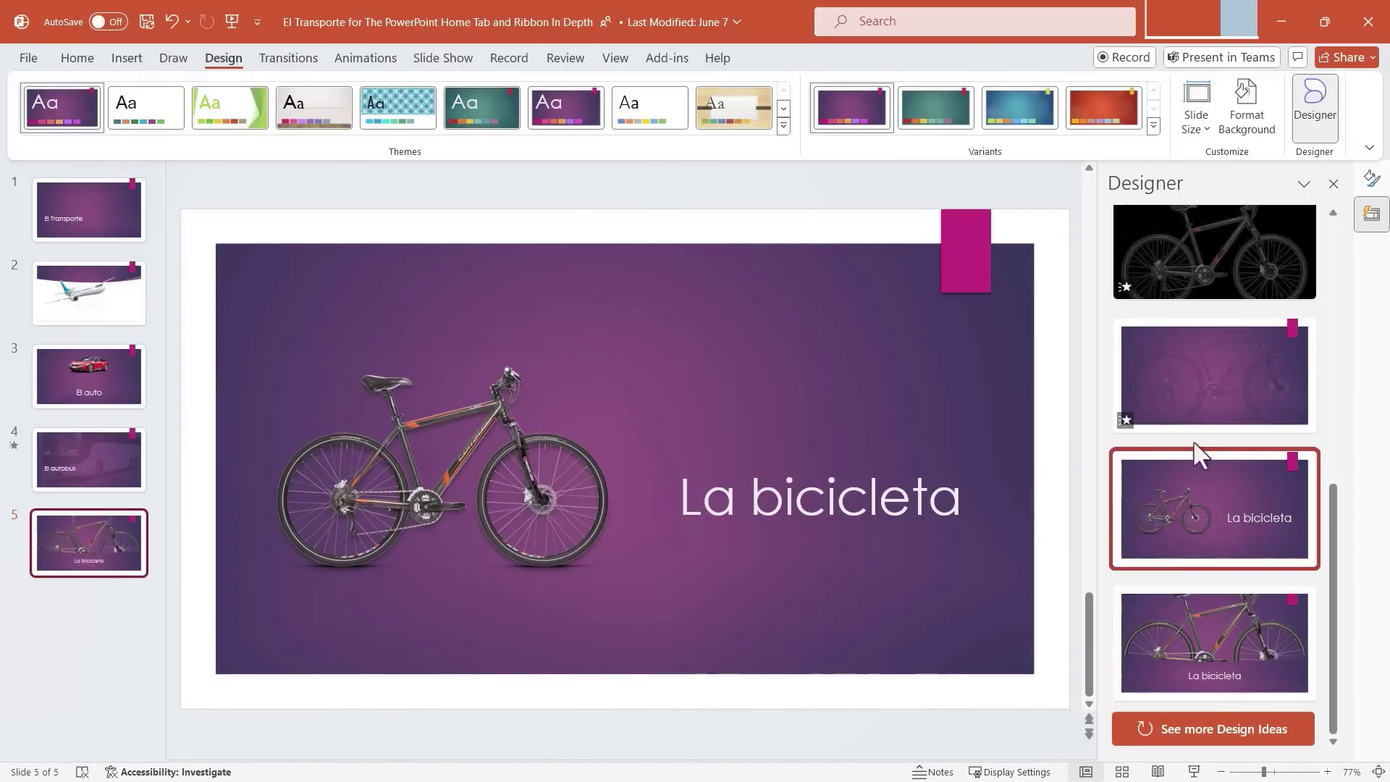
scroll(1205, 268, up, 1)
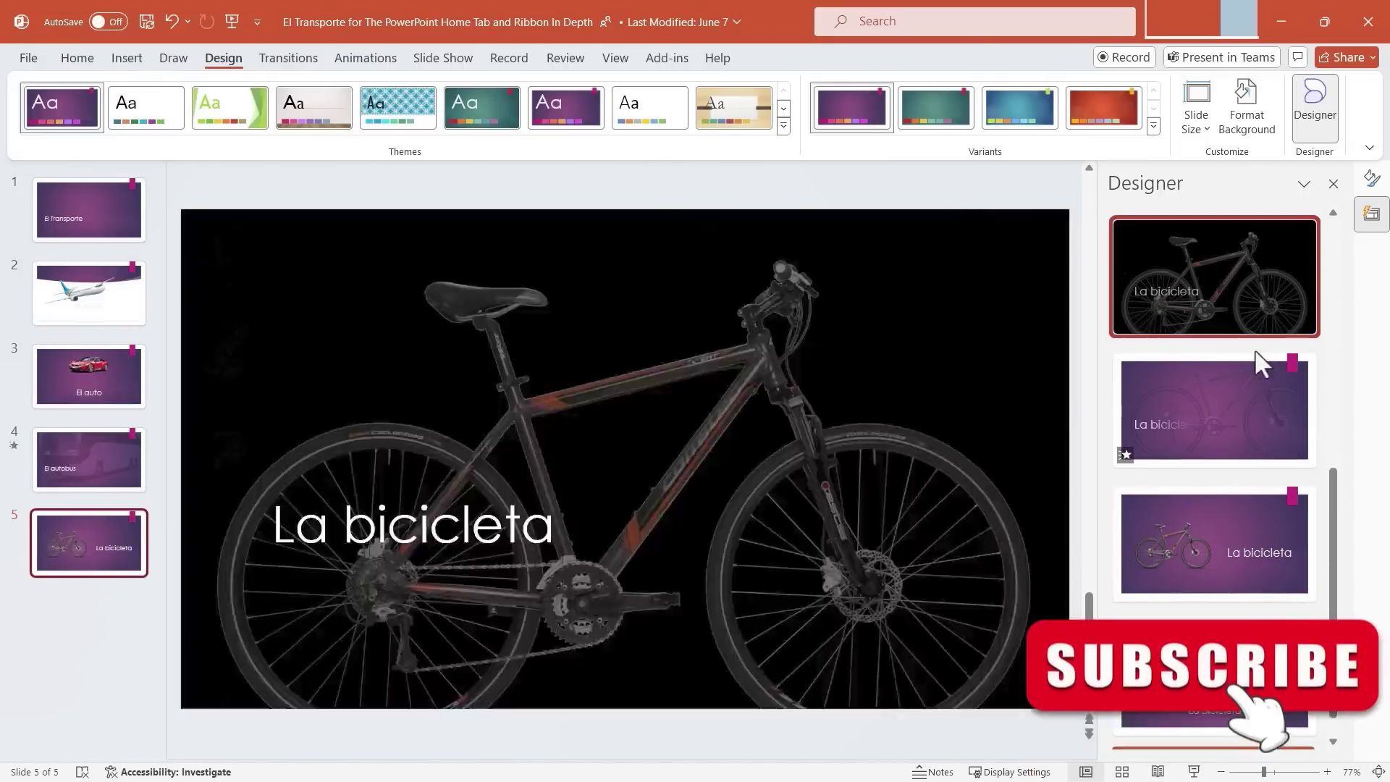
click(1245, 391)
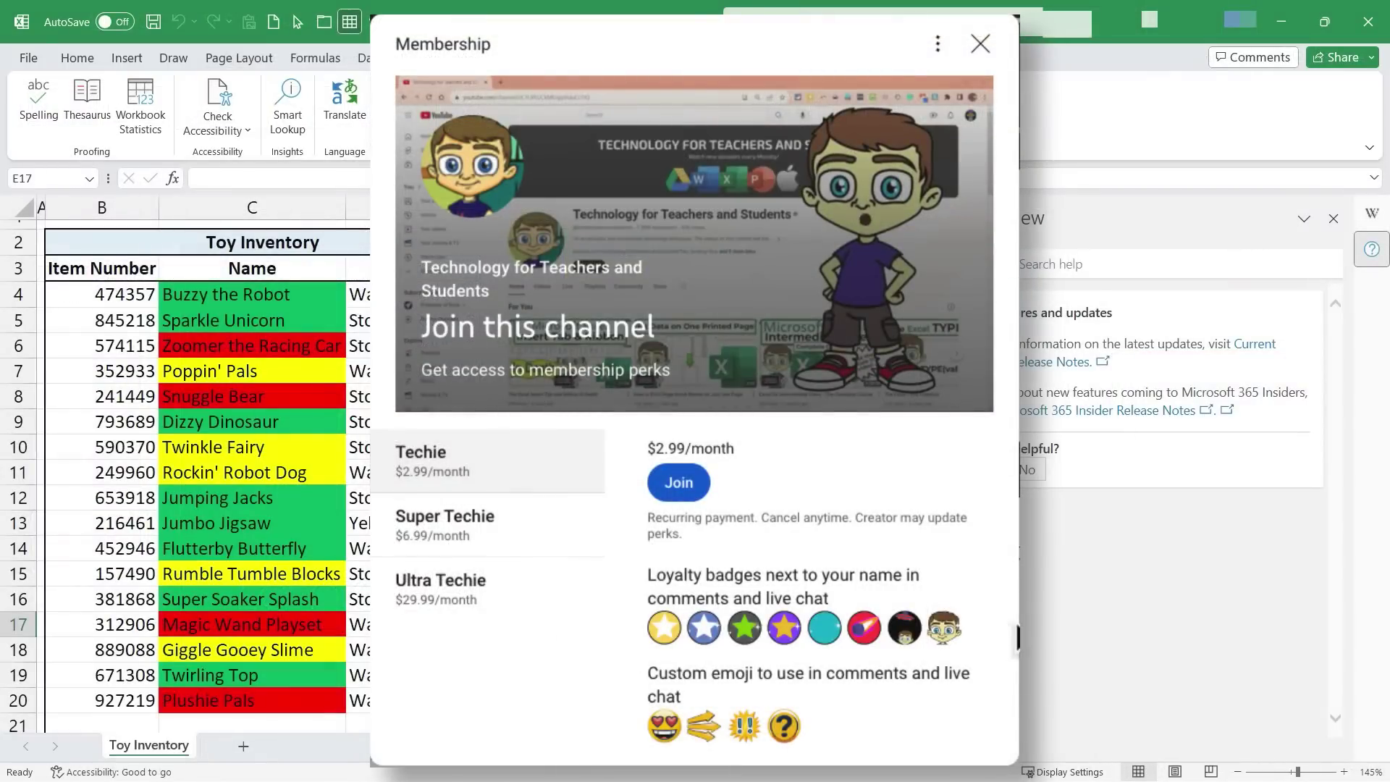
Open the Super Thanks tipping dialog for the video from the Thanks button below the player
scroll(879, 544, down, 3)
scroll(879, 545, up, 3)
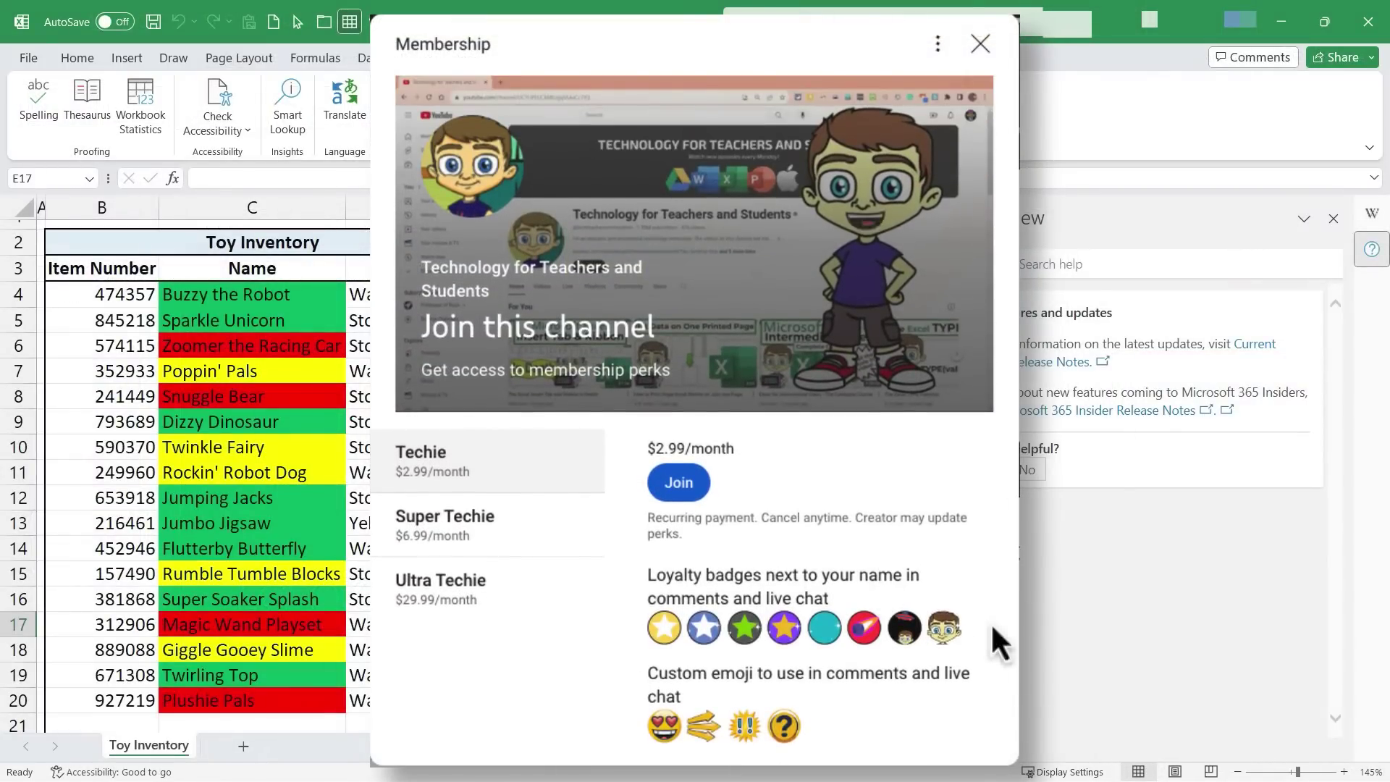
scroll(879, 545, down, 2)
scroll(879, 545, up, 2)
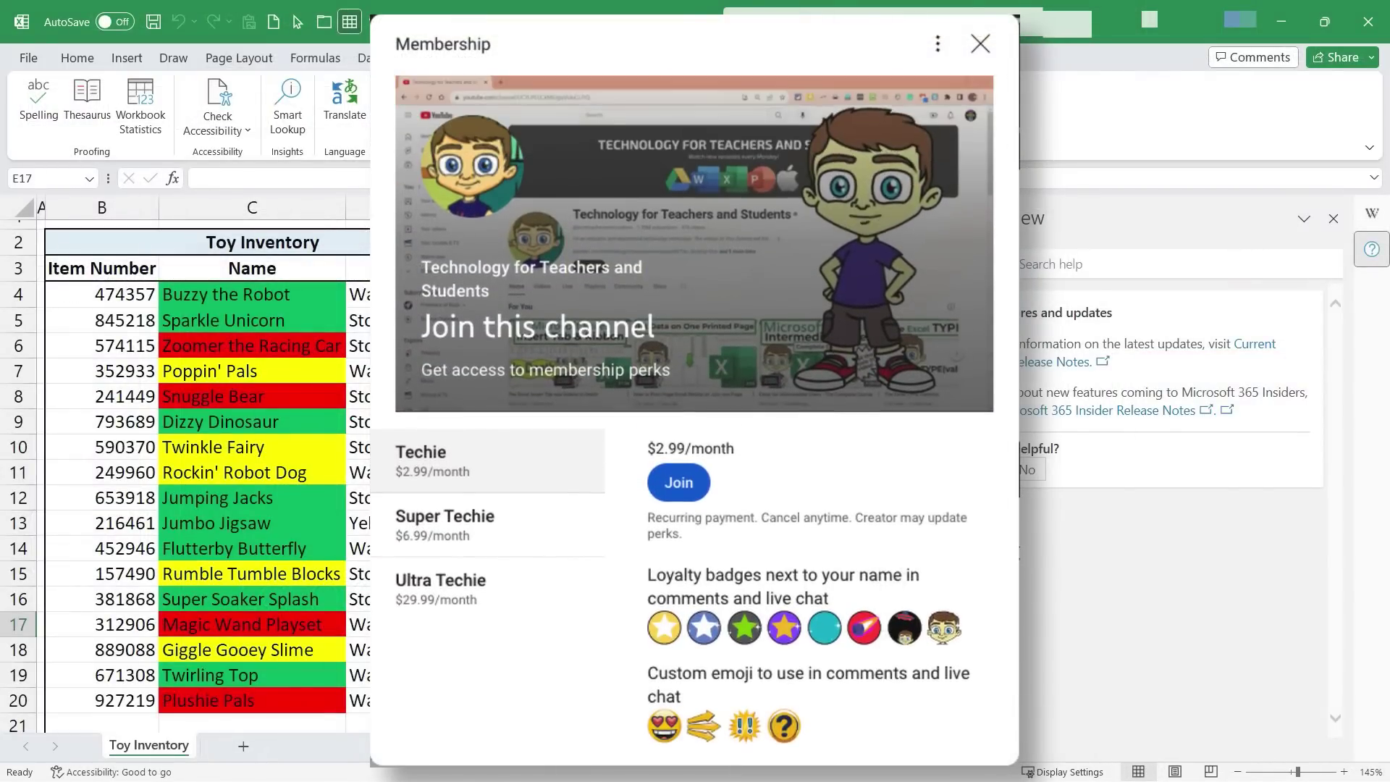
scroll(879, 545, down, 2)
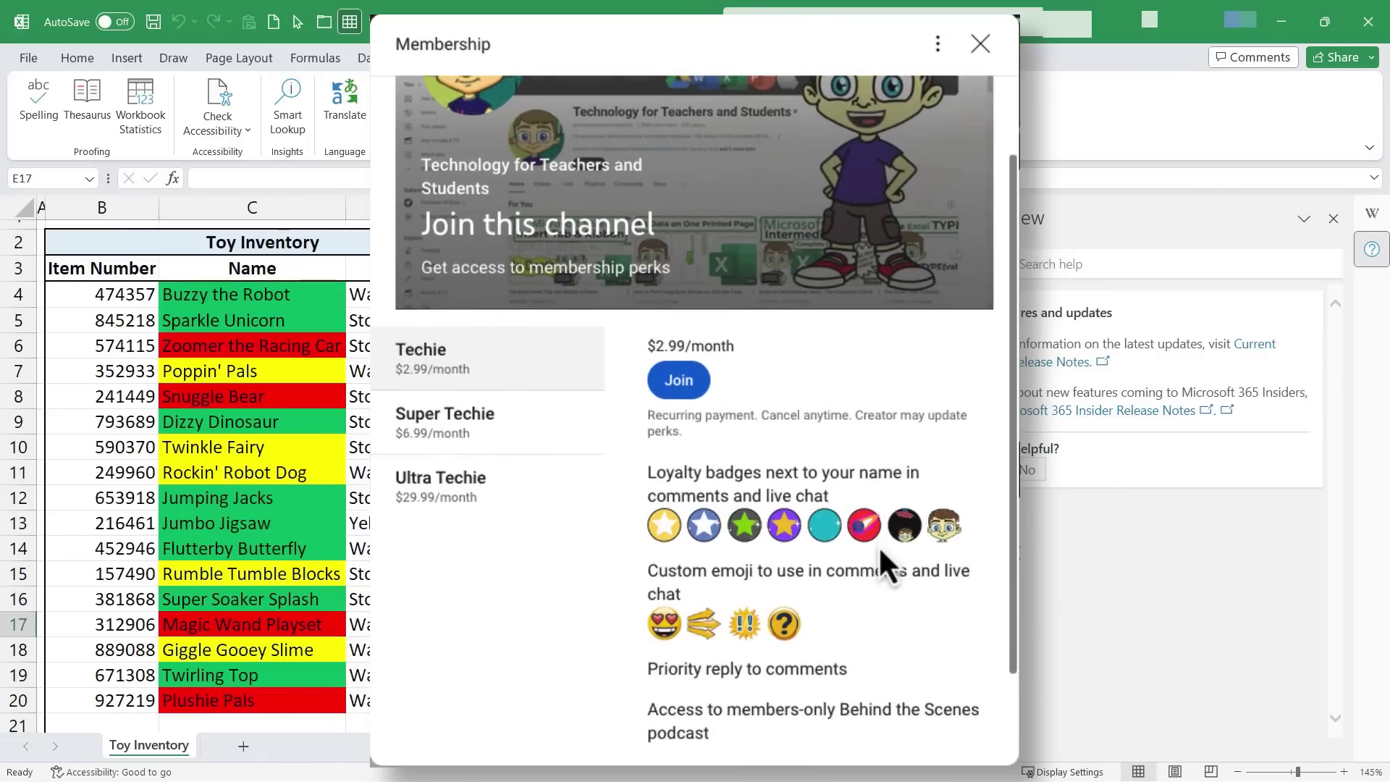
scroll(879, 545, up, 2)
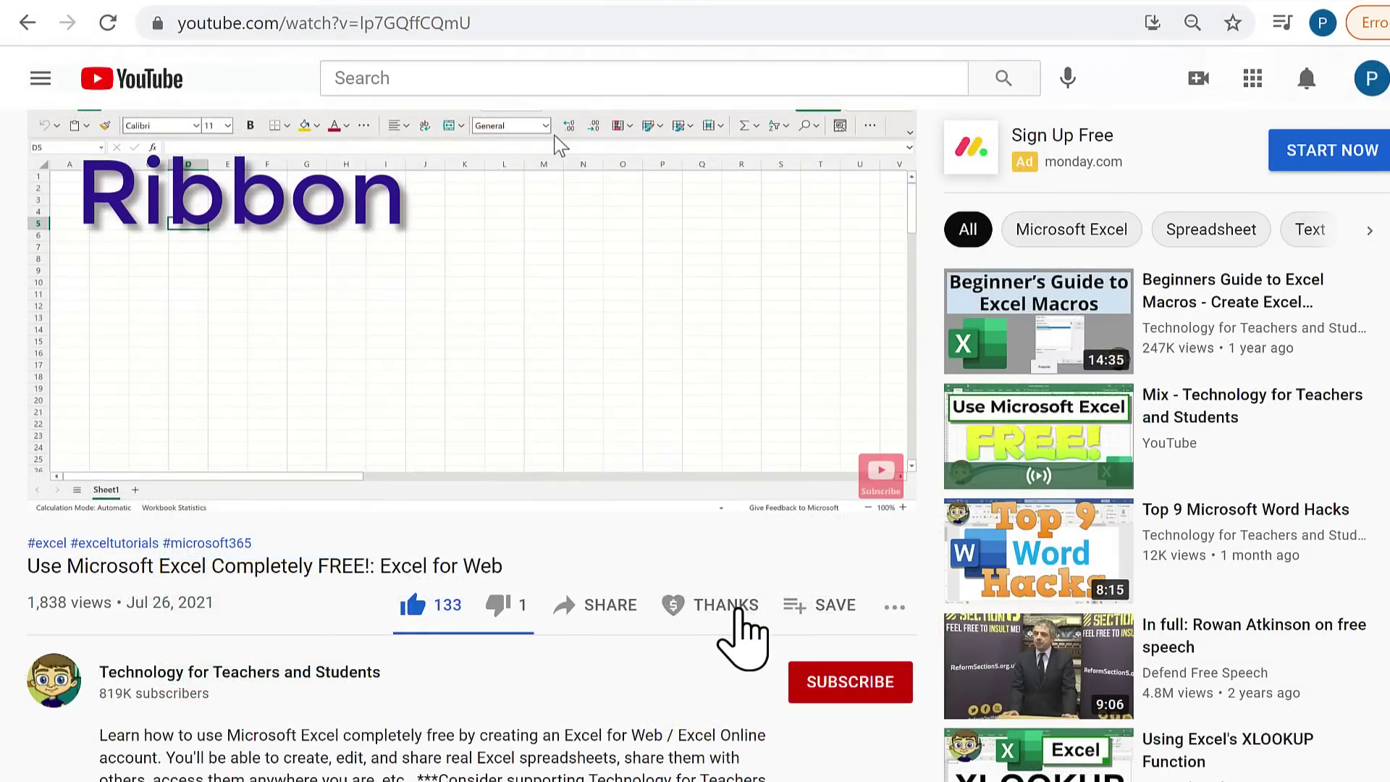
click(732, 620)
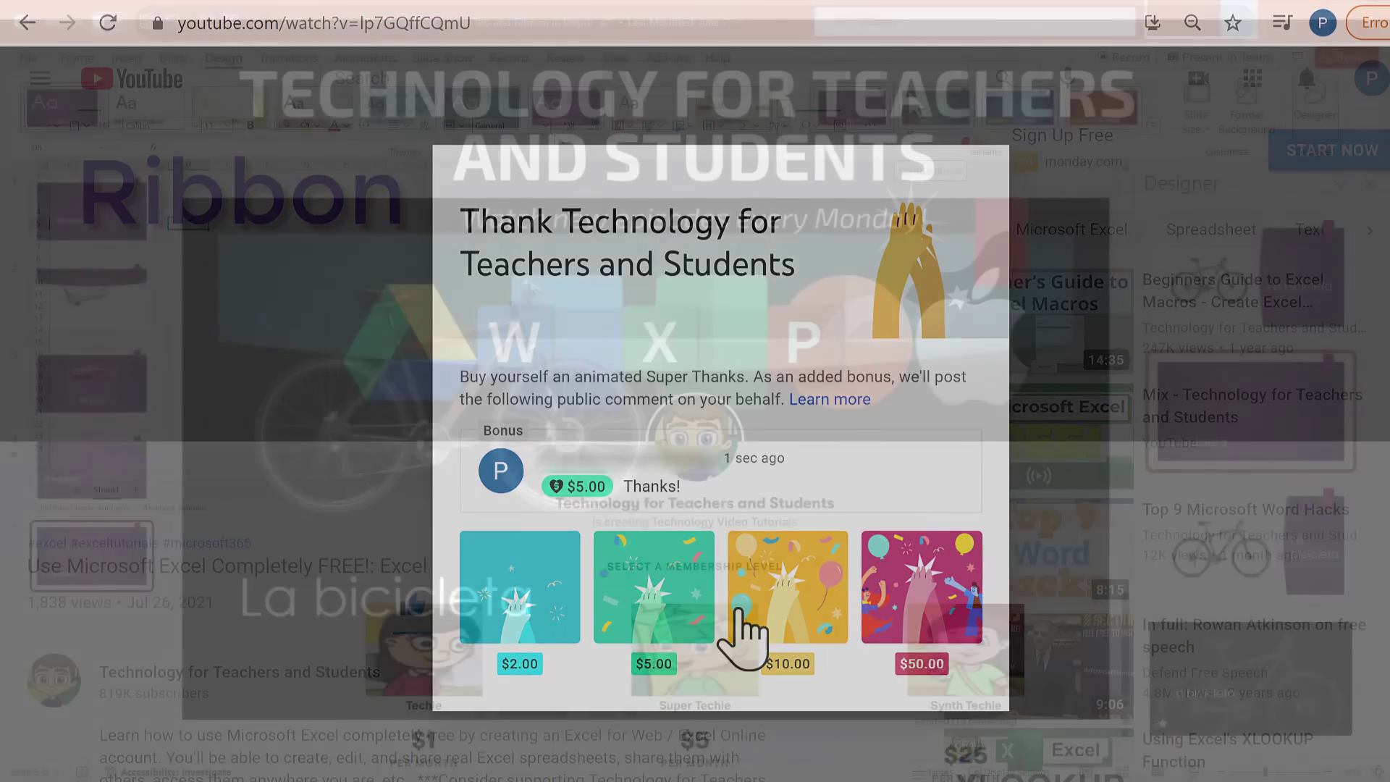